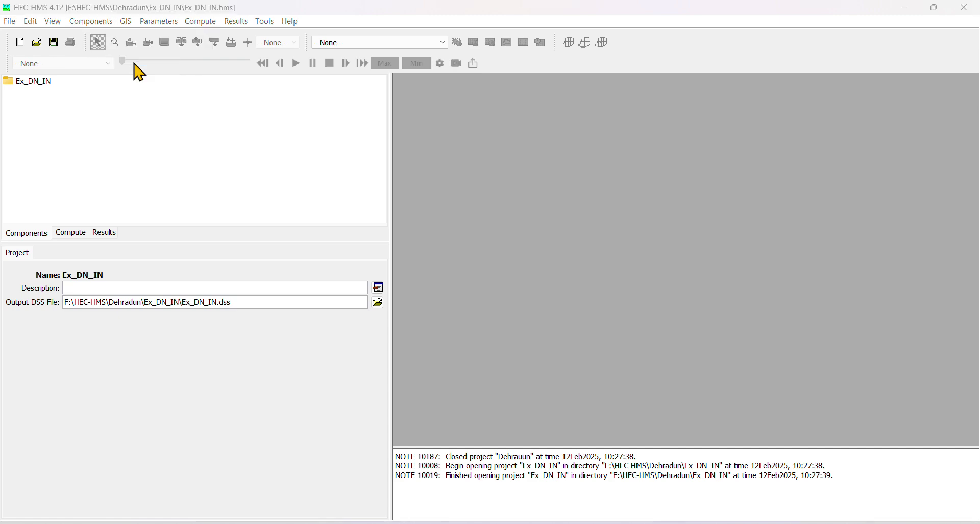
Create a new basin model named Basin 1 and open its map and settings.
{"action": "left_click", "coordinate": [308, 142]}
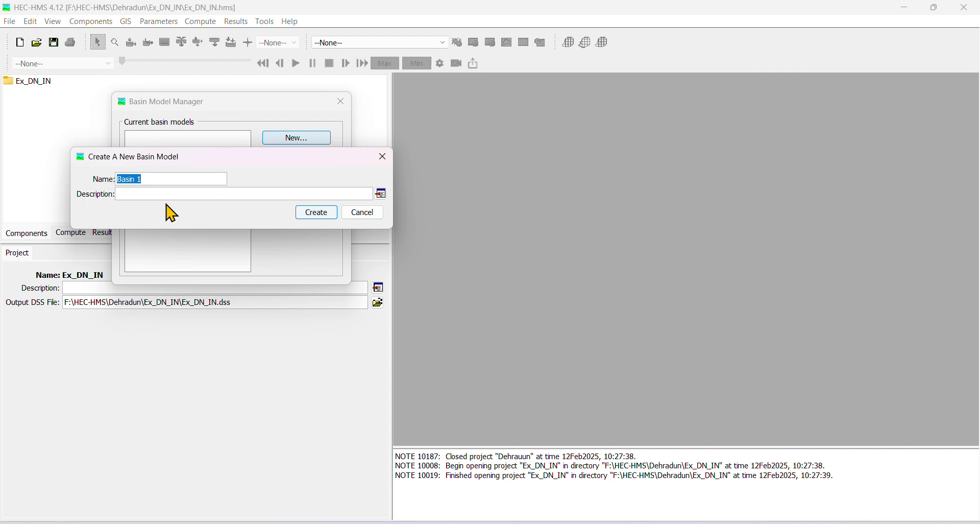
{"action": "left_click", "coordinate": [317, 213]}
{"action": "left_click", "coordinate": [341, 102]}
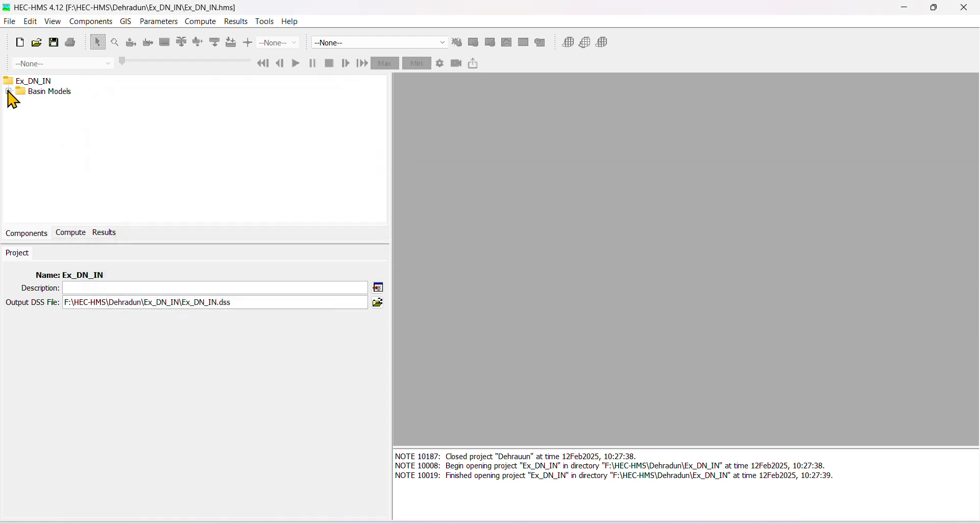
{"action": "left_click", "coordinate": [9, 92]}
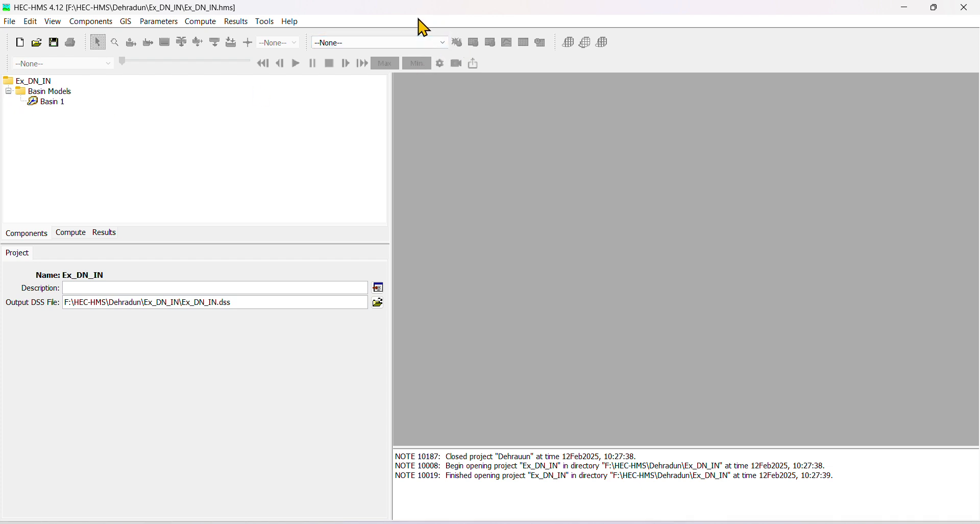
{"action": "left_click", "coordinate": [53, 102]}
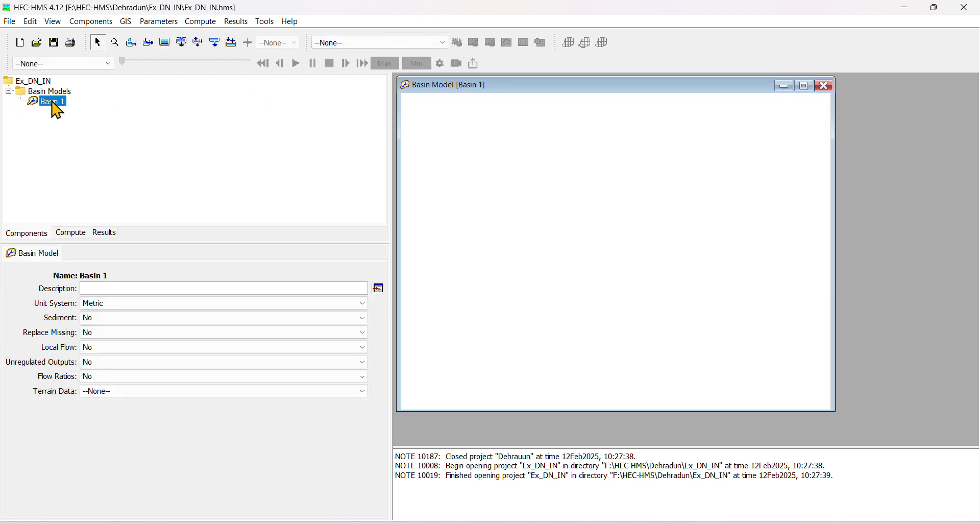
{"action": "right_click", "coordinate": [54, 104]}
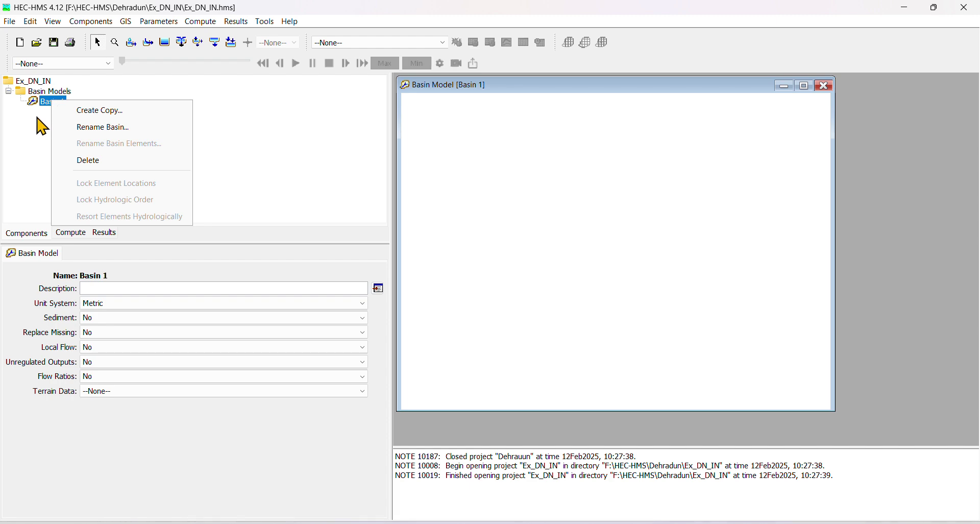
{"action": "left_click", "coordinate": [39, 125]}
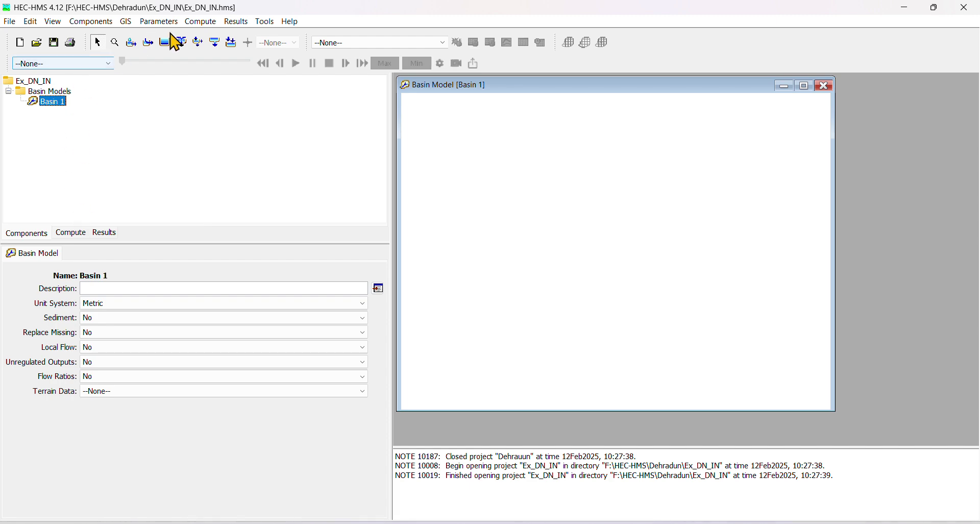
Start a new terrain data set named Dehradun, keep meters as vertical units, and begin choosing its elevation raster file.
{"action": "left_click", "coordinate": [102, 22]}
{"action": "left_click", "coordinate": [144, 161]}
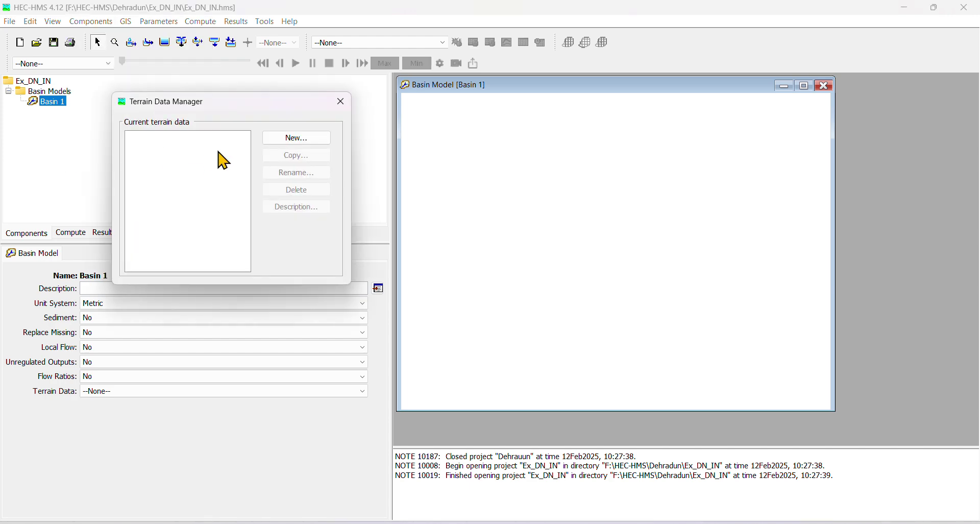
{"action": "left_click", "coordinate": [295, 137]}
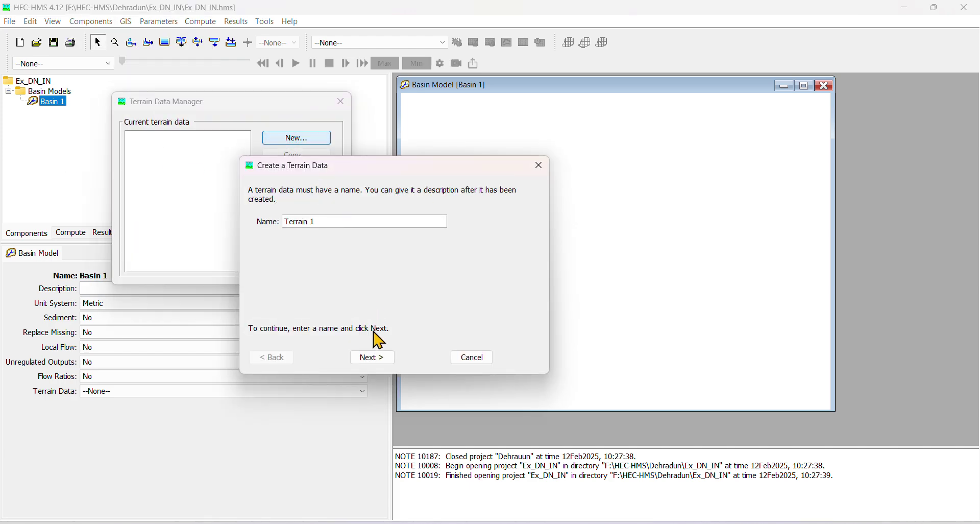
{"action": "left_click_drag", "start_coordinate": [329, 223], "coordinate": [259, 215]}
{"action": "left_click", "coordinate": [388, 361]}
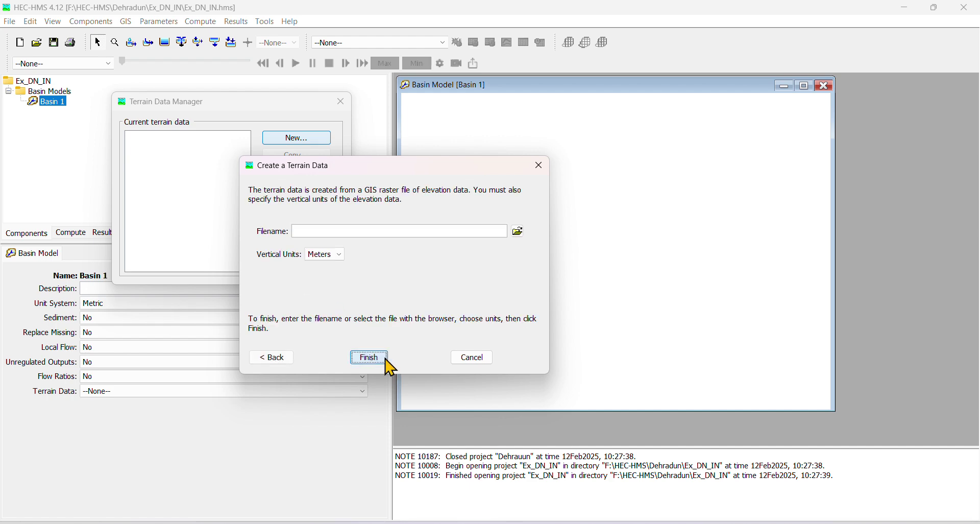
{"action": "left_click", "coordinate": [520, 233]}
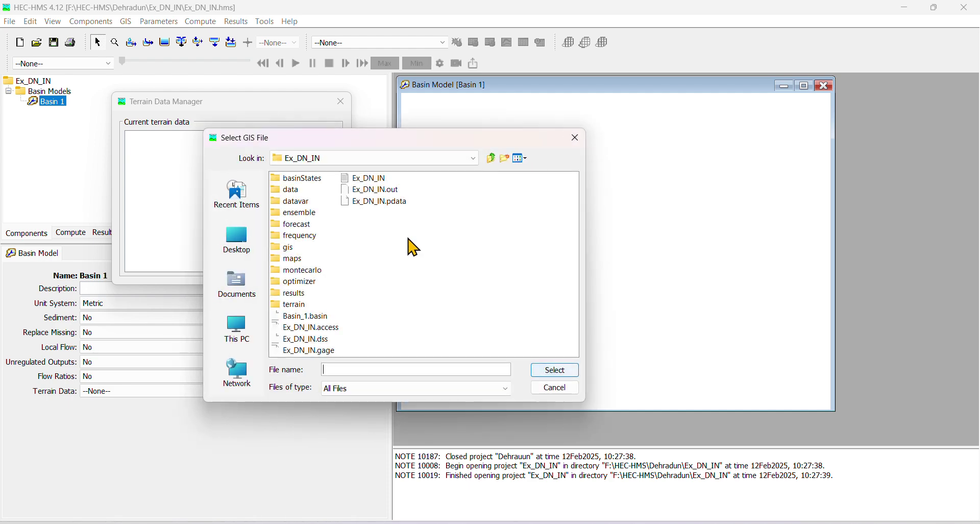
Search the ArcMAP folder on drive F: for a suitable elevation raster.
{"action": "left_click", "coordinate": [491, 159]}
{"action": "left_click", "coordinate": [493, 159]}
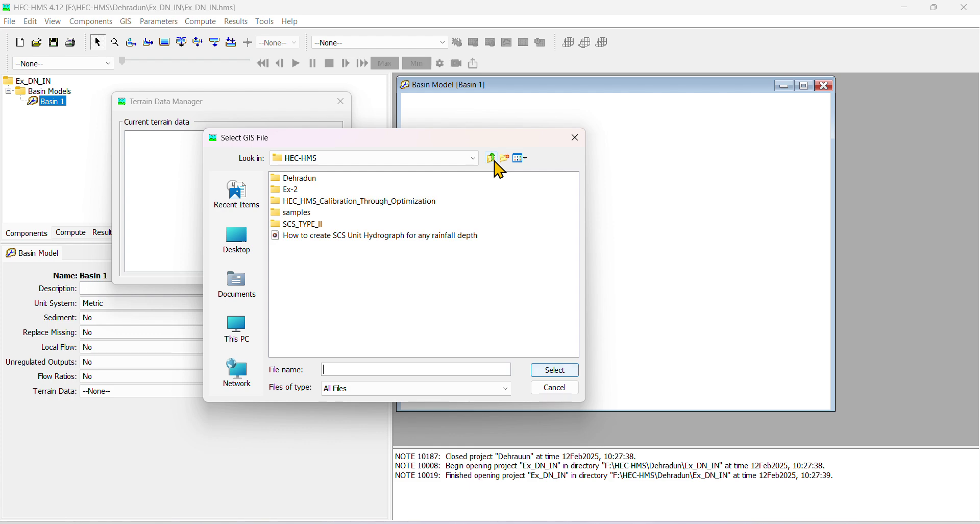
{"action": "left_click", "coordinate": [493, 159]}
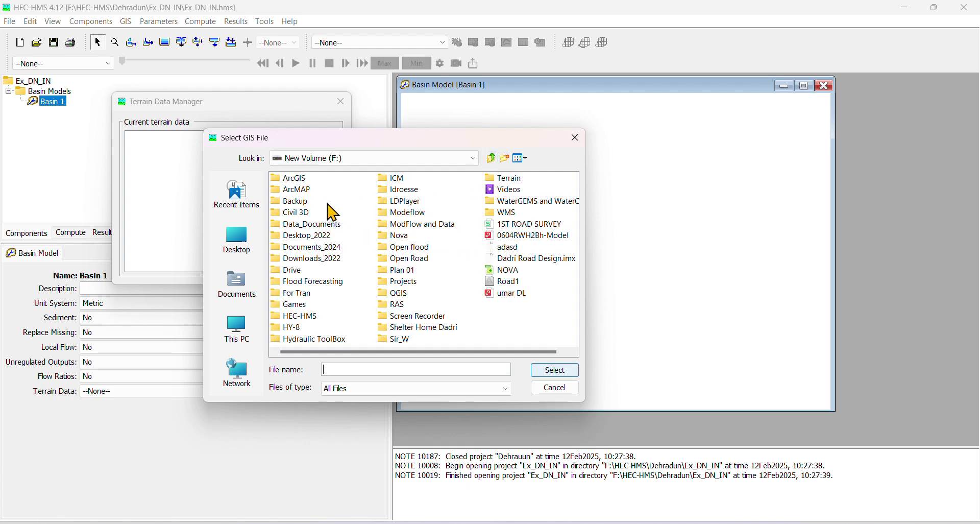
{"action": "left_click", "coordinate": [301, 190]}
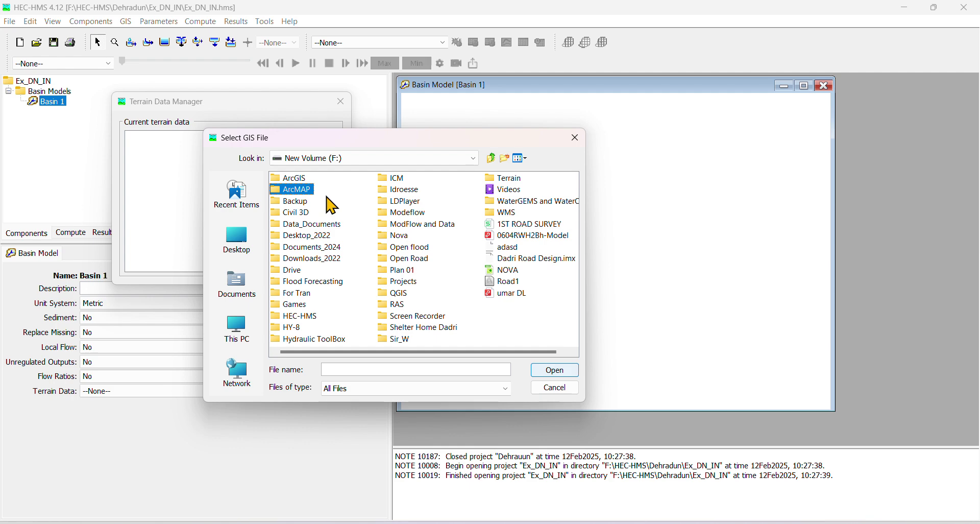
{"action": "left_click", "coordinate": [305, 189]}
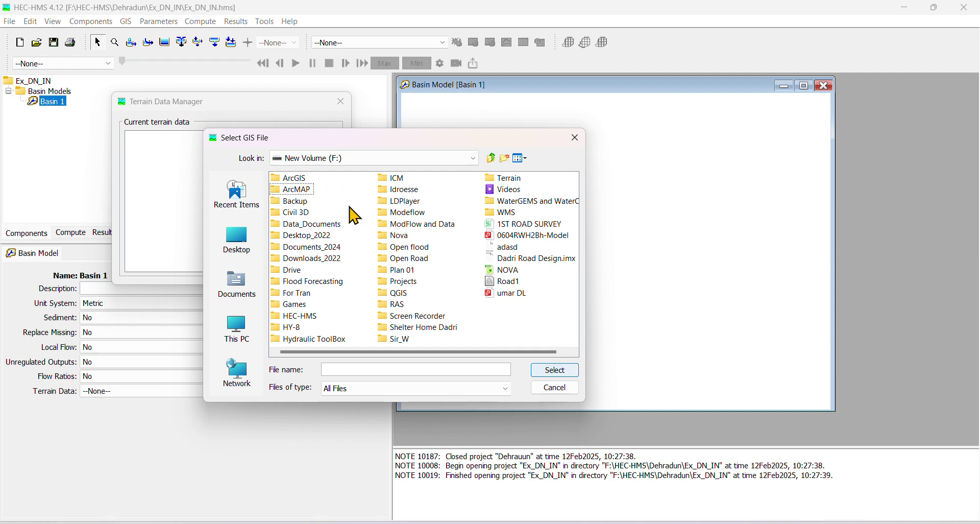
{"action": "left_click", "coordinate": [354, 209]}
{"action": "left_click", "coordinate": [302, 190]}
{"action": "left_click", "coordinate": [567, 371]}
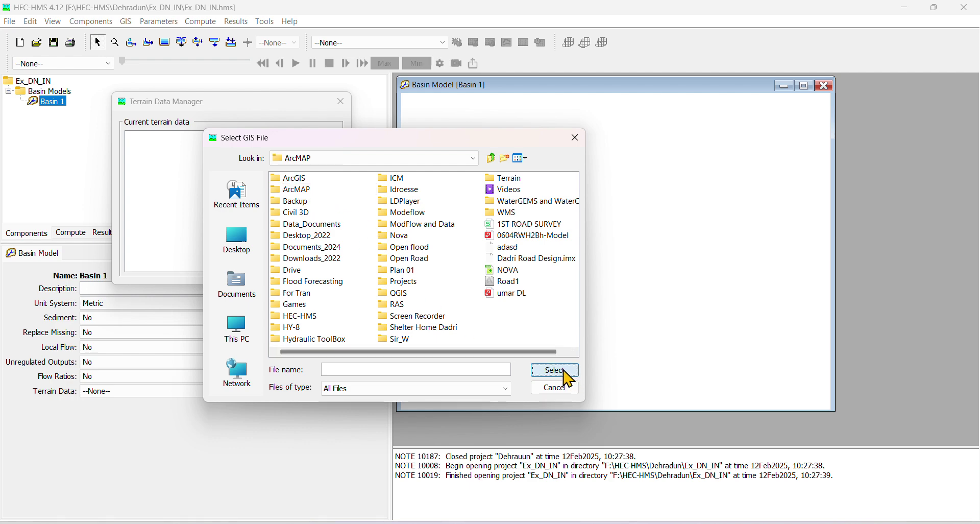
{"action": "scroll", "coordinate": [432, 276], "scroll_direction": "down", "scroll_amount": 3}
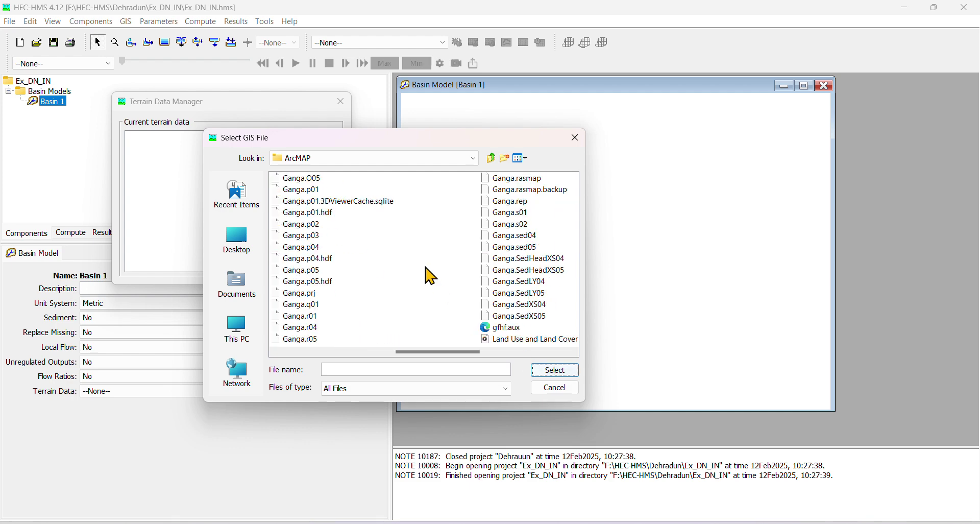
{"action": "scroll", "coordinate": [431, 276], "scroll_direction": "down", "scroll_amount": 3}
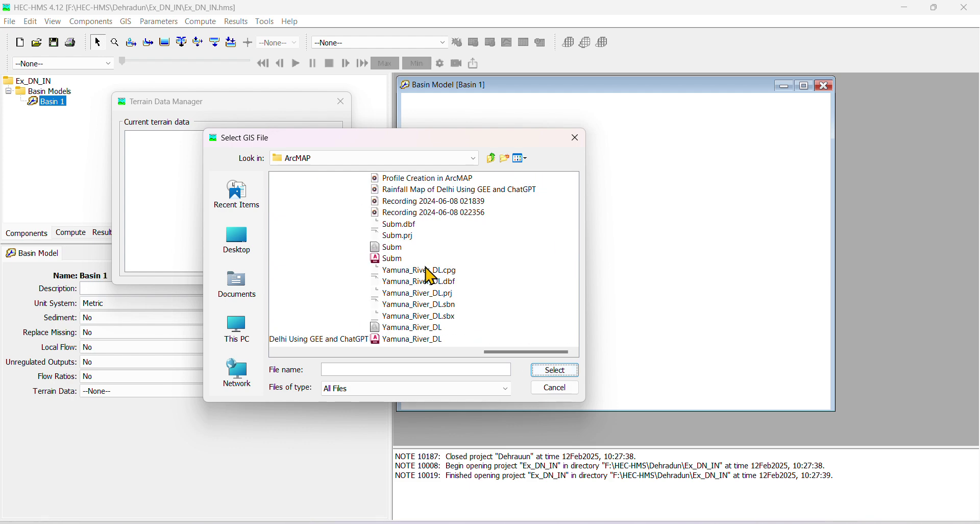
{"action": "scroll", "coordinate": [432, 275], "scroll_direction": "up", "scroll_amount": 5}
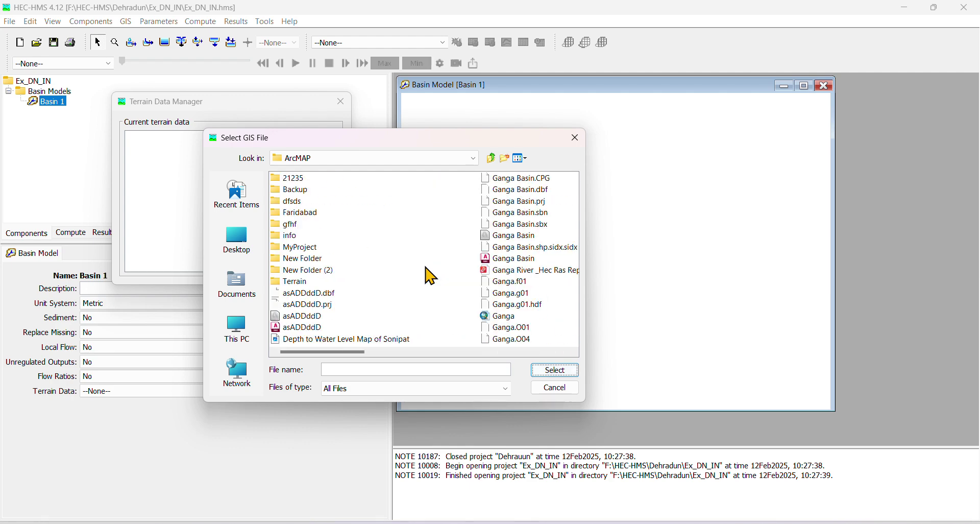
{"action": "scroll", "coordinate": [431, 276], "scroll_direction": "up", "scroll_amount": 2}
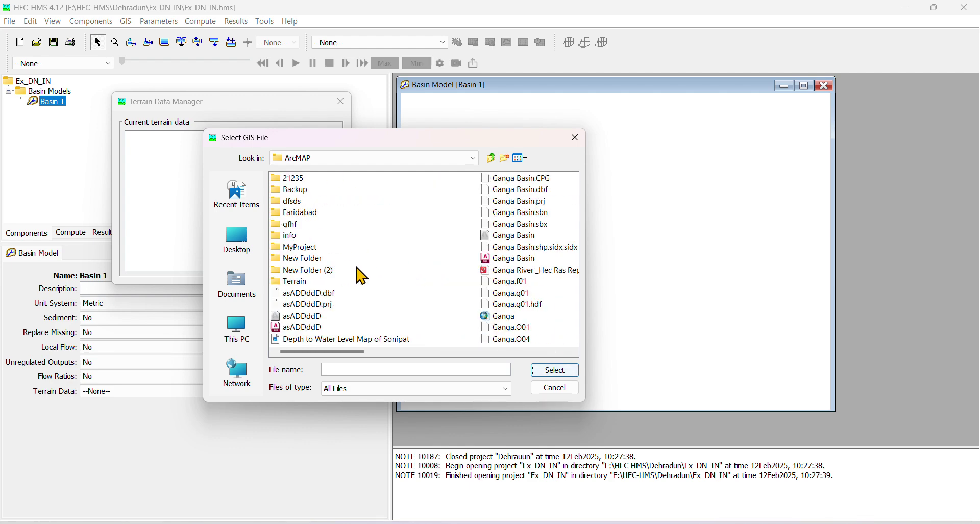
Look through New Folder (2) inside the ArcMAP folder for the elevation raster.
{"action": "left_click", "coordinate": [308, 272]}
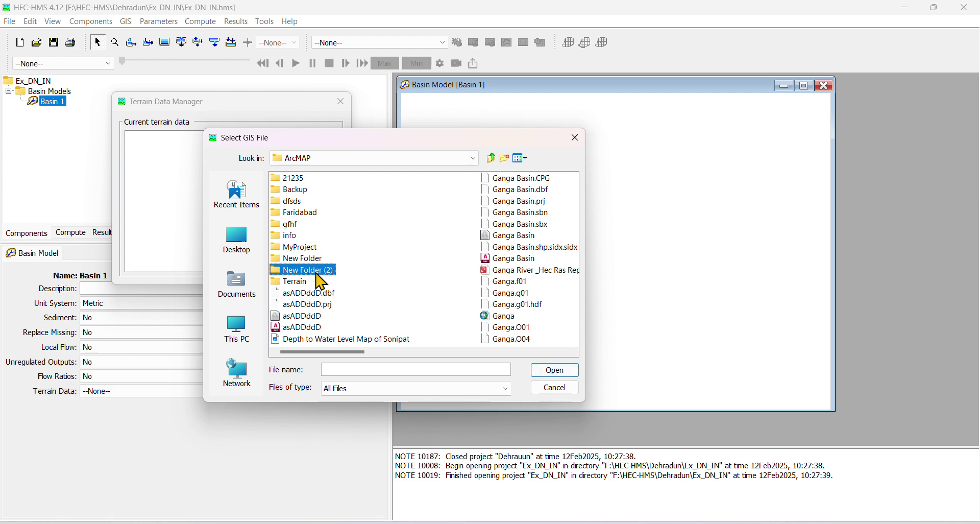
{"action": "left_click", "coordinate": [391, 266]}
{"action": "left_click", "coordinate": [313, 272]}
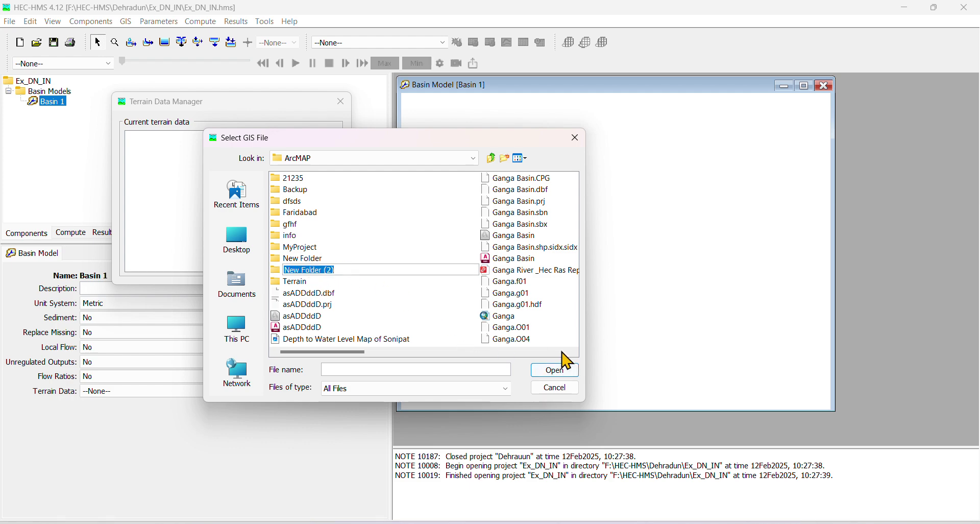
{"action": "left_click", "coordinate": [562, 373]}
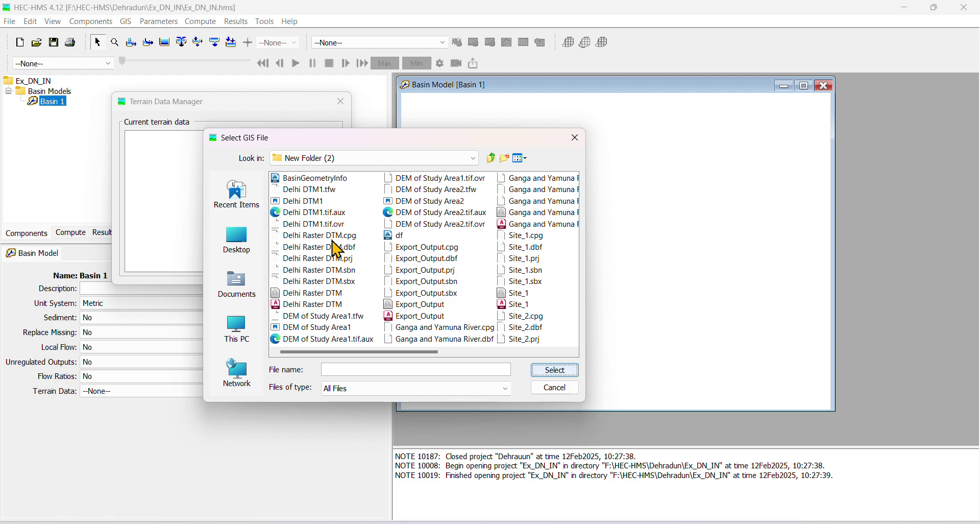
{"action": "scroll", "coordinate": [334, 255], "scroll_direction": "down", "scroll_amount": 2}
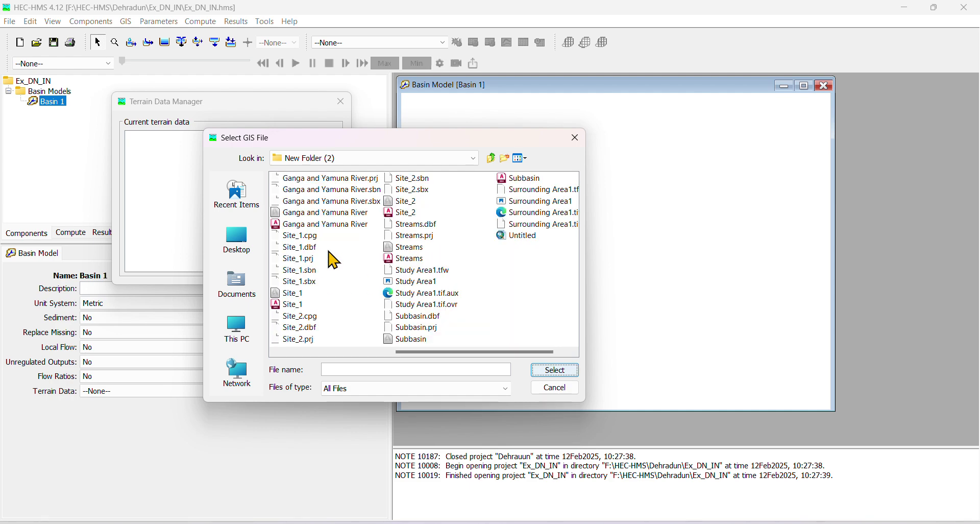
{"action": "scroll", "coordinate": [330, 253], "scroll_direction": "down", "scroll_amount": 1}
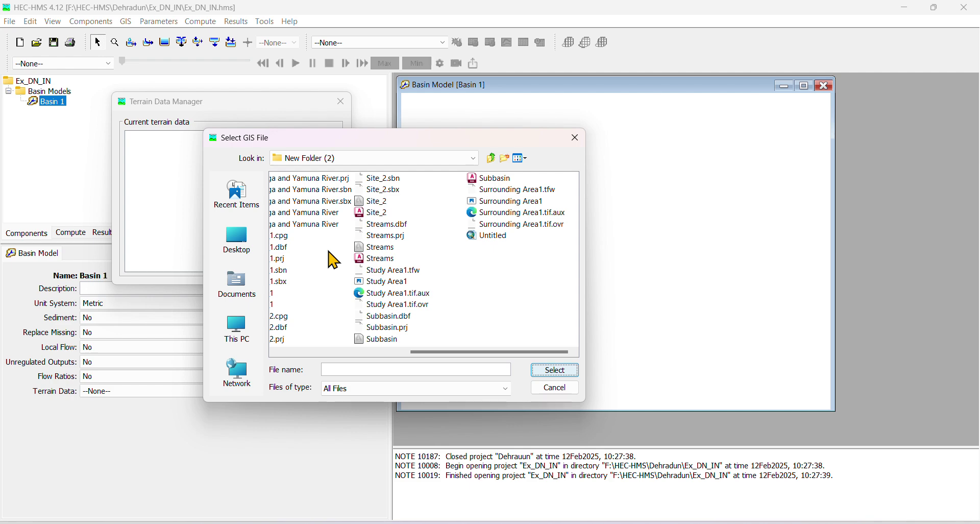
{"action": "scroll", "coordinate": [337, 261], "scroll_direction": "up", "scroll_amount": 3}
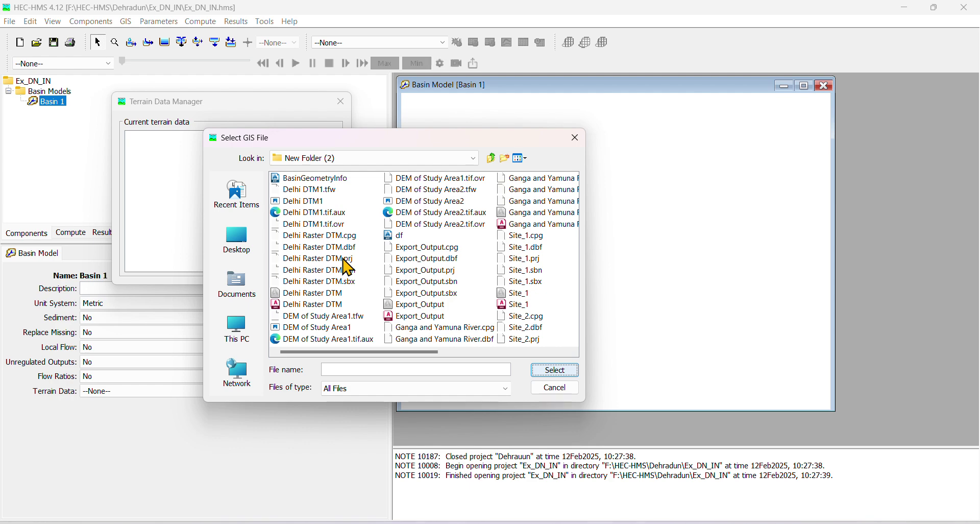
{"action": "scroll", "coordinate": [349, 268], "scroll_direction": "down", "scroll_amount": 3}
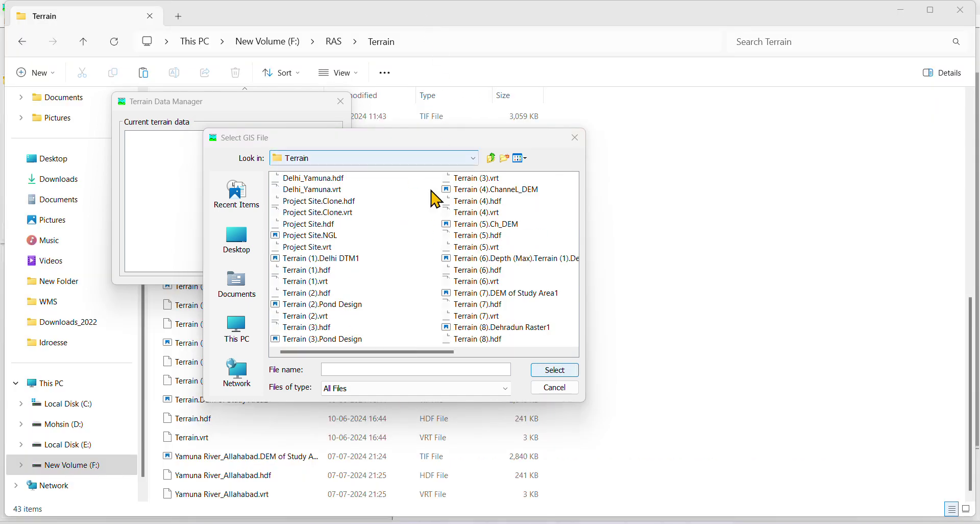
Create the Dehradun terrain data from Terrain (8).Dehradun Raster1.tif in F:\RAS\Terrain, and return to the project.
{"action": "left_click", "coordinate": [482, 329]}
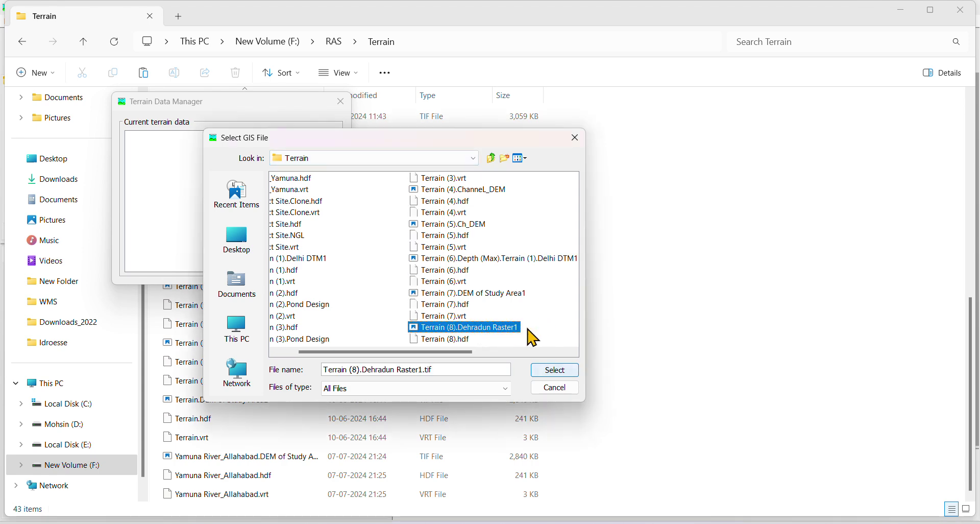
{"action": "left_click", "coordinate": [557, 372]}
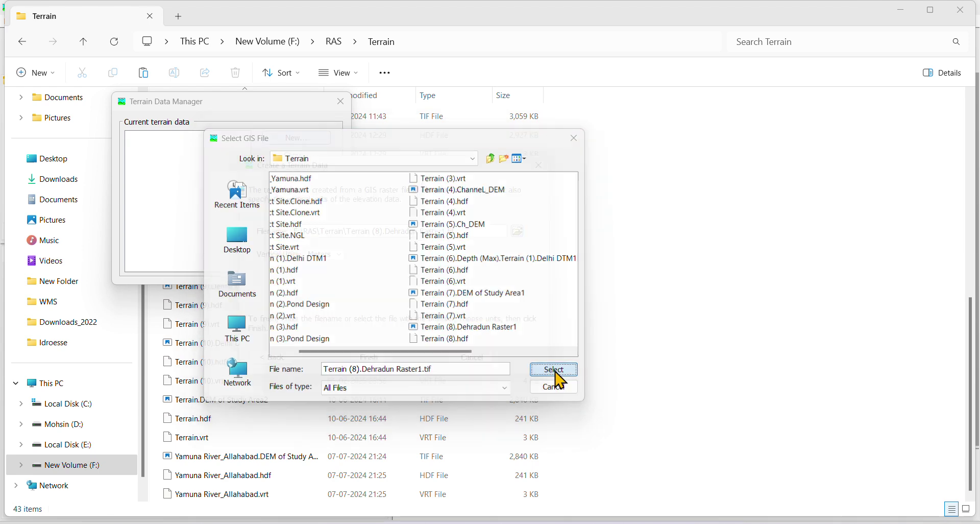
{"action": "left_click", "coordinate": [369, 358]}
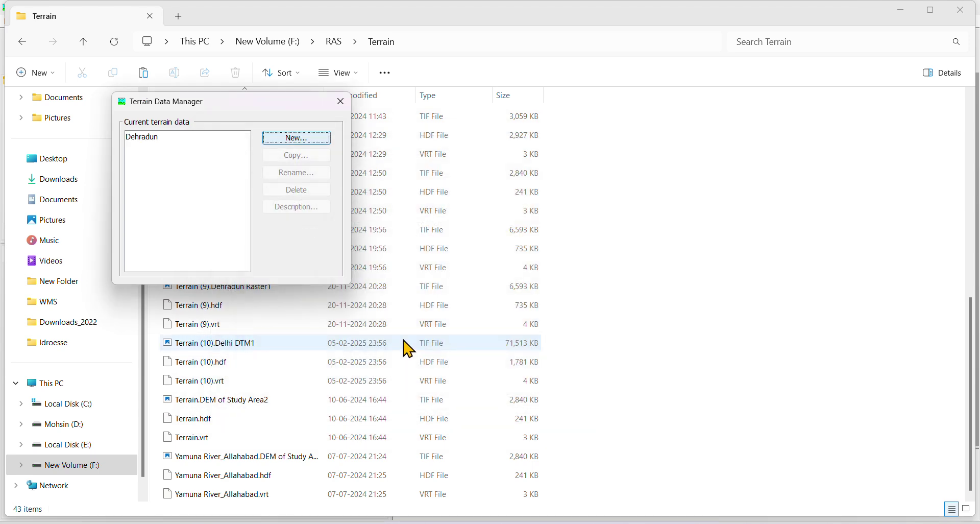
{"action": "left_click", "coordinate": [340, 102]}
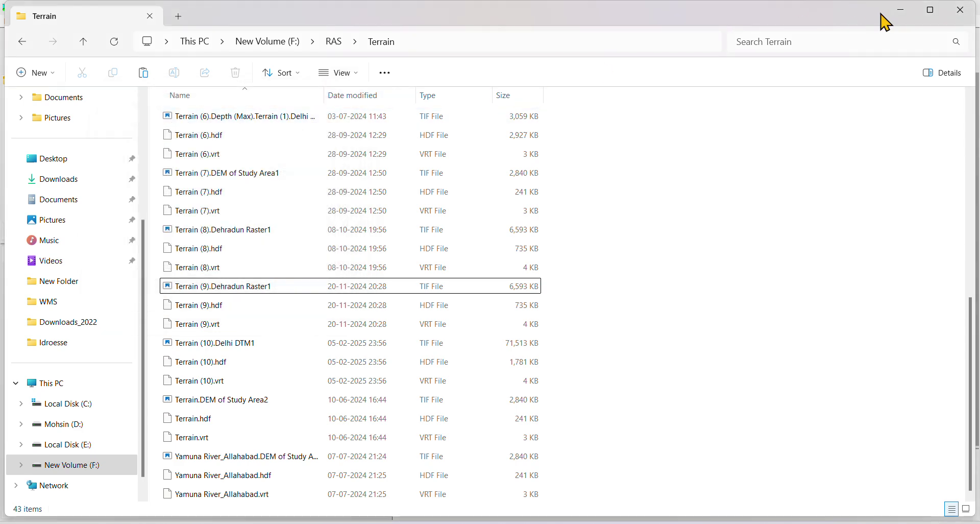
{"action": "left_click", "coordinate": [898, 10]}
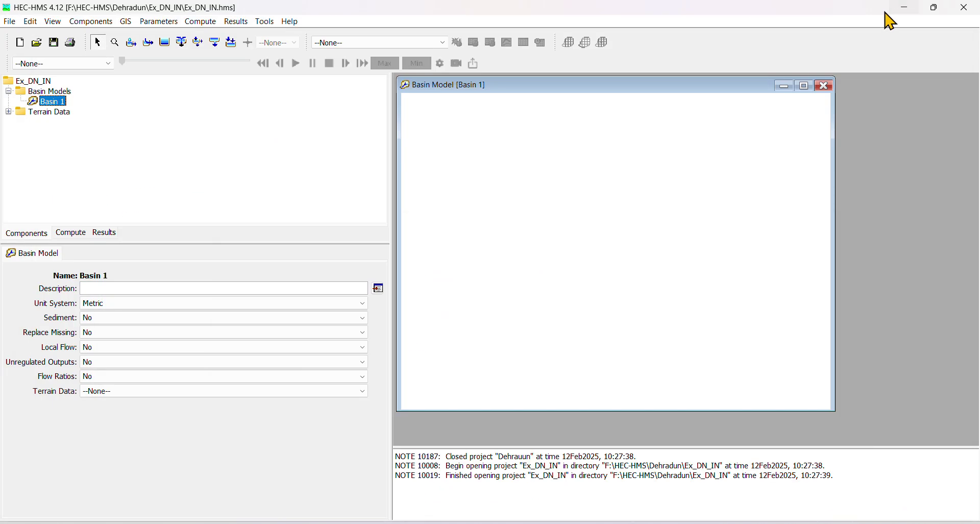
Review the Dehradun terrain's properties and assign Dehradun as the terrain data of Basin 1.
{"action": "left_click", "coordinate": [9, 113]}
{"action": "left_click", "coordinate": [33, 124]}
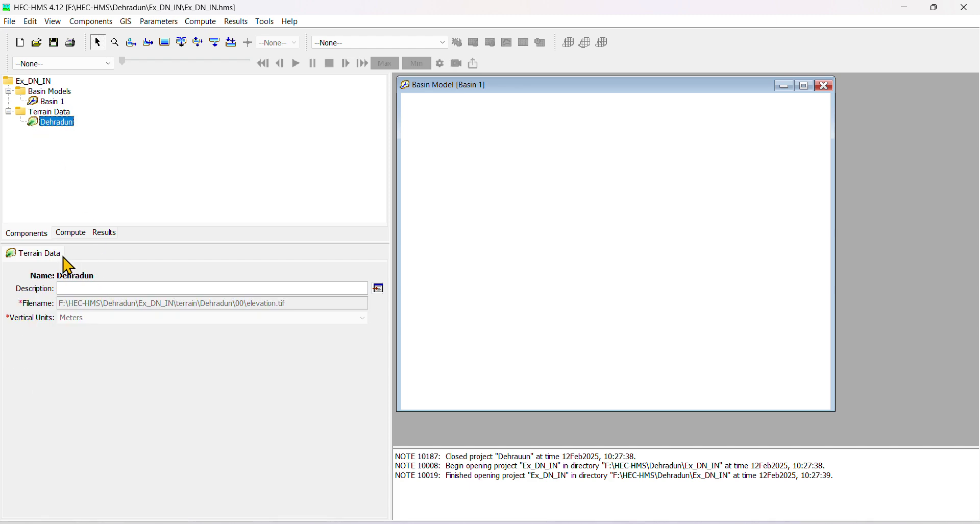
{"action": "left_click", "coordinate": [51, 102]}
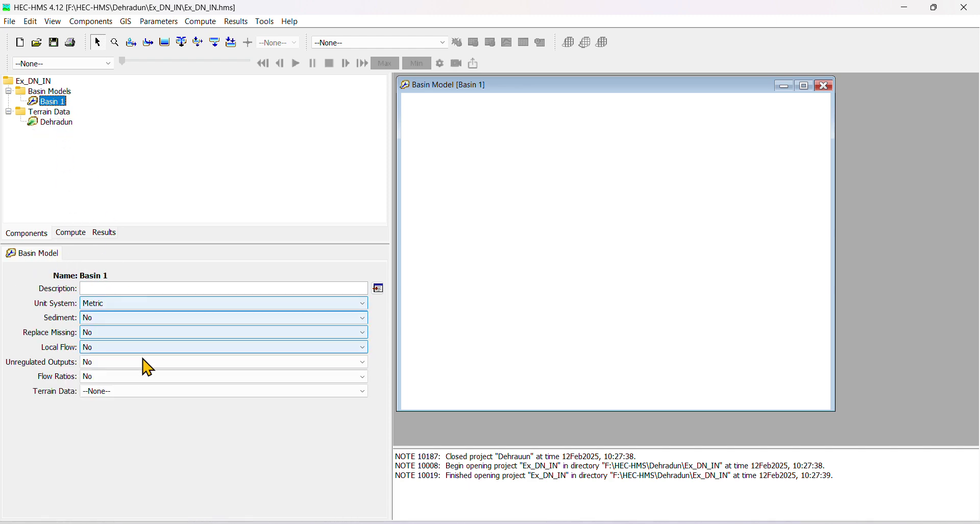
{"action": "left_click", "coordinate": [117, 393]}
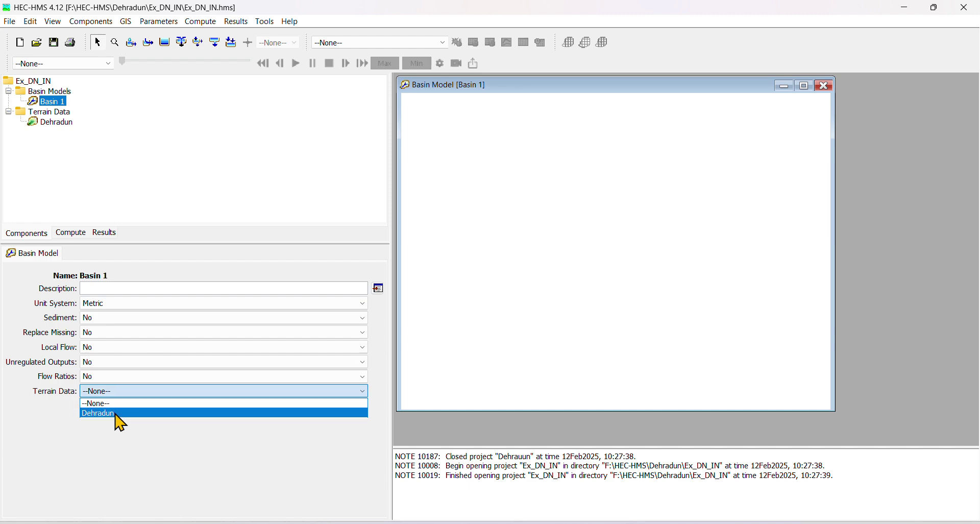
{"action": "left_click", "coordinate": [115, 414]}
{"action": "left_click", "coordinate": [63, 127]}
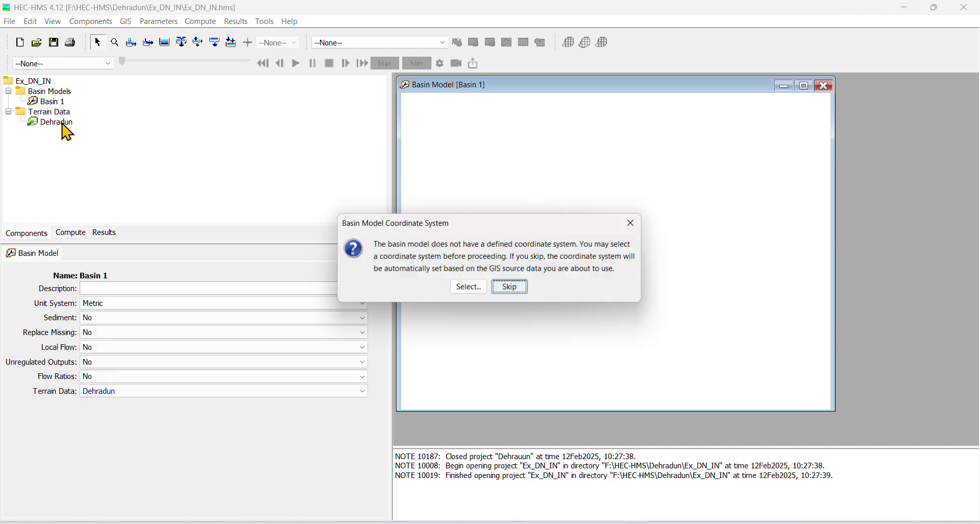
Set Basin 1's coordinate system to the predefined Universal Transverse Mercator (UTM), zone 43, Northern hemisphere, NAD 83 datum.
{"action": "left_click", "coordinate": [474, 287]}
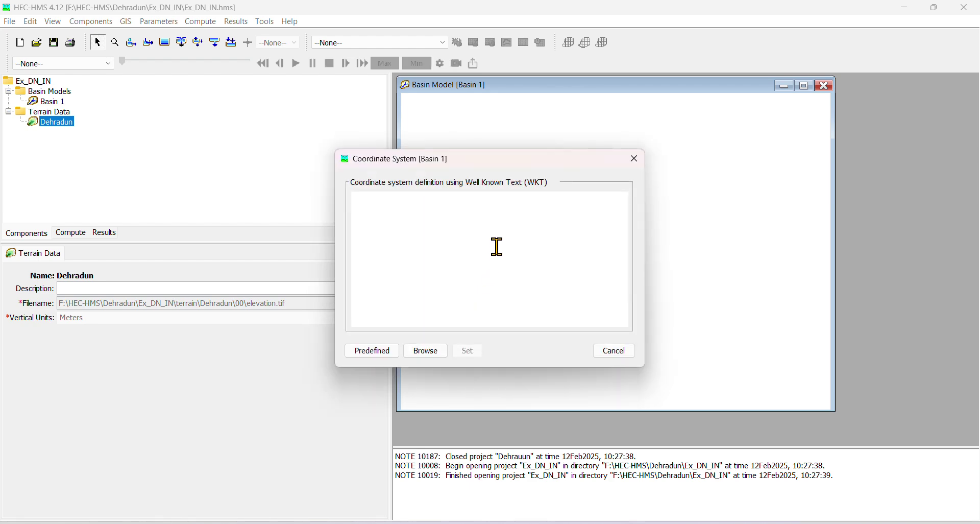
{"action": "left_click", "coordinate": [379, 354]}
{"action": "left_click", "coordinate": [460, 227]}
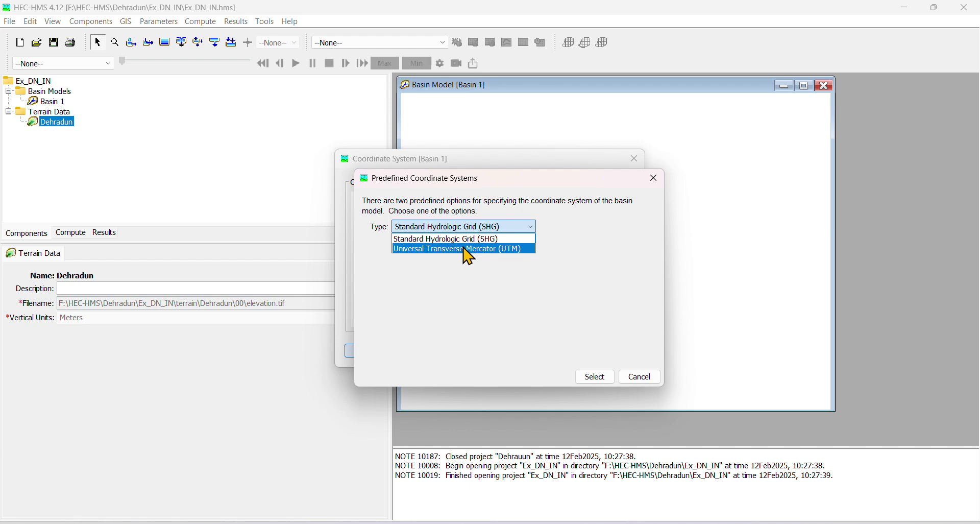
{"action": "left_click", "coordinate": [469, 250]}
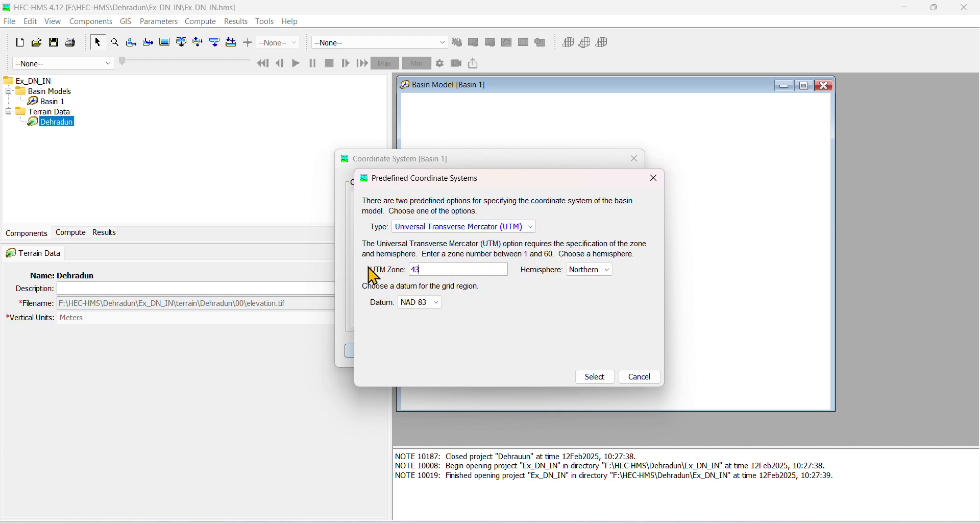
{"action": "left_click", "coordinate": [594, 378]}
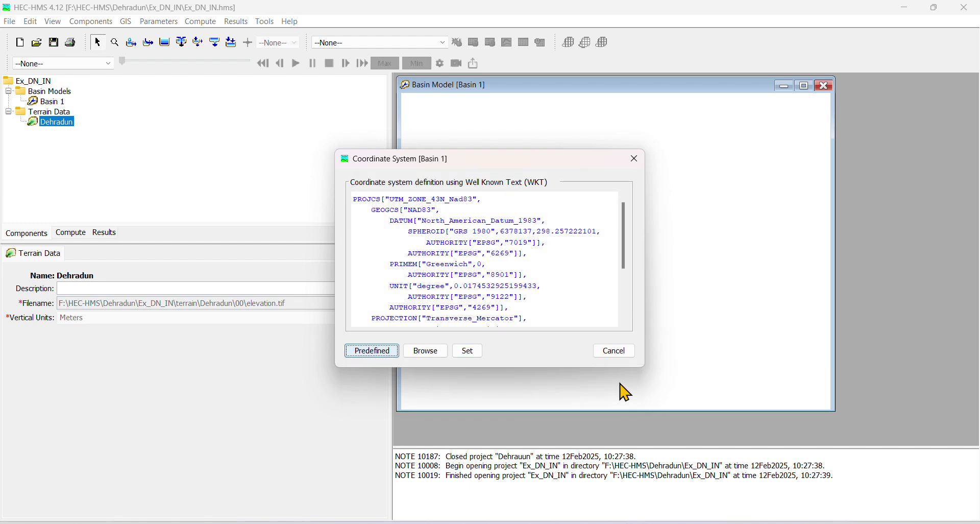
{"action": "left_click", "coordinate": [476, 349]}
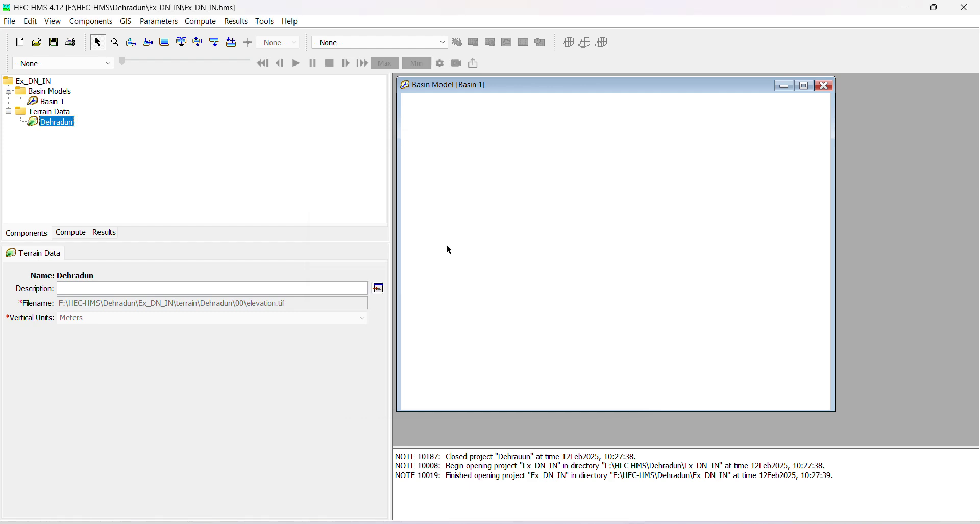
Assign Dehradun as Basin 1's terrain data again and maximize the basin map to inspect the terrain.
{"action": "left_click", "coordinate": [51, 102]}
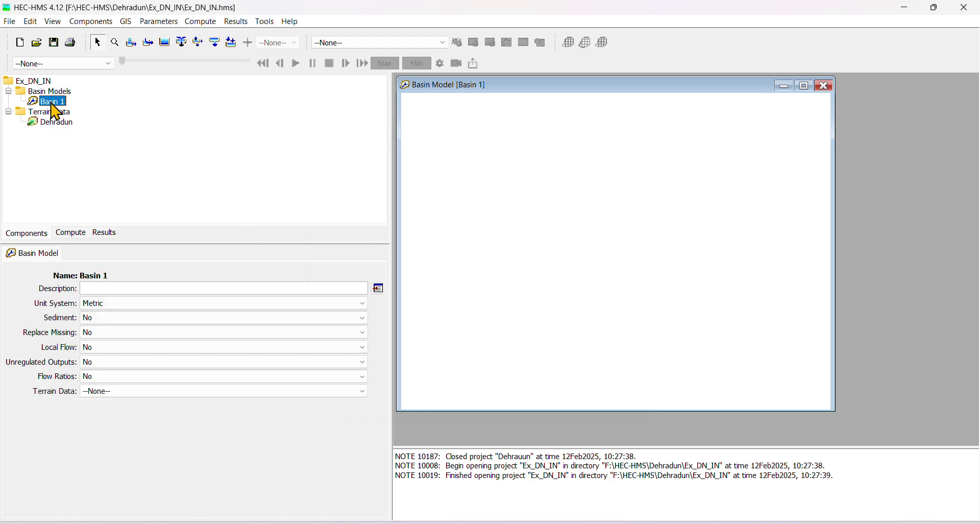
{"action": "left_click", "coordinate": [97, 392]}
{"action": "left_click", "coordinate": [104, 413]}
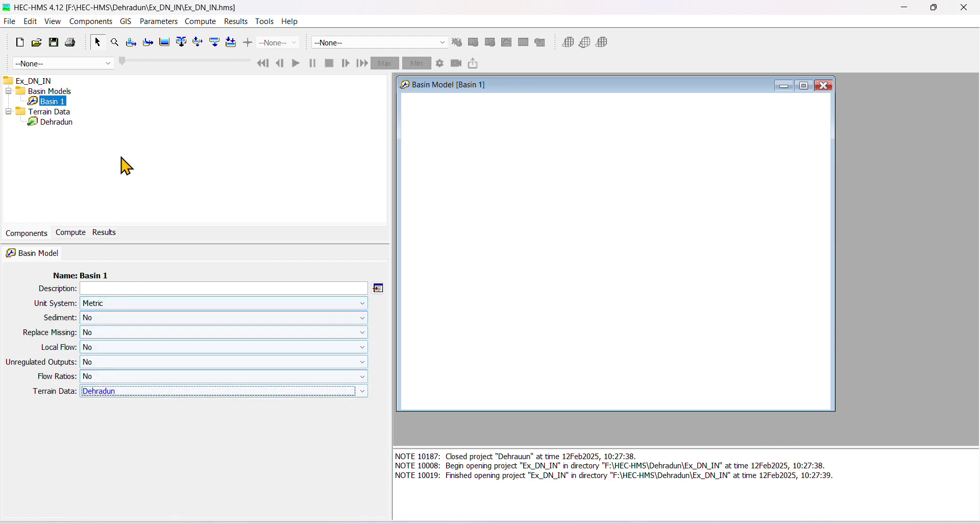
{"action": "left_click", "coordinate": [806, 85]}
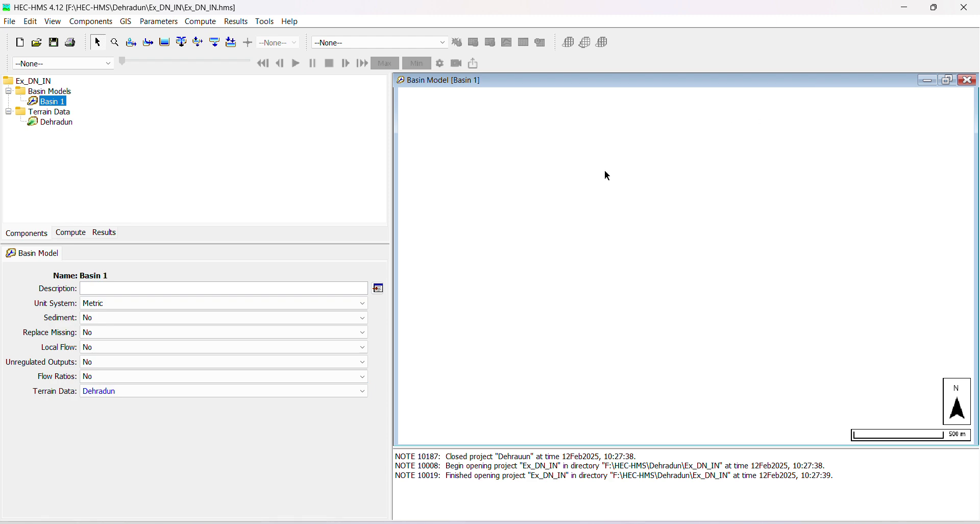
{"action": "left_click", "coordinate": [51, 124]}
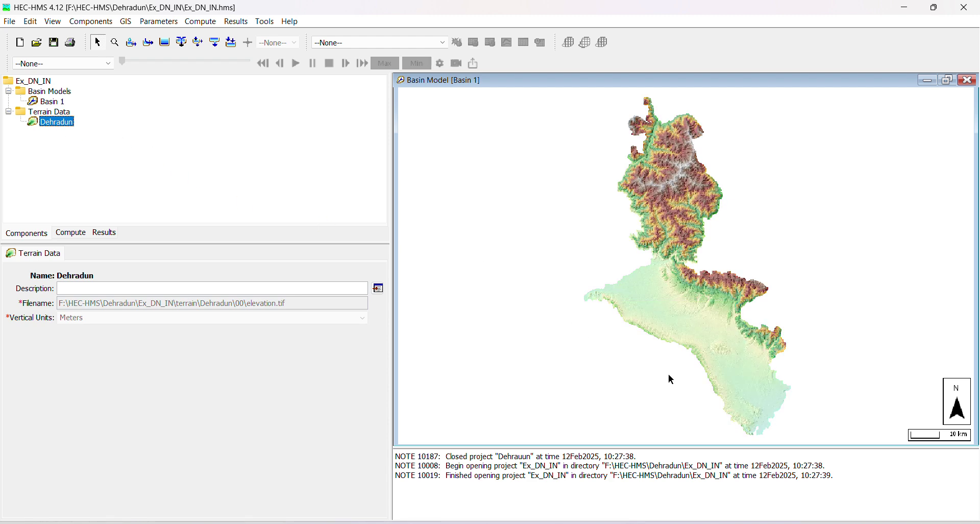
{"action": "scroll", "coordinate": [709, 307], "scroll_direction": "up", "scroll_amount": 2}
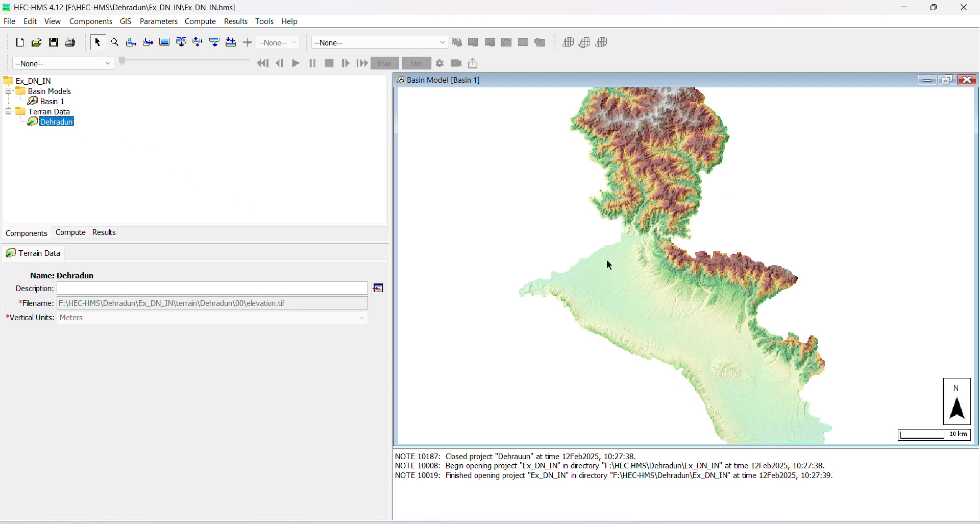
Preprocess the sinks and the drainage of Basin 1's terrain.
{"action": "left_click", "coordinate": [125, 22]}
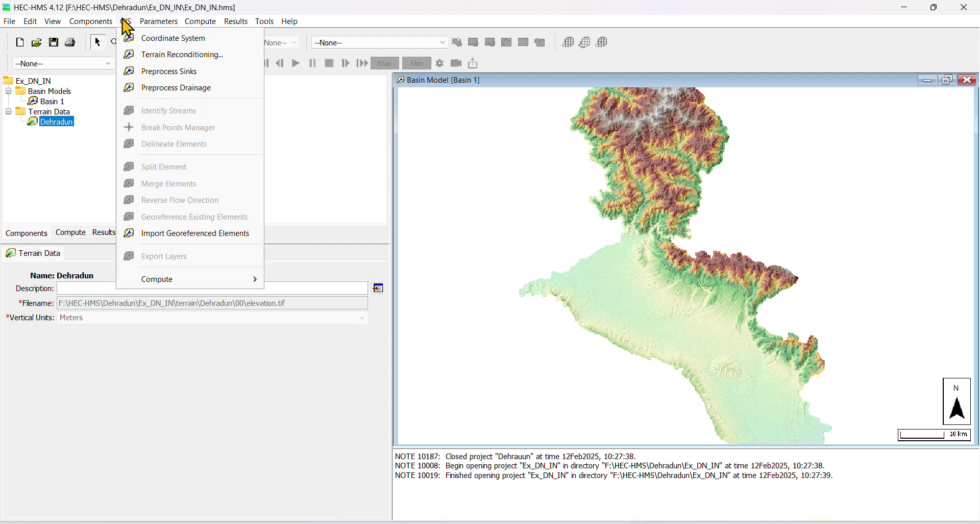
{"action": "left_click", "coordinate": [172, 73]}
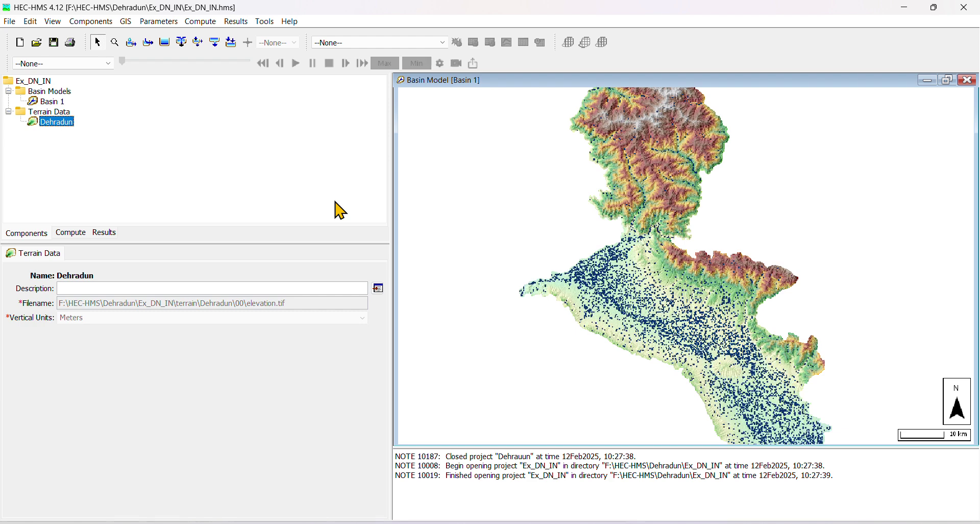
{"action": "left_click", "coordinate": [126, 21]}
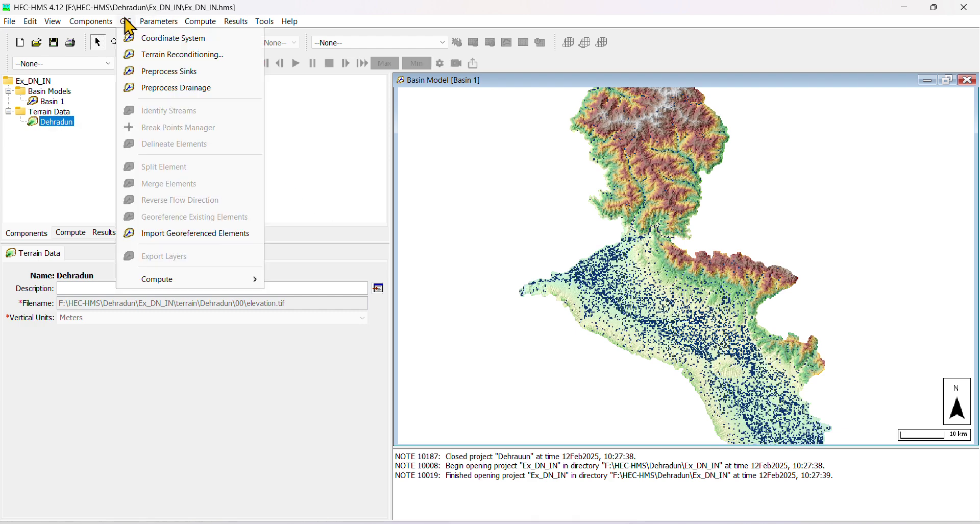
{"action": "left_click", "coordinate": [174, 88]}
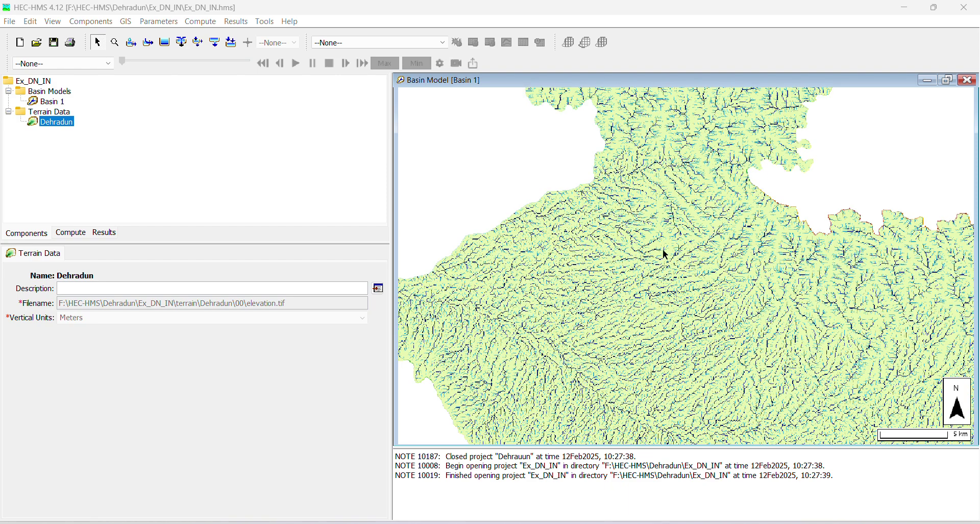
Identify the streams of Basin 1 using a stream definition area of 20 km2.
{"action": "left_click", "coordinate": [126, 22]}
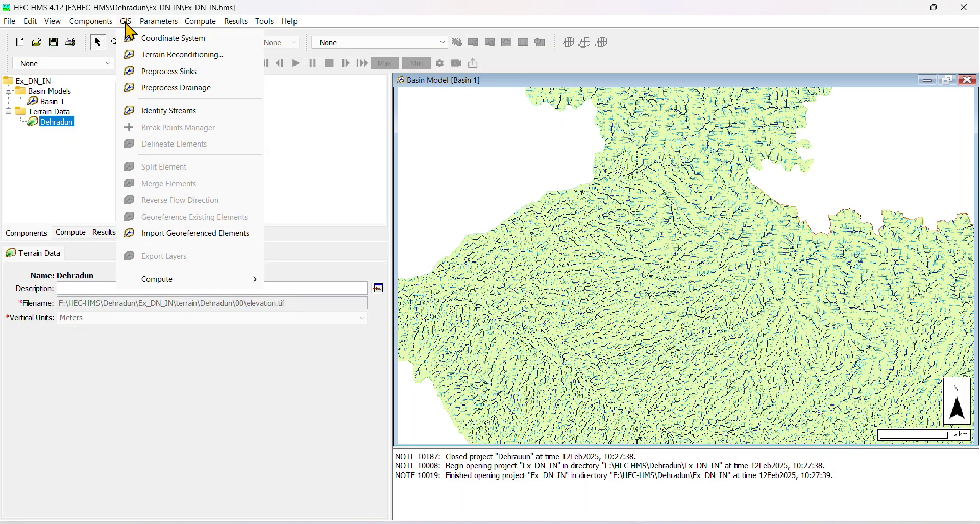
{"action": "left_click", "coordinate": [187, 110]}
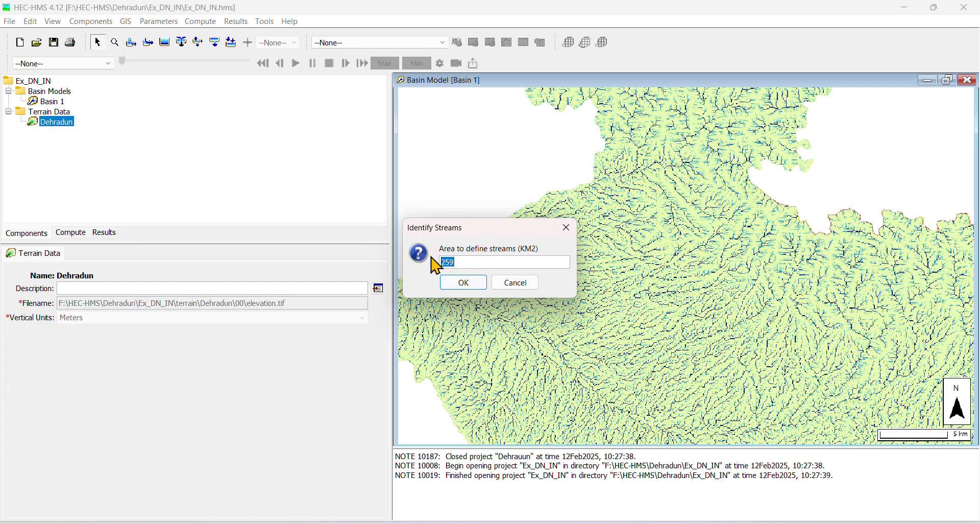
{"action": "type", "text": "20"}
{"action": "left_click", "coordinate": [464, 282]}
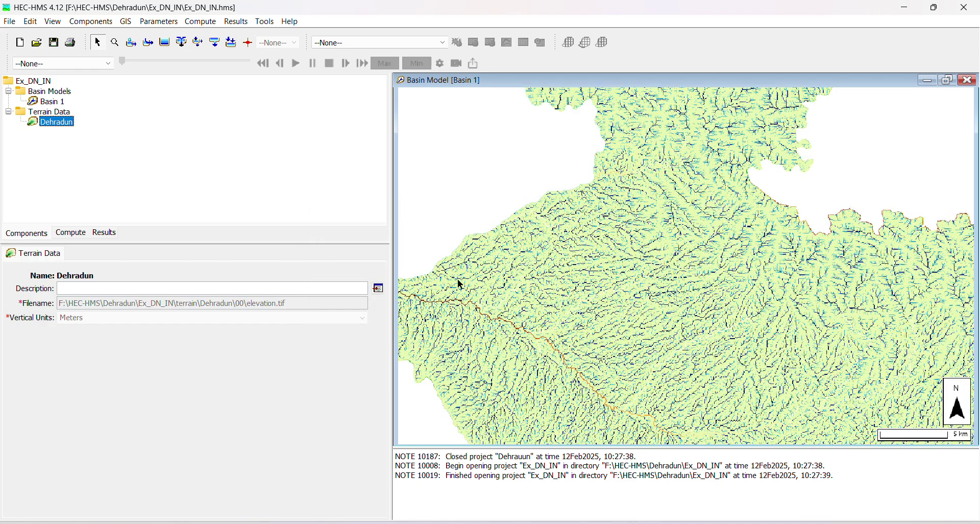
Hide the Flow Accumulation, Flow Direction, Sink Locations and Sink Fill map layers, keeping Identified Streams and Terrain displayed.
{"action": "left_click", "coordinate": [127, 22]}
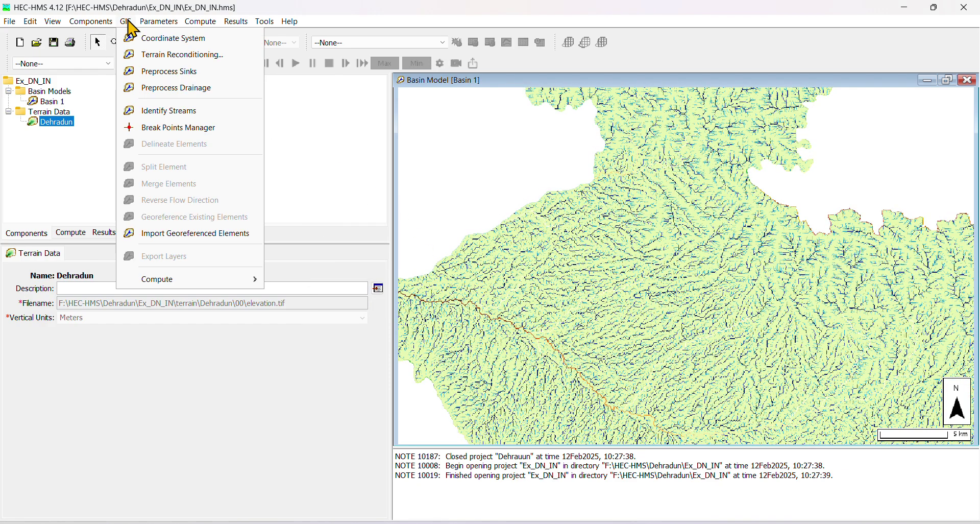
{"action": "mouse_move", "coordinate": [53, 21]}
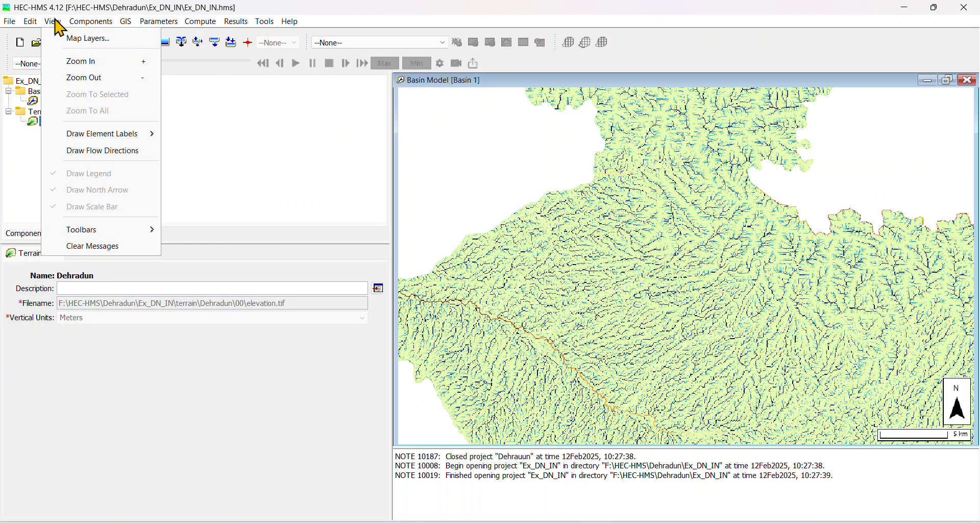
{"action": "left_click", "coordinate": [64, 38]}
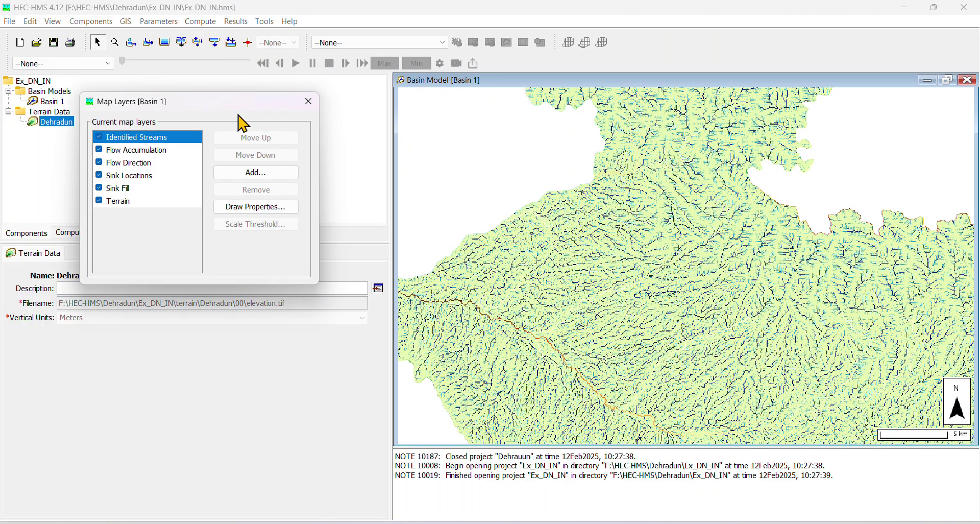
{"action": "left_click", "coordinate": [101, 149]}
{"action": "left_click", "coordinate": [100, 150]}
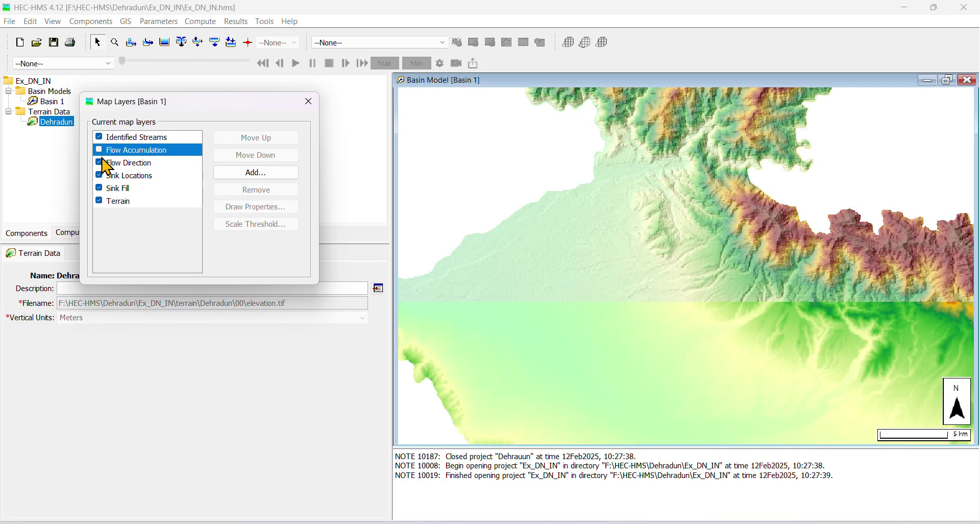
{"action": "left_click", "coordinate": [101, 163]}
{"action": "left_click", "coordinate": [101, 163]}
{"action": "left_click", "coordinate": [102, 175]}
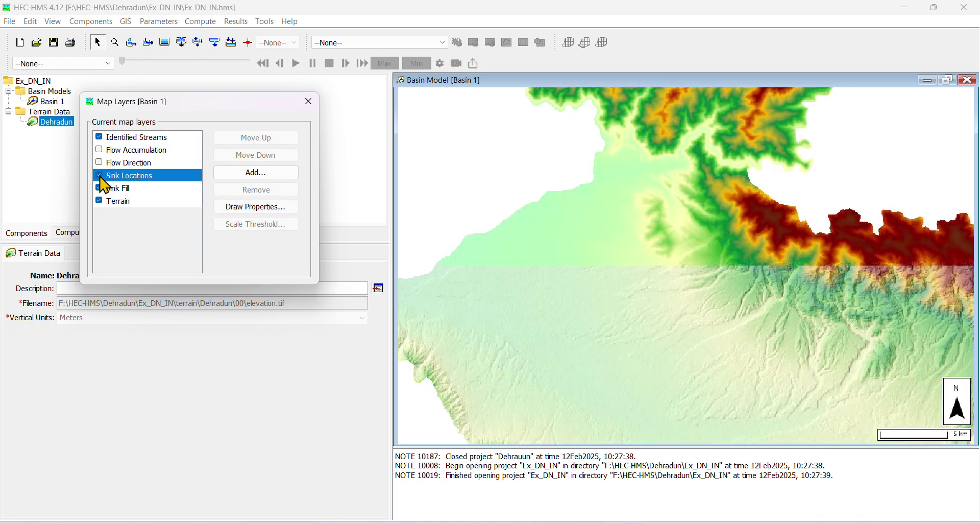
{"action": "left_click", "coordinate": [100, 175]}
{"action": "left_click", "coordinate": [100, 188]}
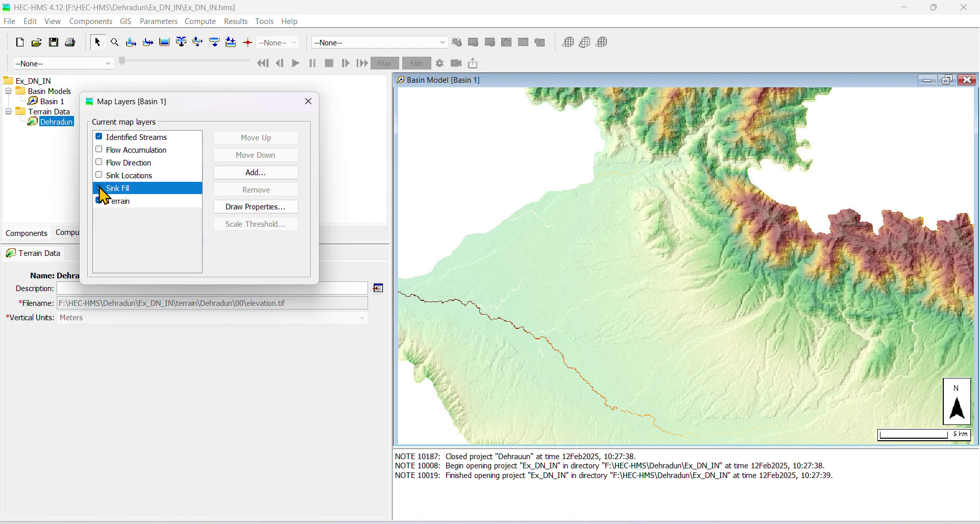
{"action": "left_click", "coordinate": [99, 188]}
{"action": "left_click", "coordinate": [309, 102]}
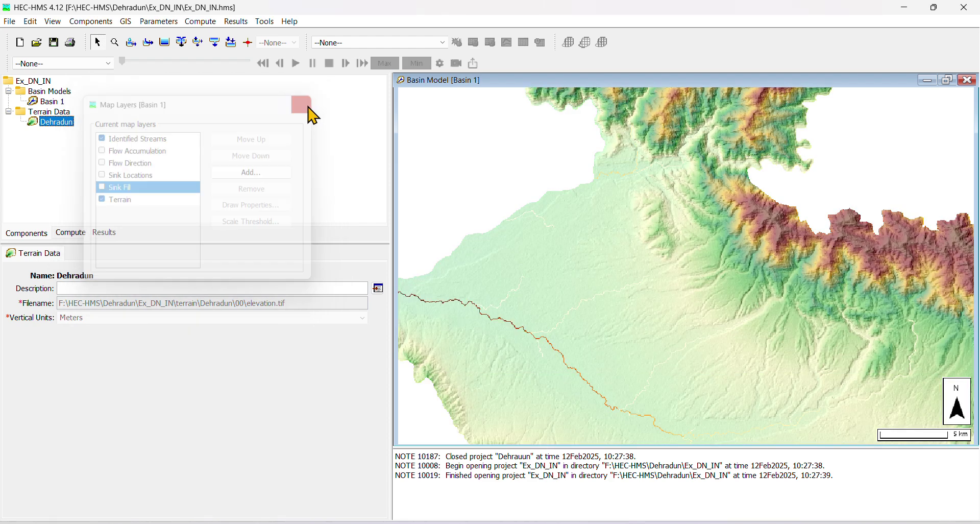
Examine the identified streams across the Dehradun terrain, especially the main stream and its tributaries near the southeastern outlet.
{"action": "scroll", "coordinate": [601, 296], "scroll_direction": "down", "scroll_amount": 2}
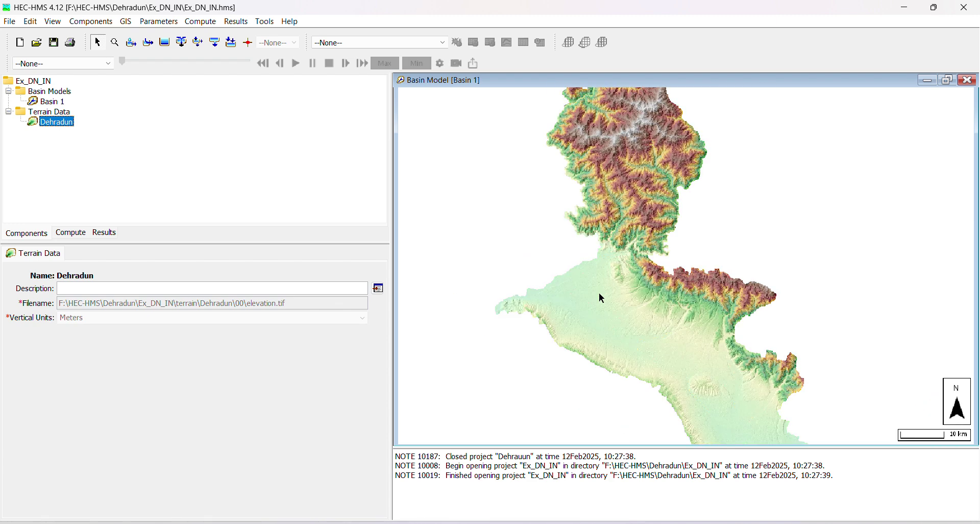
{"action": "scroll", "coordinate": [672, 351], "scroll_direction": "down", "scroll_amount": 1}
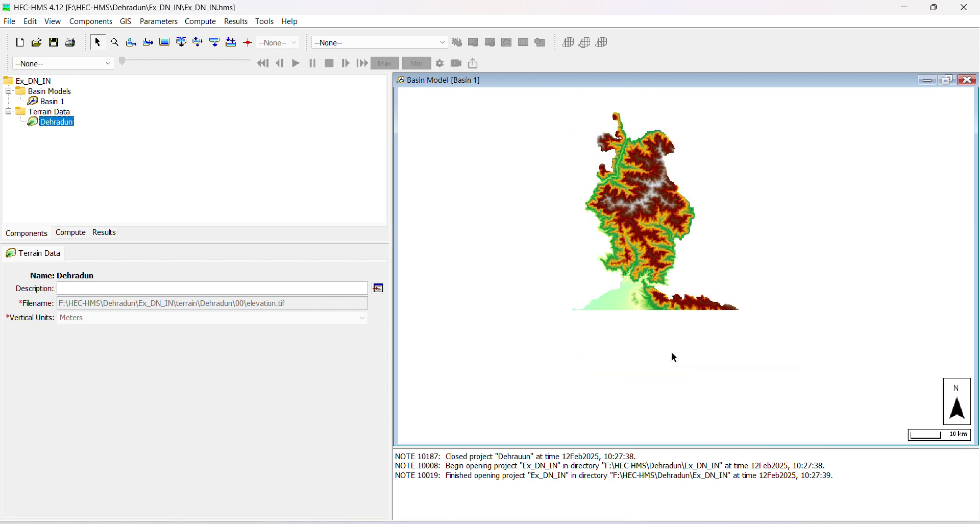
{"action": "scroll", "coordinate": [703, 350], "scroll_direction": "down", "scroll_amount": 1}
{"action": "scroll", "coordinate": [739, 423], "scroll_direction": "up", "scroll_amount": 3}
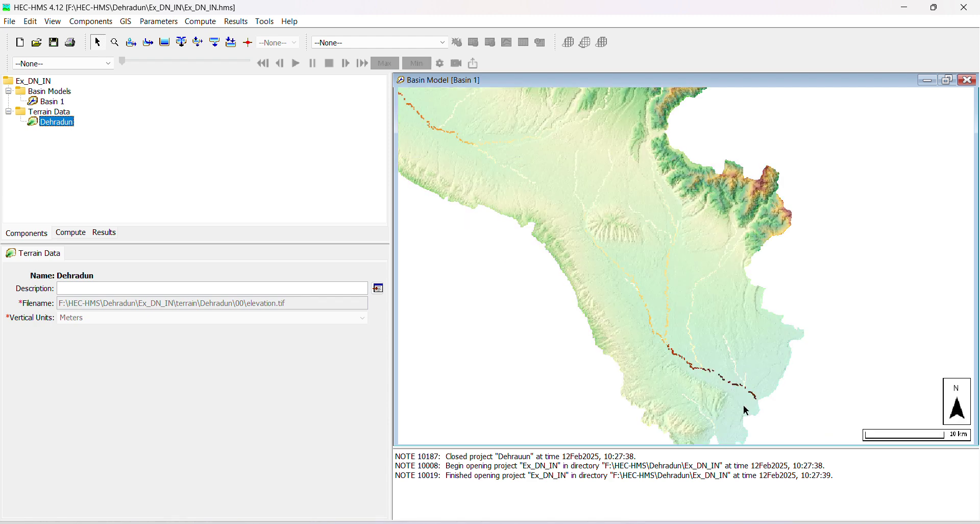
{"action": "scroll", "coordinate": [745, 411], "scroll_direction": "up", "scroll_amount": 1}
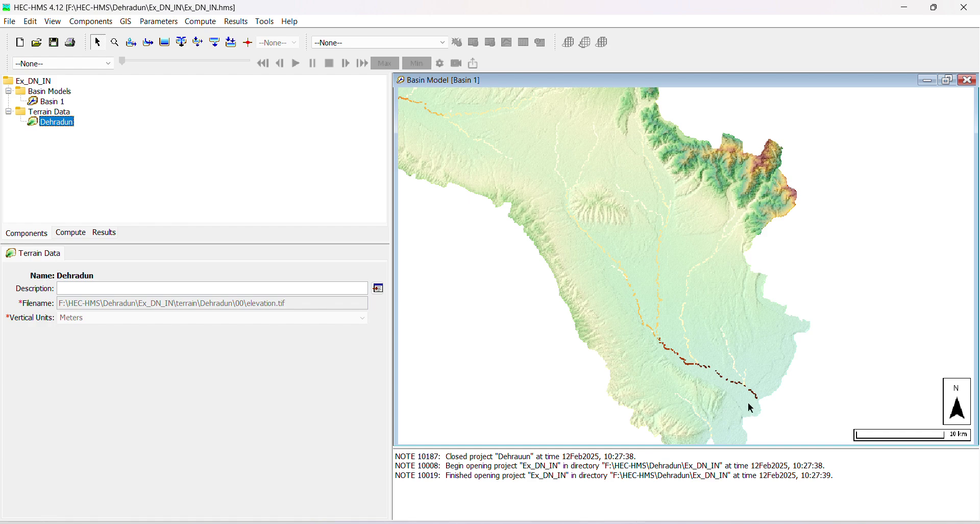
{"action": "scroll", "coordinate": [752, 409], "scroll_direction": "up", "scroll_amount": 2}
{"action": "scroll", "coordinate": [756, 401], "scroll_direction": "up", "scroll_amount": 1}
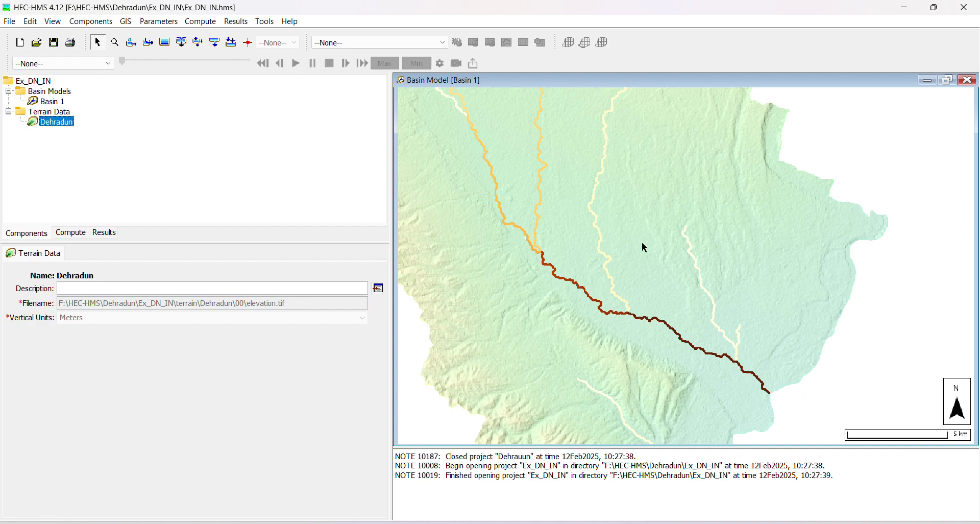
{"action": "scroll", "coordinate": [633, 275], "scroll_direction": "down", "scroll_amount": 1}
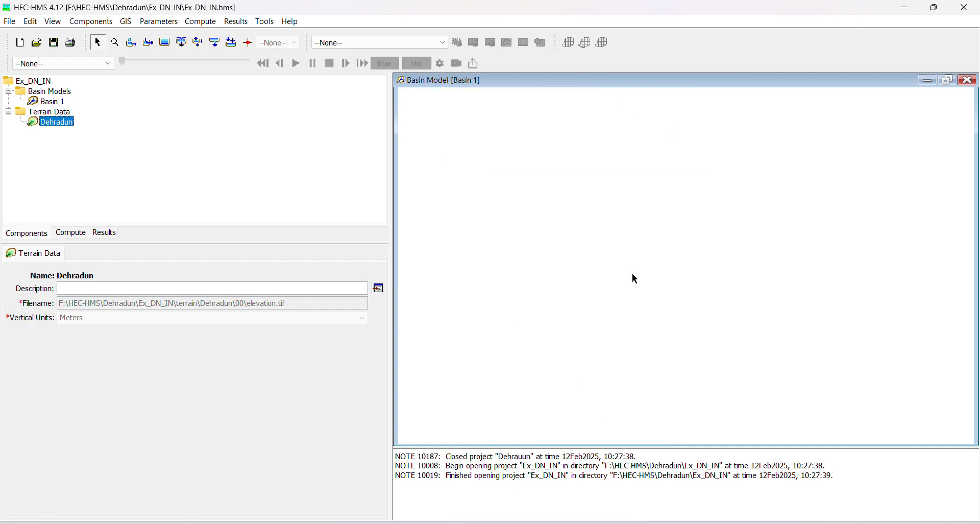
{"action": "left_click_drag", "start_coordinate": [463, 234], "coordinate": [523, 334]}
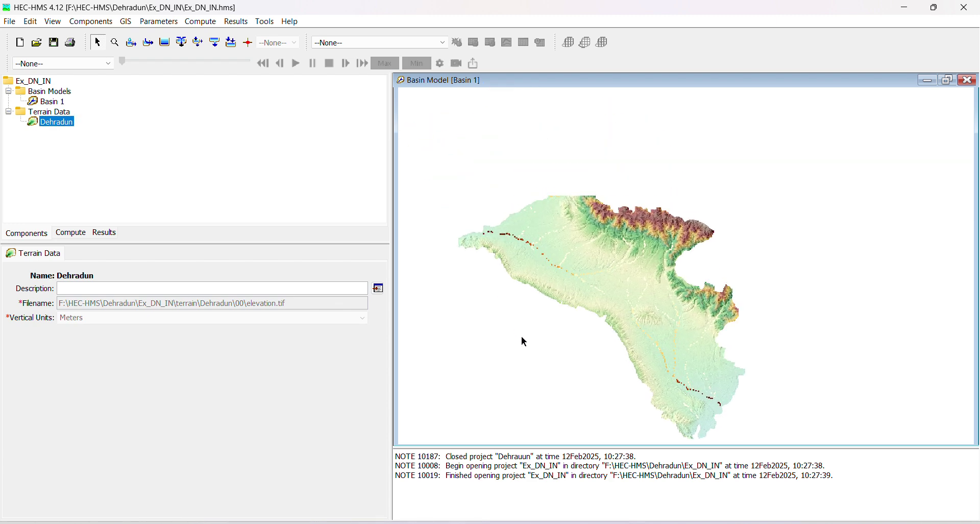
Check the Break Points Manager of Basin 1 for existing break points and close it.
{"action": "left_click", "coordinate": [121, 23]}
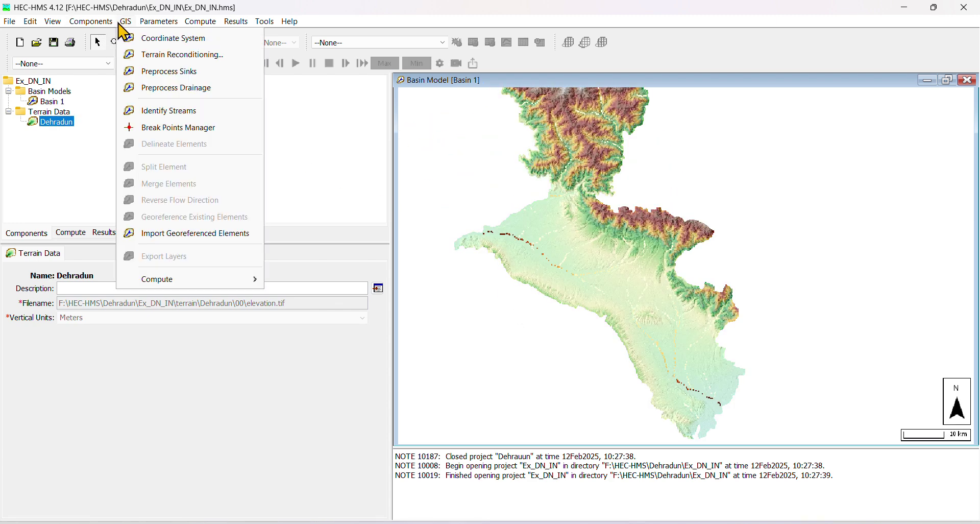
{"action": "left_click", "coordinate": [162, 131]}
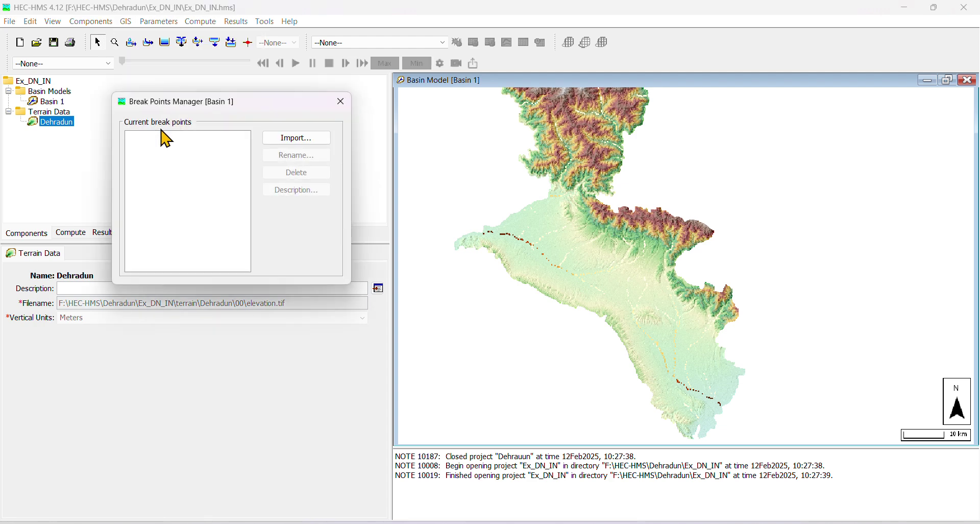
{"action": "left_click", "coordinate": [341, 102]}
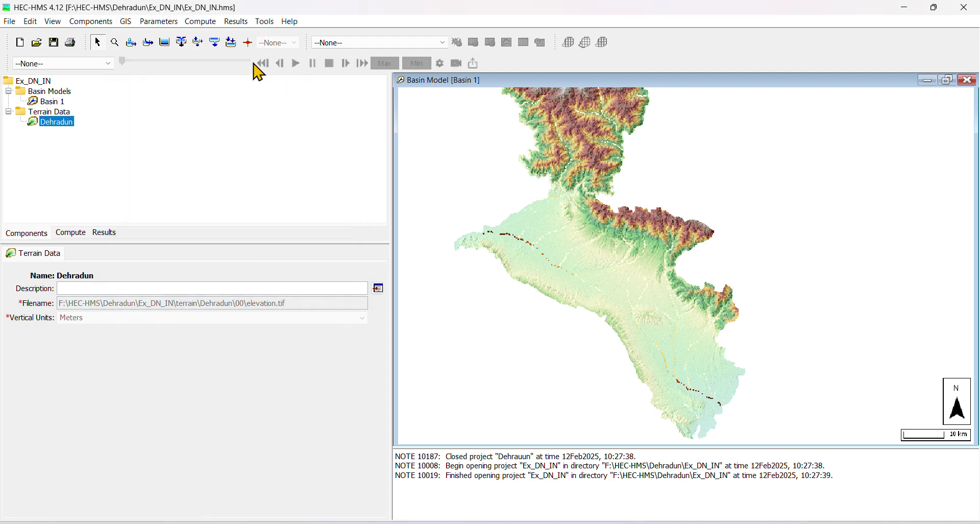
Create break point O-1 where the main stream meets the terrain's southeastern boundary.
{"action": "left_click", "coordinate": [248, 43]}
{"action": "scroll", "coordinate": [715, 405], "scroll_direction": "up", "scroll_amount": 3}
{"action": "scroll", "coordinate": [734, 404], "scroll_direction": "up", "scroll_amount": 3}
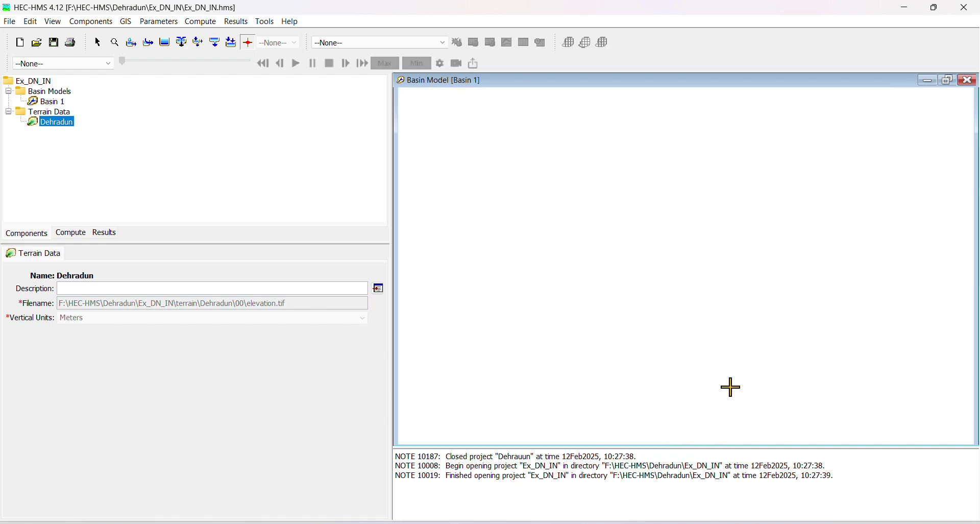
{"action": "scroll", "coordinate": [727, 378], "scroll_direction": "up", "scroll_amount": 2}
{"action": "scroll", "coordinate": [725, 374], "scroll_direction": "up", "scroll_amount": 1}
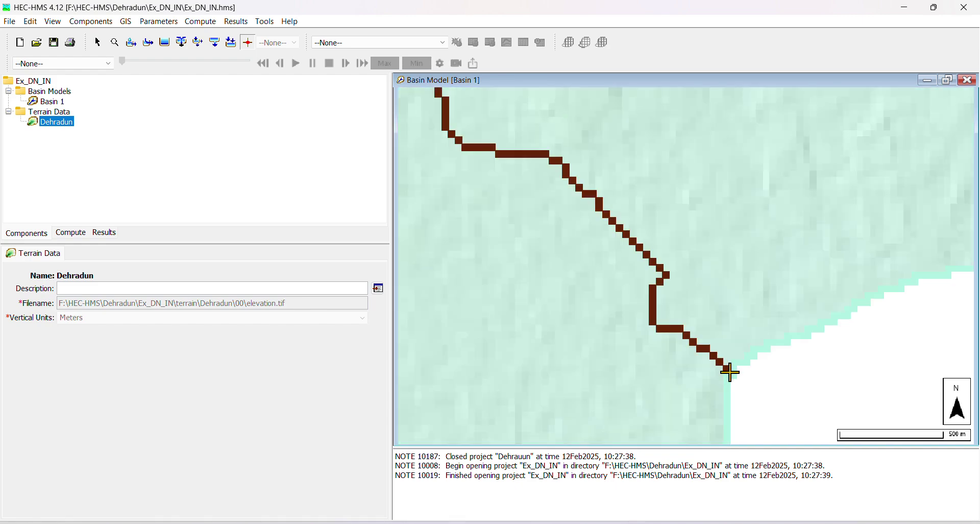
{"action": "left_click", "coordinate": [726, 369]}
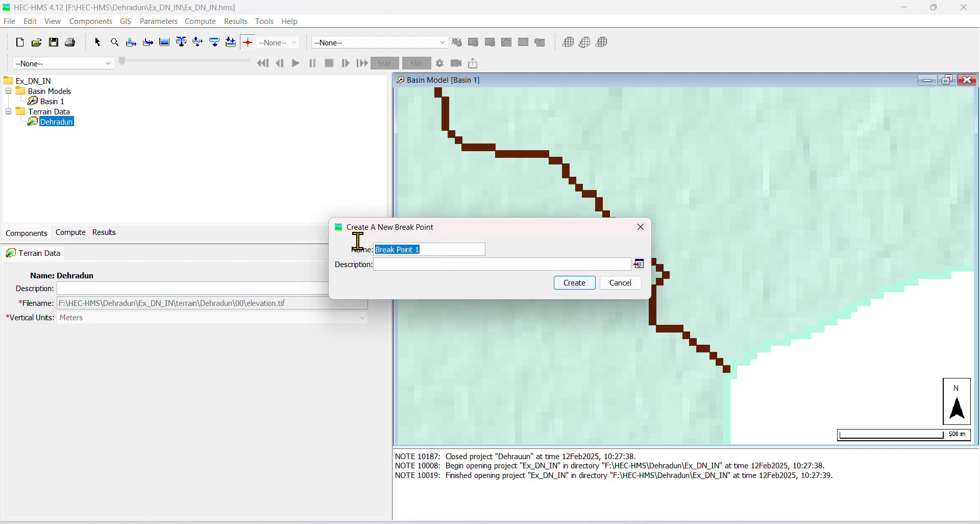
{"action": "type", "text": "1"}
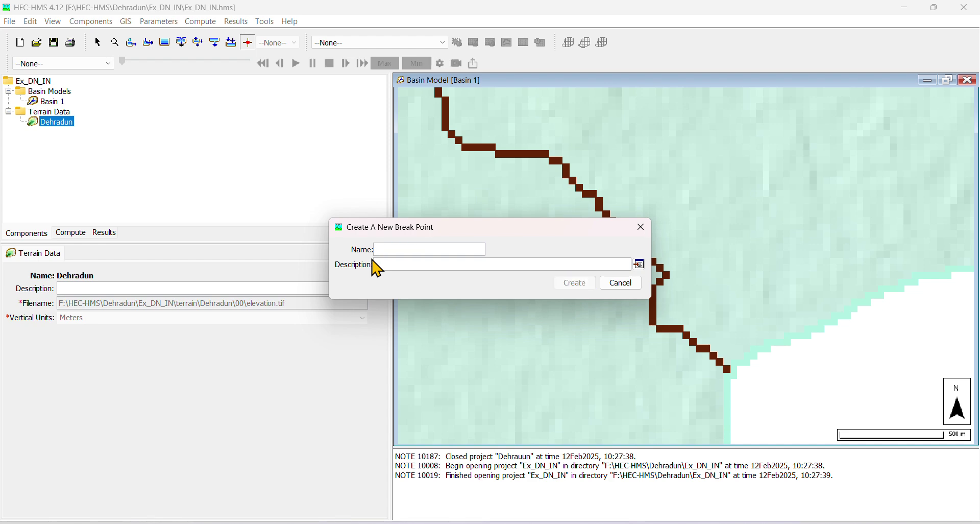
{"action": "type", "text": "O-1"}
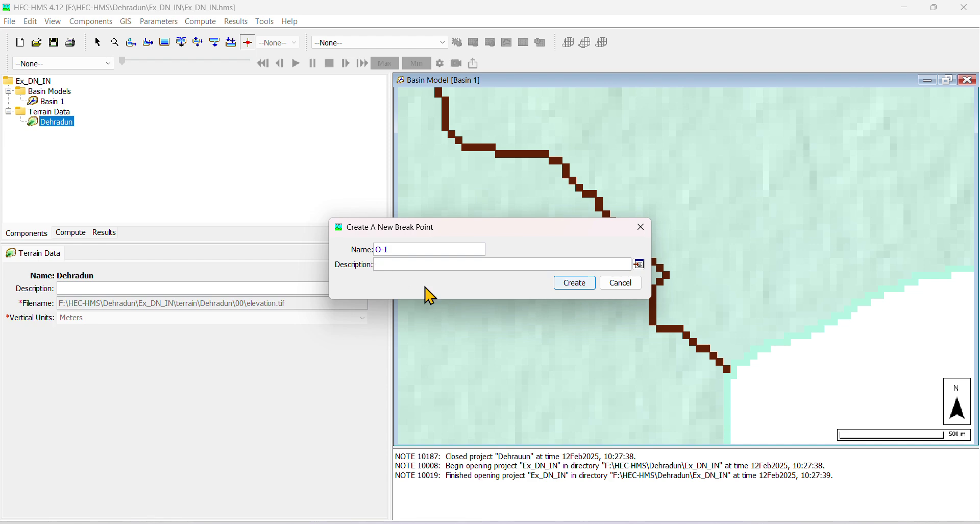
{"action": "left_click", "coordinate": [581, 285]}
Create break point O-2 at the western end of the main stream, on the terrain boundary.
{"action": "scroll", "coordinate": [587, 298], "scroll_direction": "down", "scroll_amount": 2}
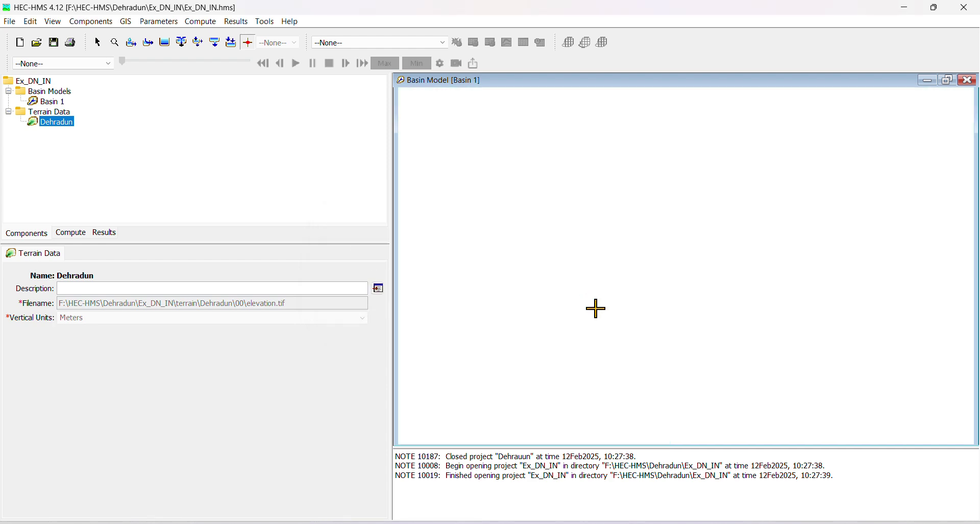
{"action": "scroll", "coordinate": [656, 300], "scroll_direction": "down", "scroll_amount": 3}
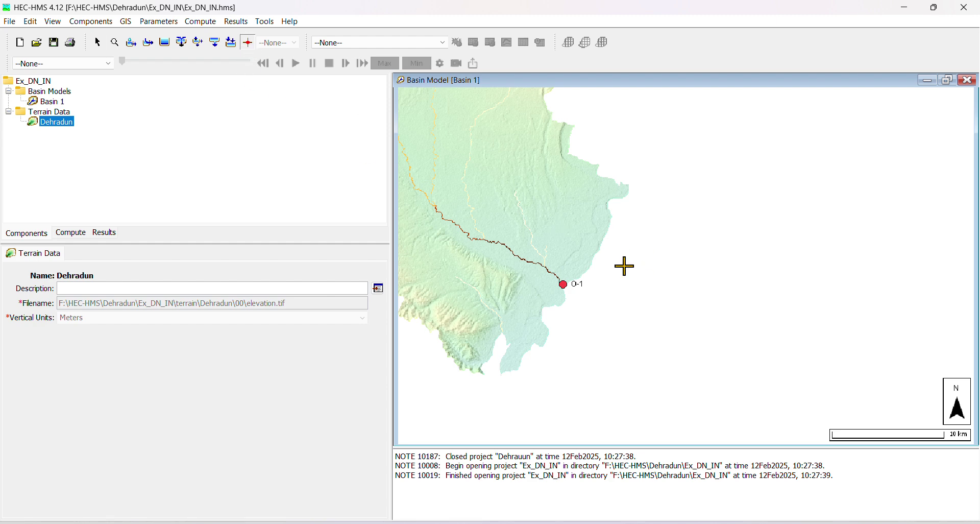
{"action": "scroll", "coordinate": [867, 328], "scroll_direction": "up", "scroll_amount": 1}
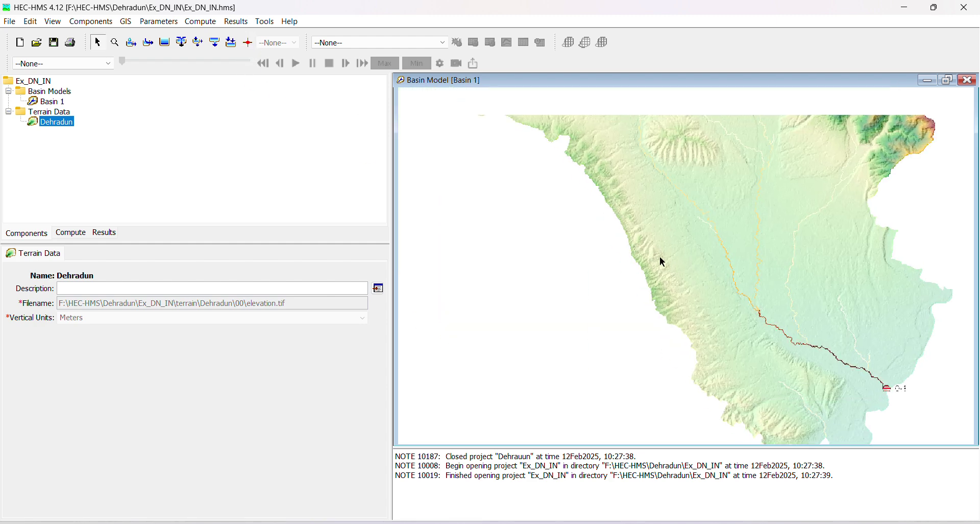
{"action": "scroll", "coordinate": [725, 324], "scroll_direction": "up", "scroll_amount": 1}
{"action": "scroll", "coordinate": [681, 357], "scroll_direction": "down", "scroll_amount": 1}
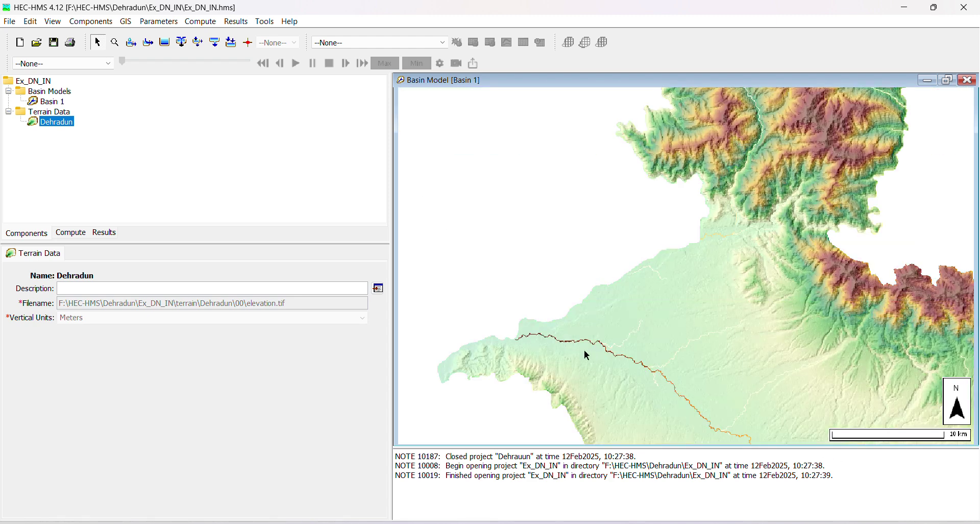
{"action": "scroll", "coordinate": [510, 347], "scroll_direction": "up", "scroll_amount": 2}
{"action": "scroll", "coordinate": [525, 342], "scroll_direction": "up", "scroll_amount": 3}
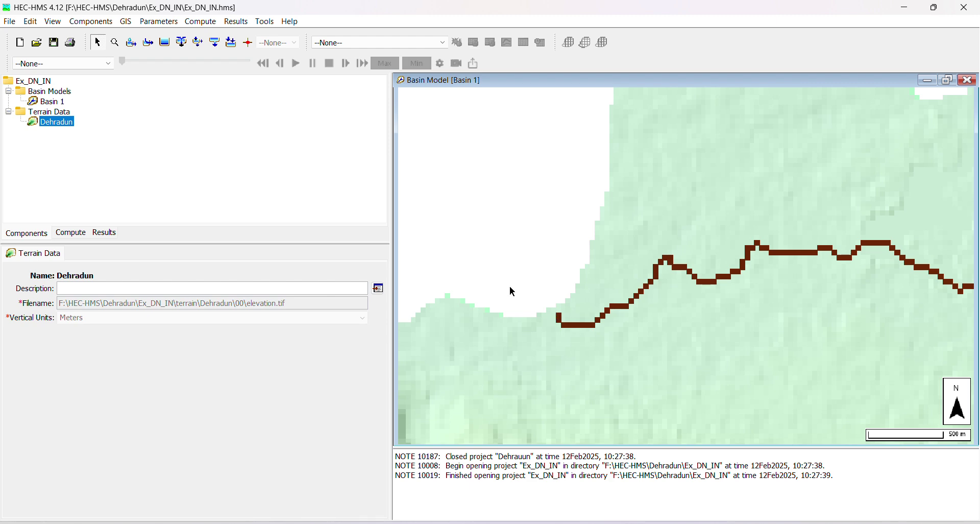
{"action": "left_click", "coordinate": [248, 42]}
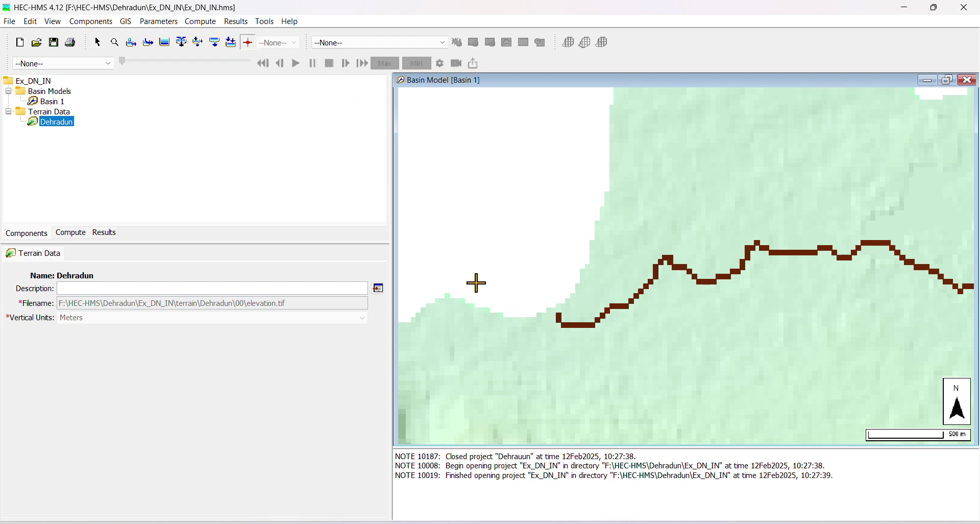
{"action": "left_click", "coordinate": [560, 316]}
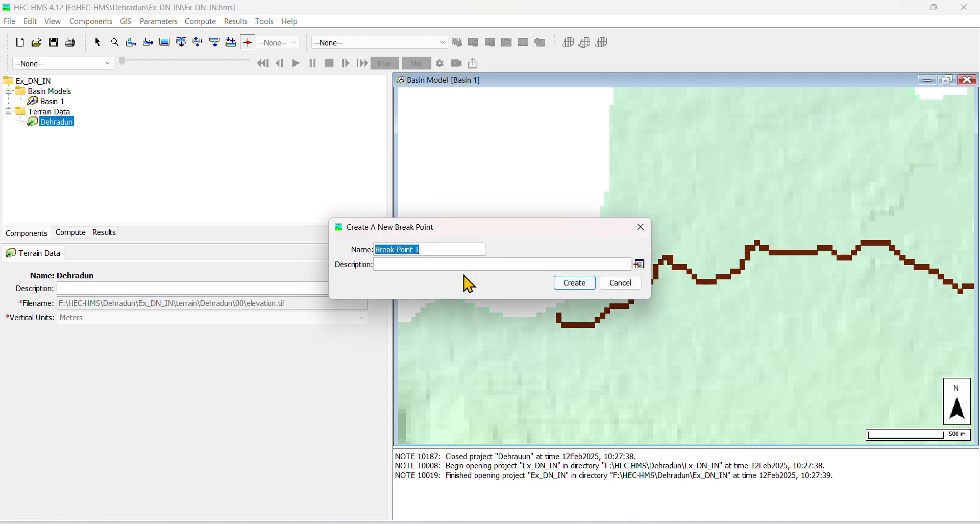
{"action": "type", "text": "O-2"}
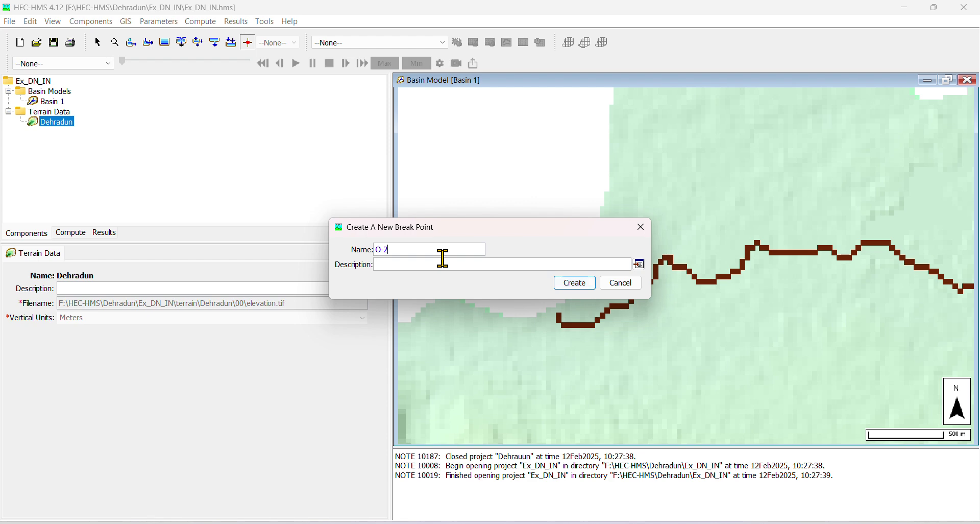
{"action": "left_click", "coordinate": [575, 282]}
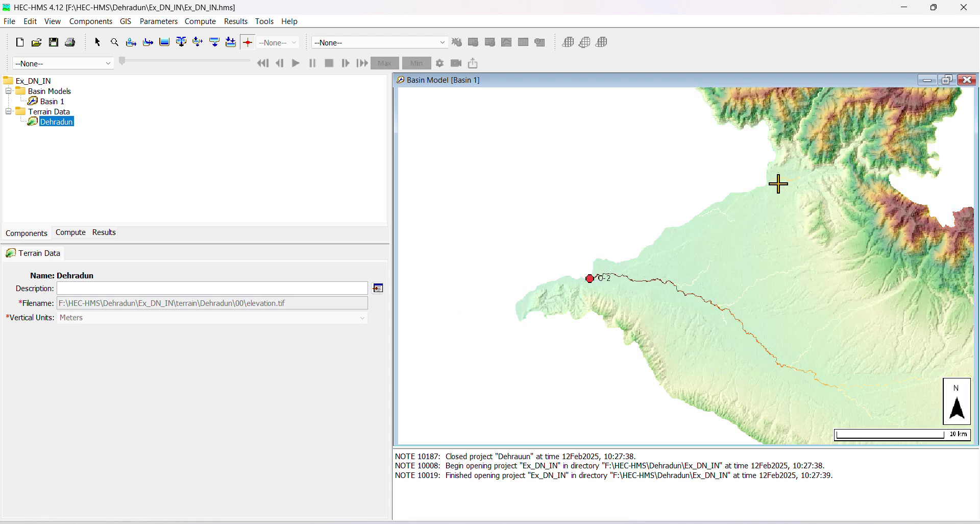
Create break point O-3 at the stream outlet on the northwestern boundary, just below the northern hills.
{"action": "scroll", "coordinate": [778, 184], "scroll_direction": "up", "scroll_amount": 10}
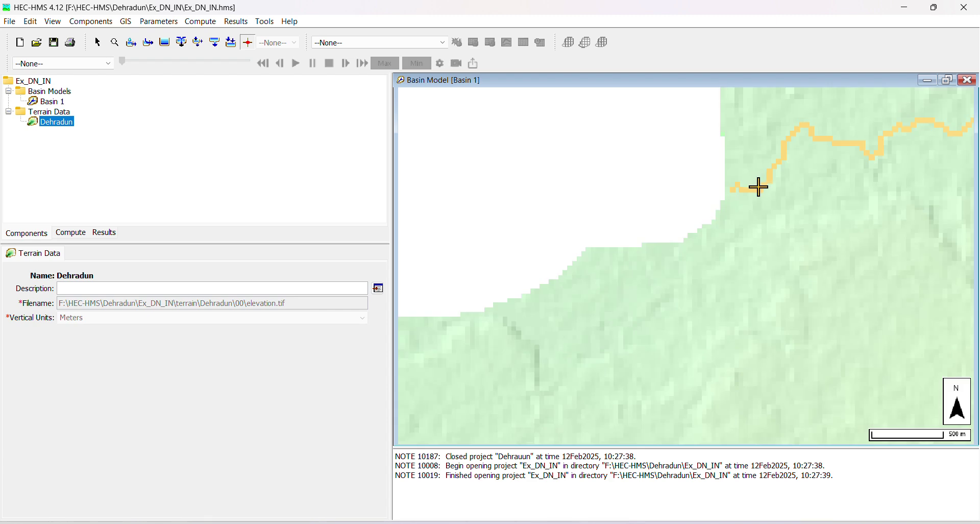
{"action": "scroll", "coordinate": [733, 189], "scroll_direction": "up", "scroll_amount": 3}
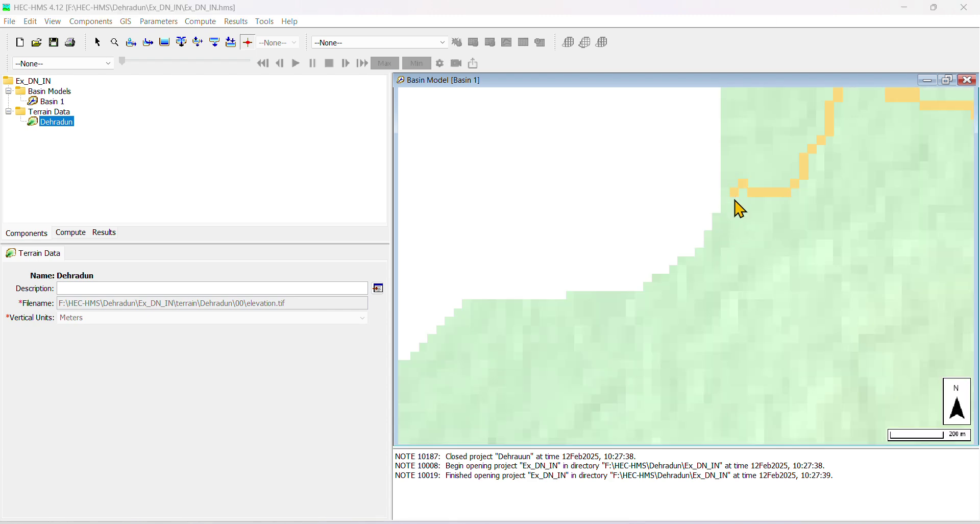
{"action": "left_click", "coordinate": [735, 194]}
{"action": "type", "text": "O"}
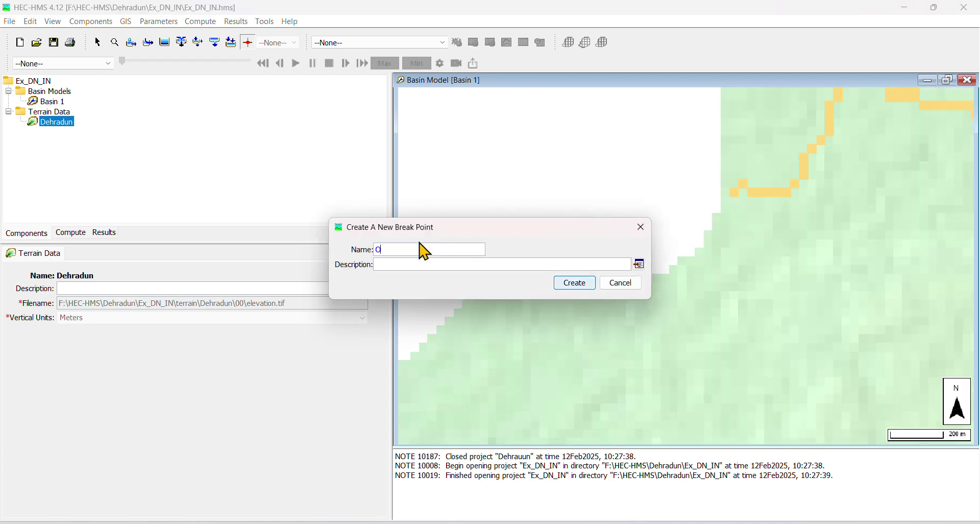
{"action": "type", "text": "-3"}
{"action": "left_click", "coordinate": [577, 284]}
Create break point O-4 at the small stream's outlet on the northwestern boundary between O-2 and O-3.
{"action": "scroll", "coordinate": [651, 264], "scroll_direction": "down", "scroll_amount": 5}
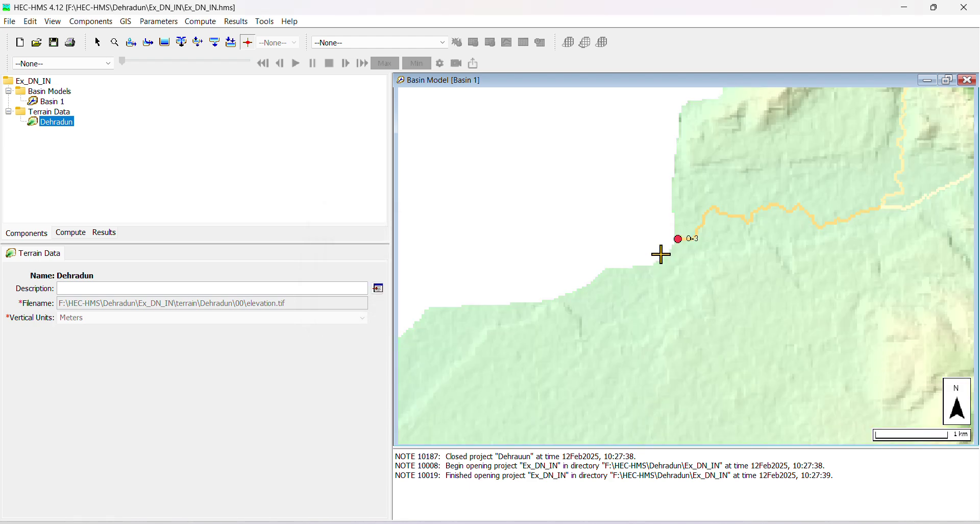
{"action": "scroll", "coordinate": [660, 262], "scroll_direction": "down", "scroll_amount": 3}
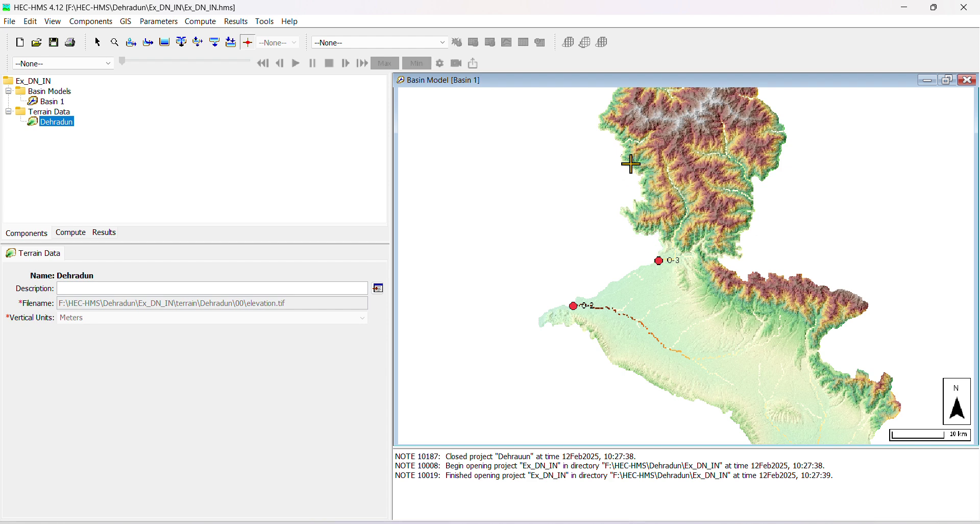
{"action": "scroll", "coordinate": [623, 278], "scroll_direction": "up", "scroll_amount": 3}
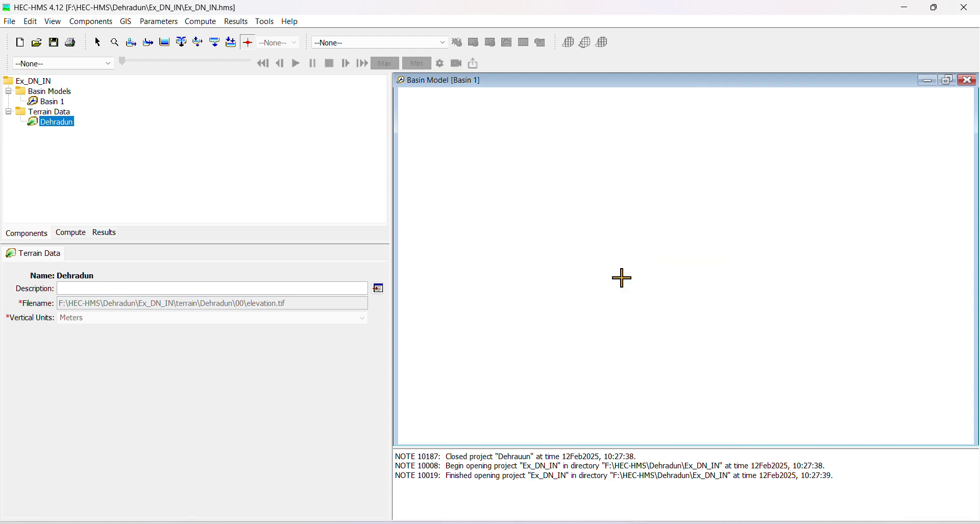
{"action": "scroll", "coordinate": [632, 278], "scroll_direction": "up", "scroll_amount": 3}
{"action": "scroll", "coordinate": [633, 280], "scroll_direction": "up", "scroll_amount": 3}
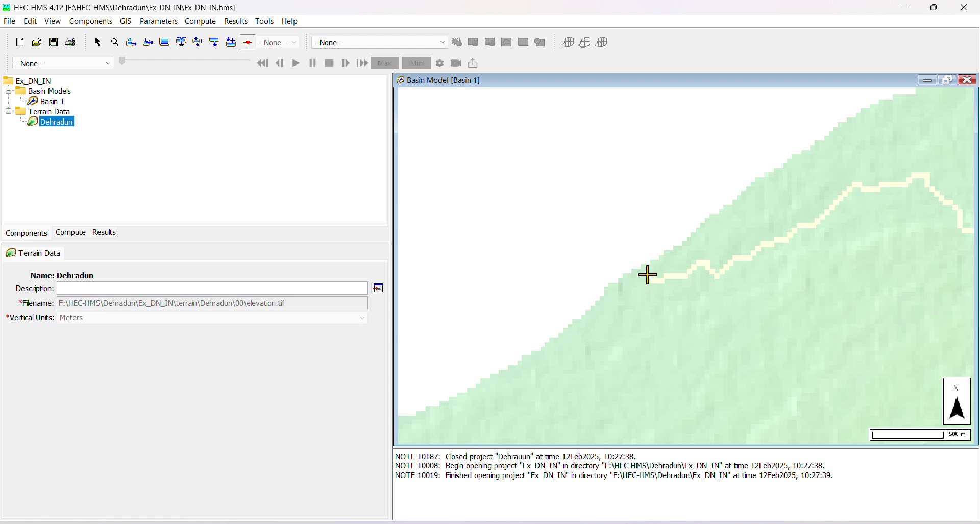
{"action": "left_click", "coordinate": [649, 275]}
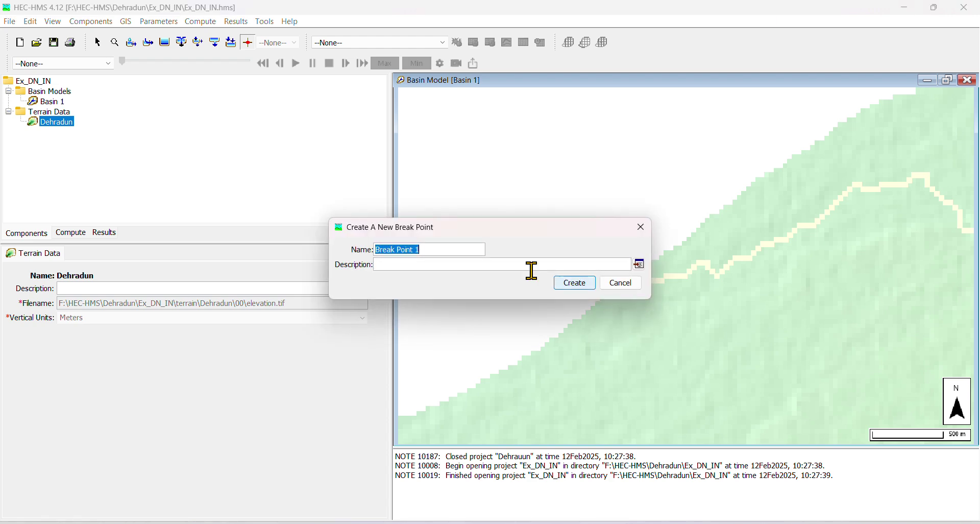
{"action": "type", "text": "O-4"}
{"action": "left_click", "coordinate": [574, 283]}
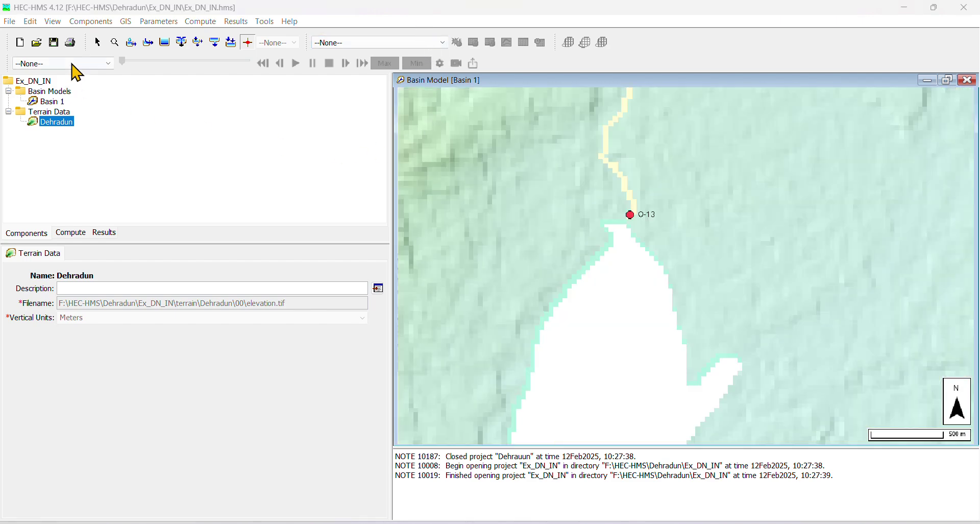
Delineate the elements of Basin 1 using subbasin prefix SB, reach prefix R, inserted junctions and junction prefix J.
{"action": "left_click", "coordinate": [127, 22]}
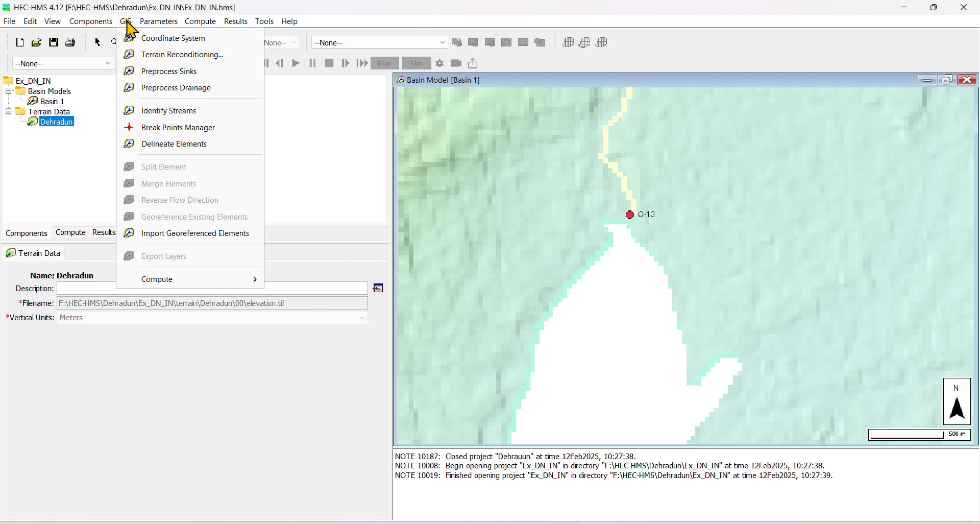
{"action": "left_click", "coordinate": [187, 145]}
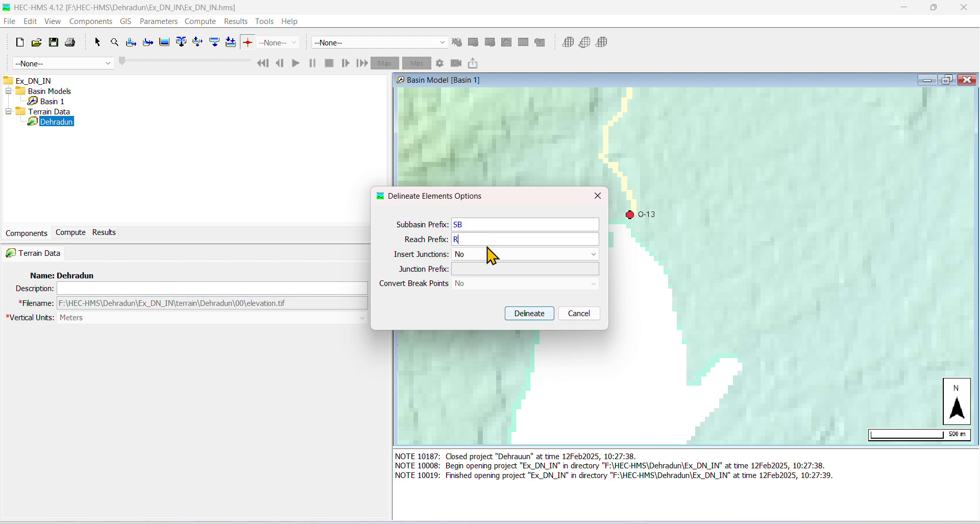
{"action": "left_click", "coordinate": [488, 255]}
{"action": "left_click", "coordinate": [486, 273]}
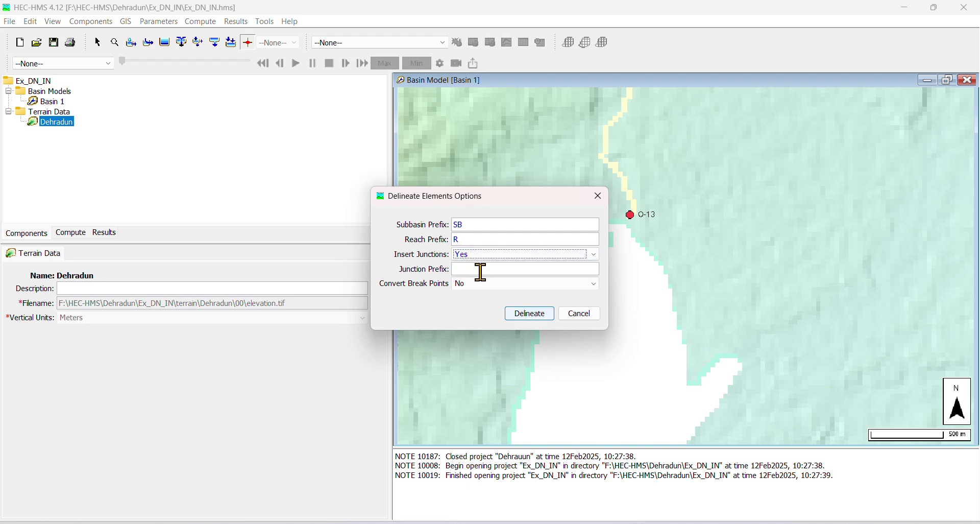
{"action": "left_click", "coordinate": [482, 270]}
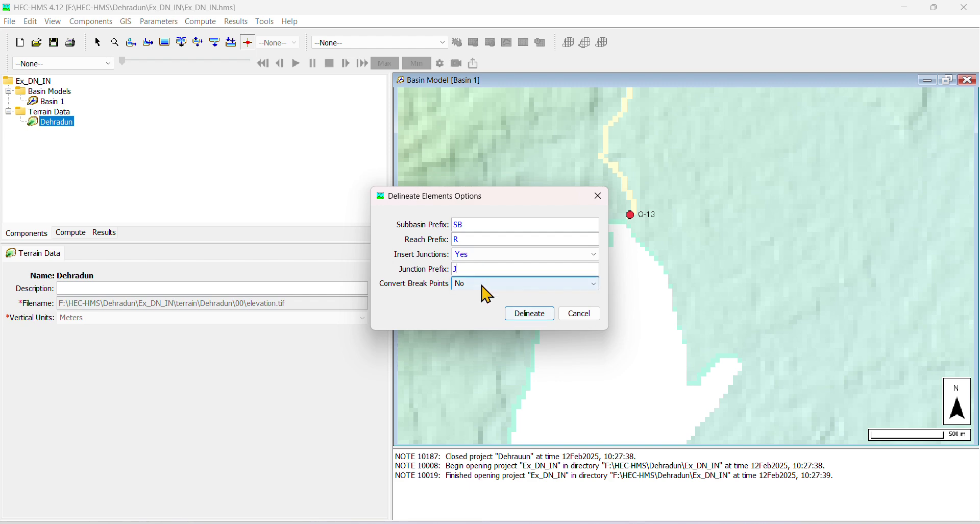
{"action": "left_click", "coordinate": [486, 286]}
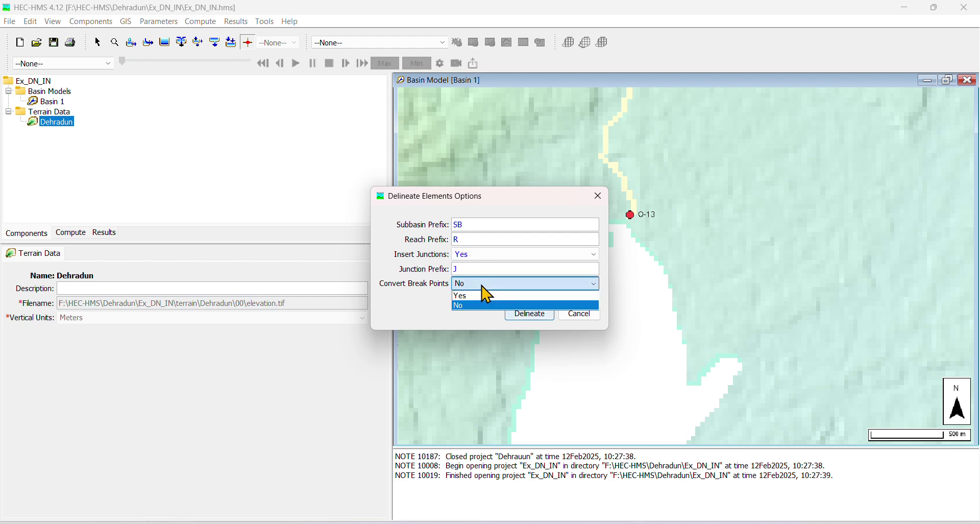
{"action": "left_click", "coordinate": [427, 301]}
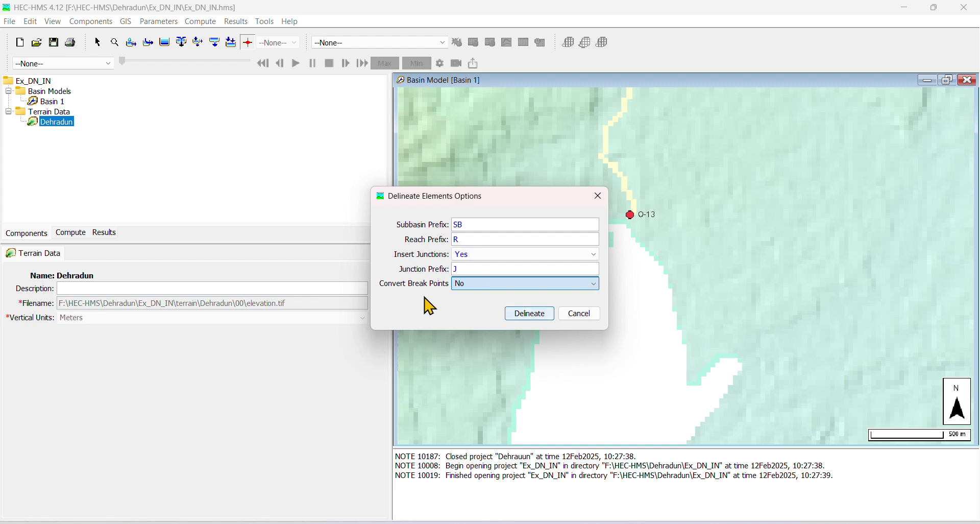
{"action": "left_click", "coordinate": [483, 286]}
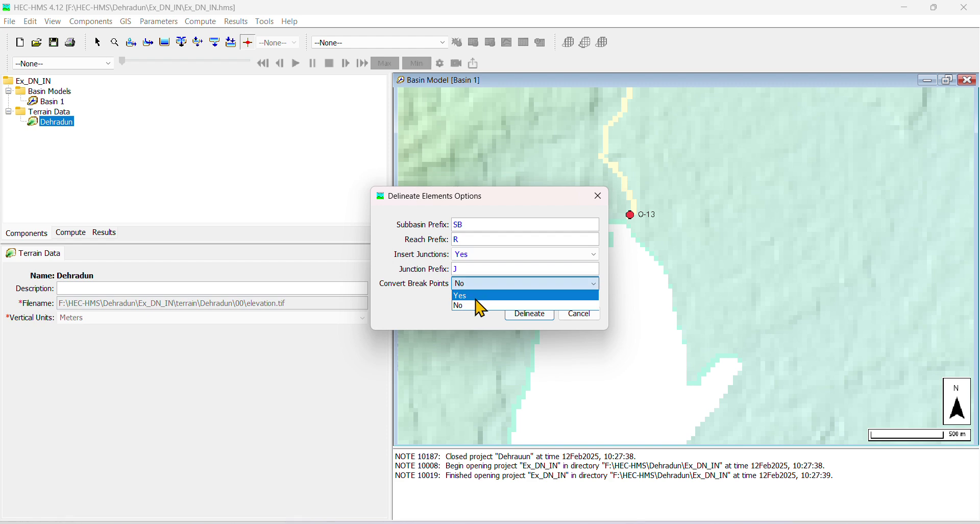
{"action": "left_click", "coordinate": [477, 301]}
{"action": "left_click", "coordinate": [522, 313]}
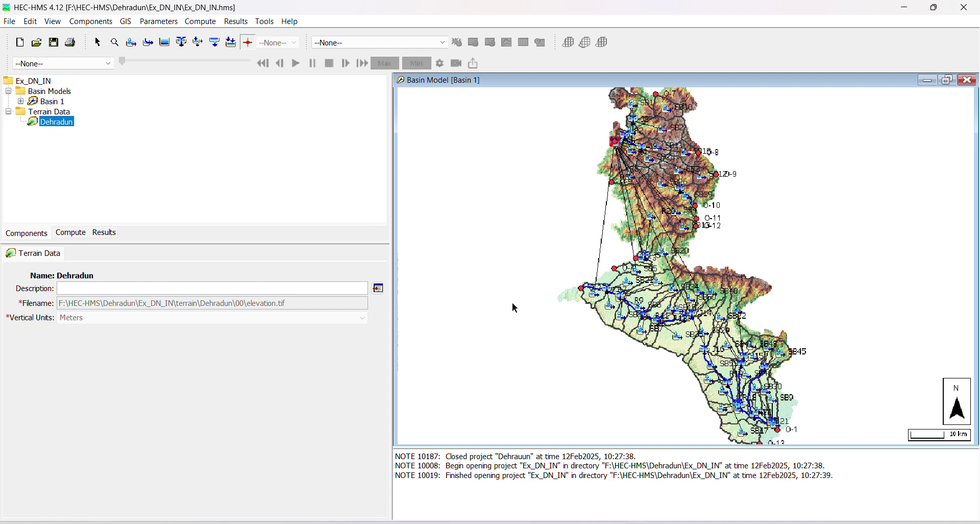
Examine the delineated subbasins, reaches and junctions, especially around the southeastern outlets O-1 and O-13.
{"action": "scroll", "coordinate": [703, 274], "scroll_direction": "up", "scroll_amount": 1}
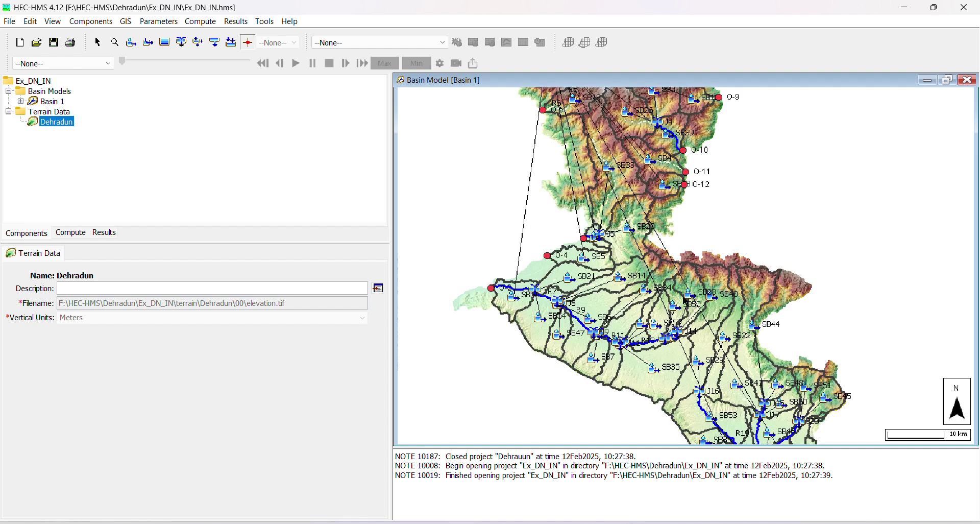
{"action": "left_click_drag", "start_coordinate": [881, 295], "coordinate": [813, 204]}
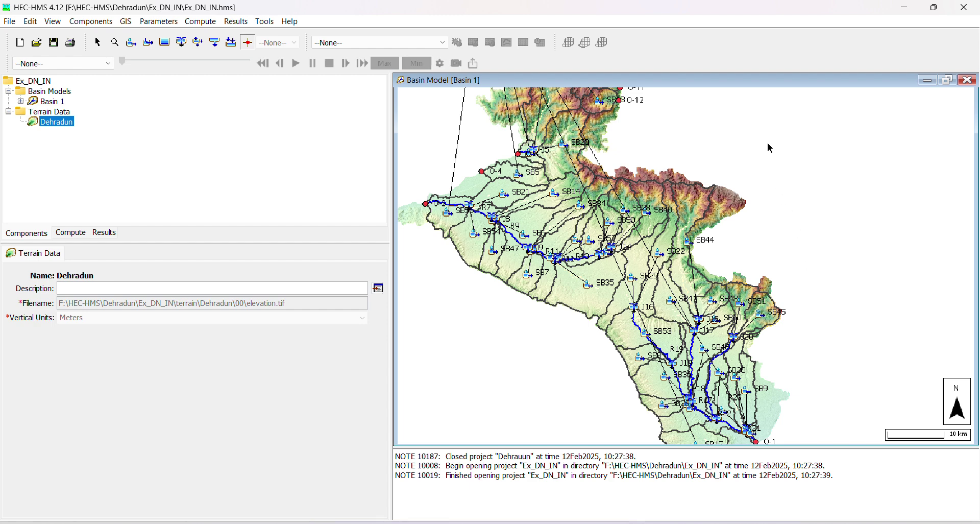
{"action": "scroll", "coordinate": [764, 313], "scroll_direction": "up", "scroll_amount": 2}
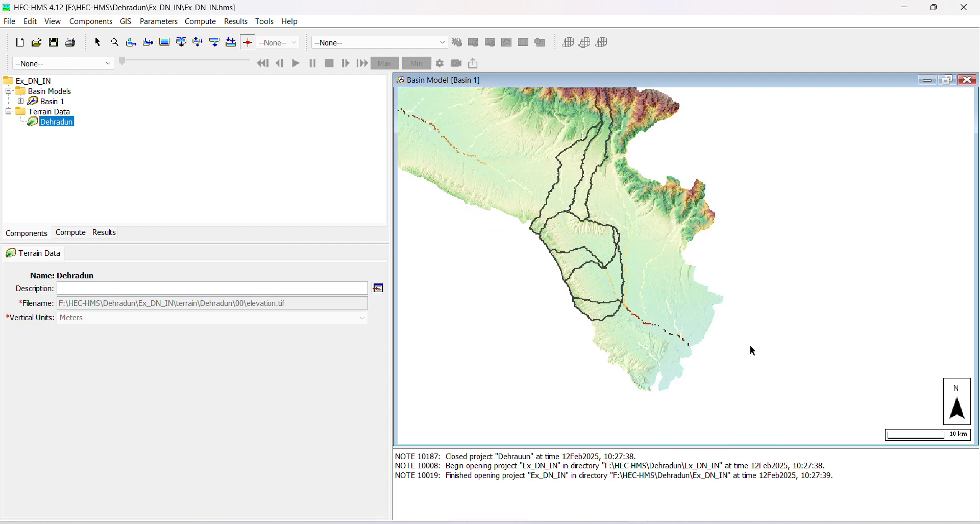
{"action": "scroll", "coordinate": [704, 353], "scroll_direction": "up", "scroll_amount": 2}
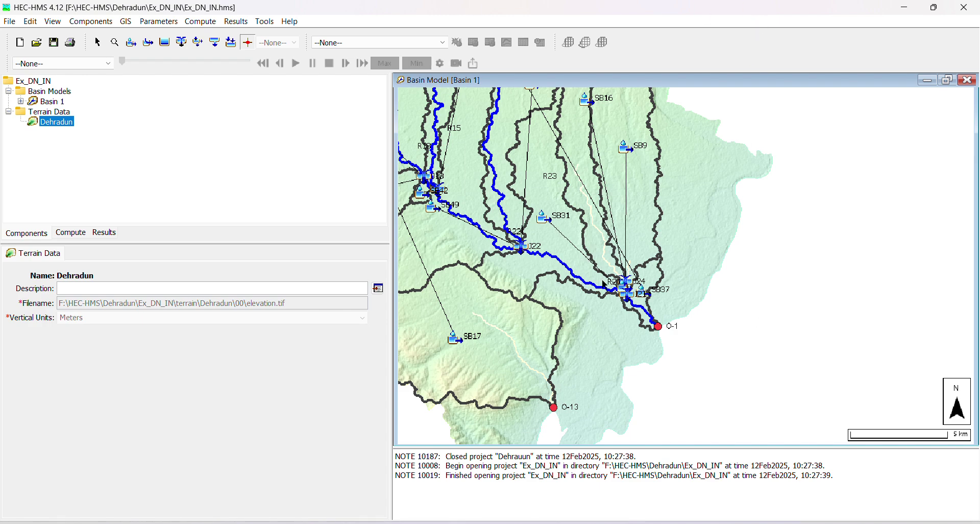
{"action": "left_click_drag", "start_coordinate": [606, 365], "coordinate": [647, 261]}
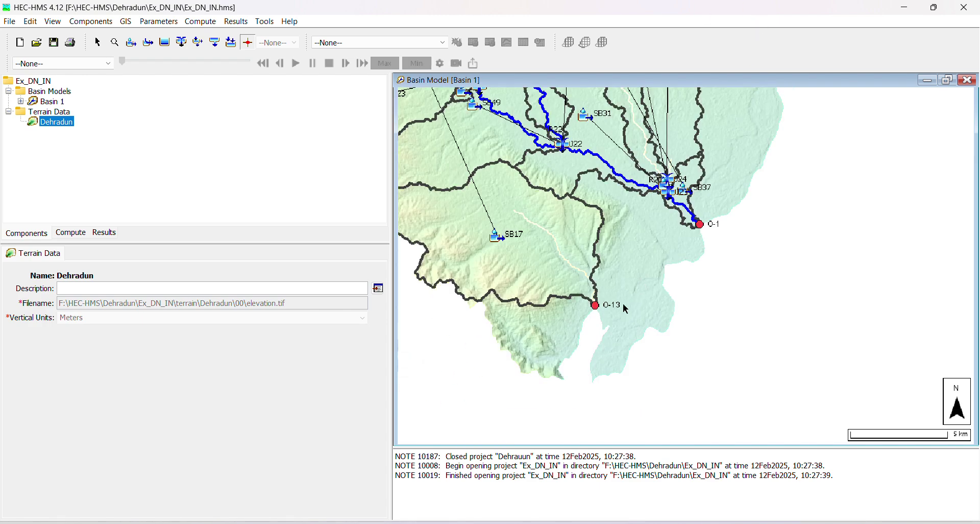
{"action": "scroll", "coordinate": [623, 305], "scroll_direction": "up", "scroll_amount": 3}
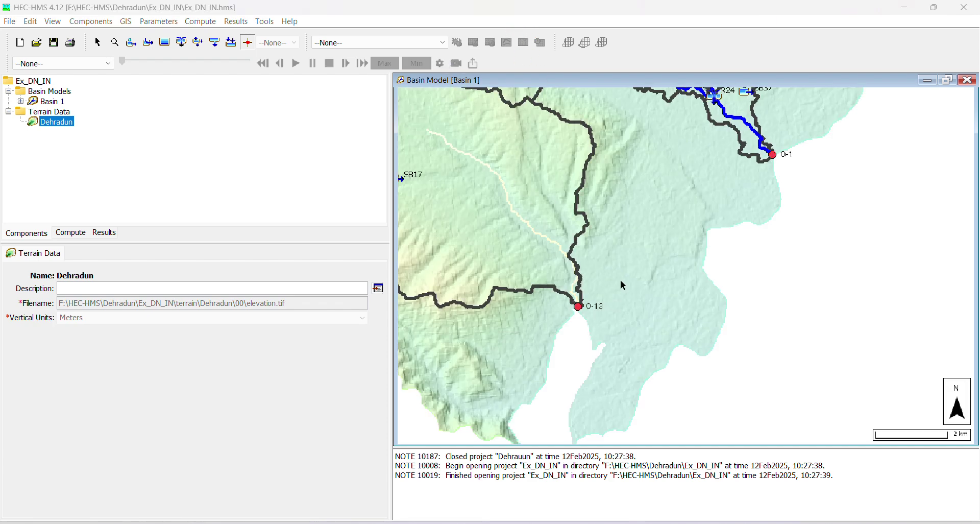
{"action": "left_click_drag", "start_coordinate": [622, 284], "coordinate": [651, 361]}
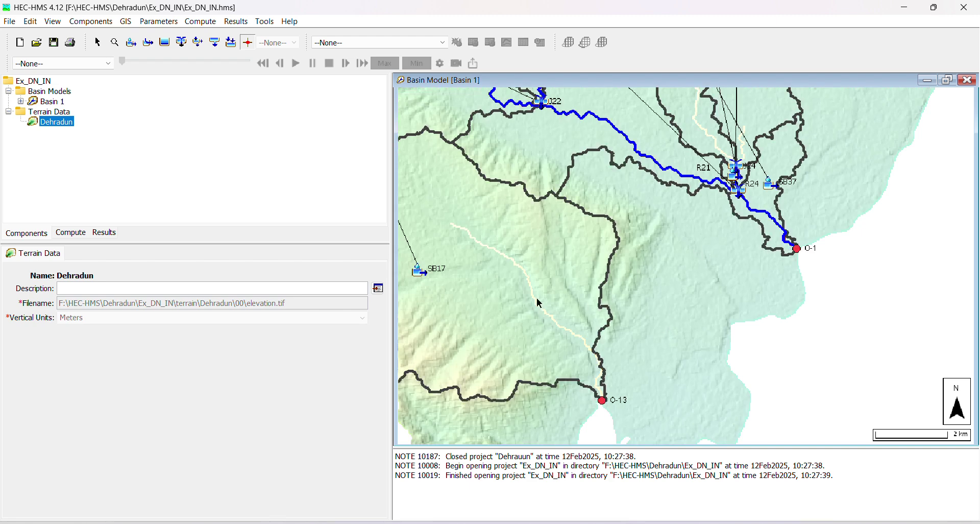
Open the Subbasin Area table for Basin 1 at full size and sort its elements alphabetically.
{"action": "left_click", "coordinate": [126, 22]}
{"action": "mouse_move", "coordinate": [161, 23]}
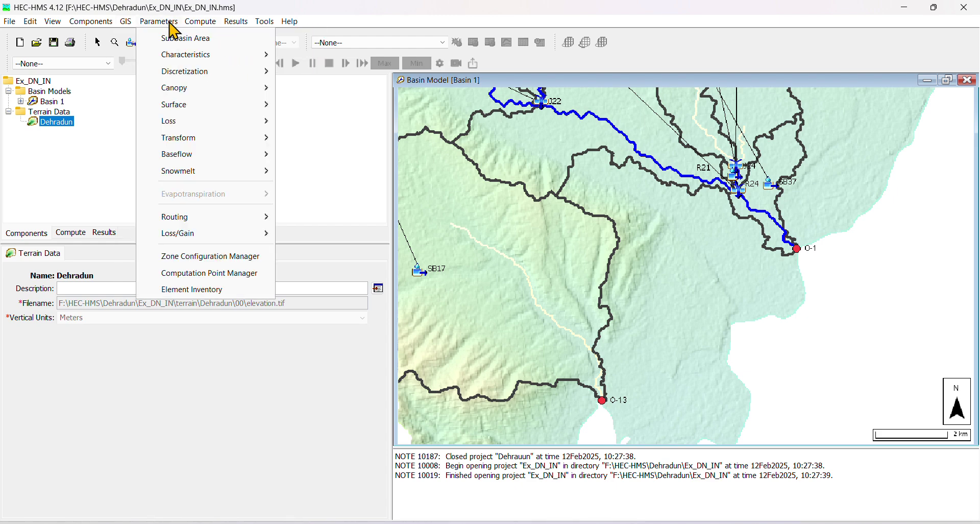
{"action": "left_click", "coordinate": [176, 44]}
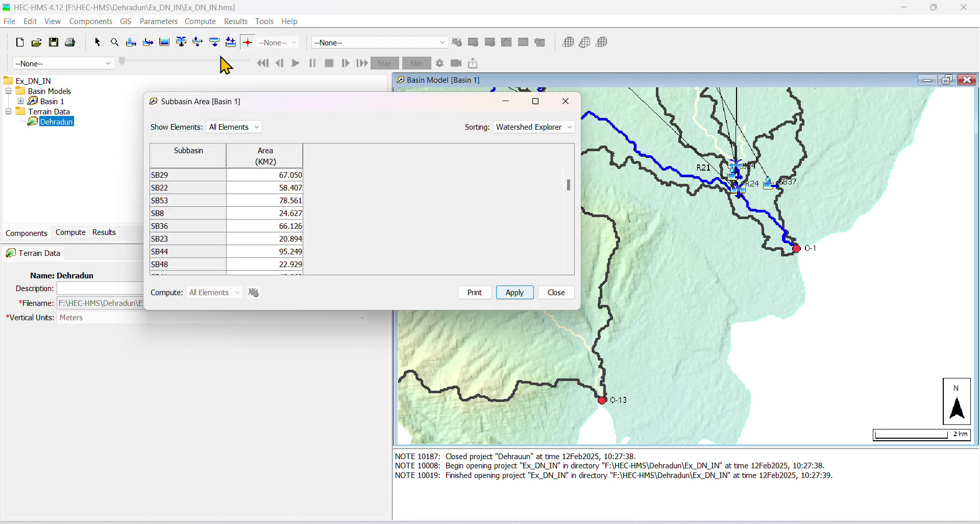
{"action": "left_click", "coordinate": [536, 101]}
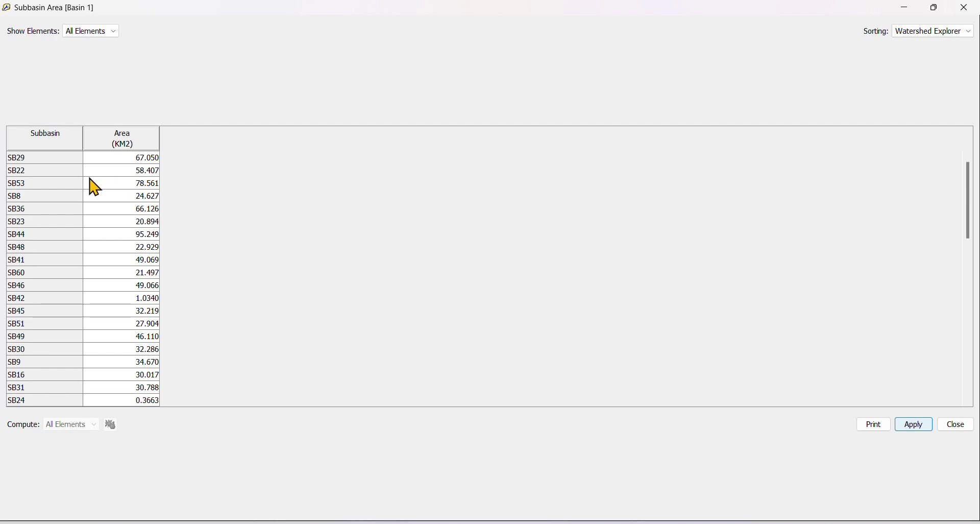
{"action": "scroll", "coordinate": [94, 191], "scroll_direction": "down", "scroll_amount": 15}
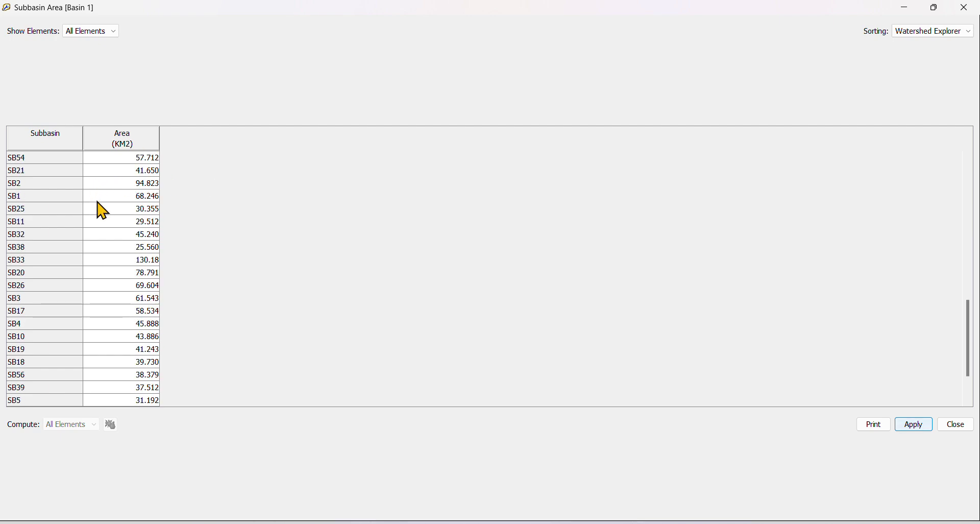
{"action": "left_click", "coordinate": [927, 31]}
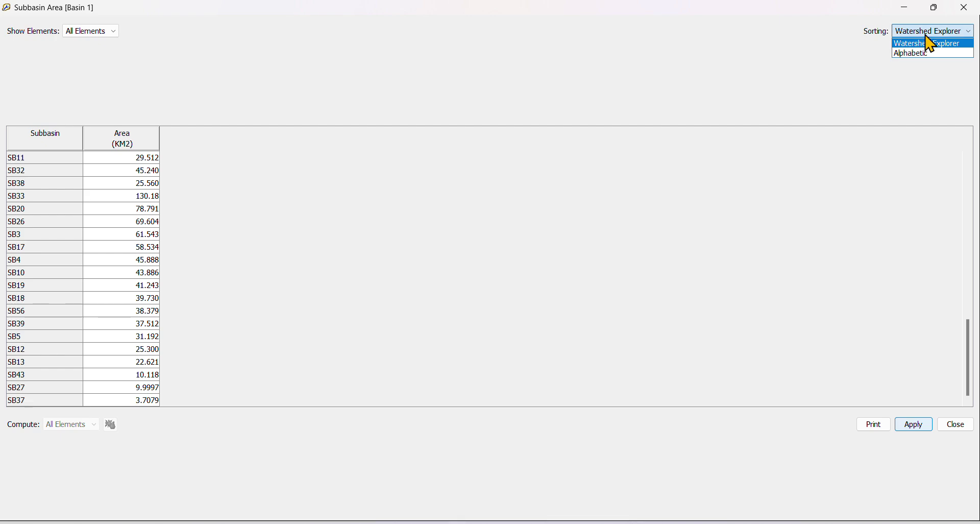
{"action": "left_click", "coordinate": [929, 54]}
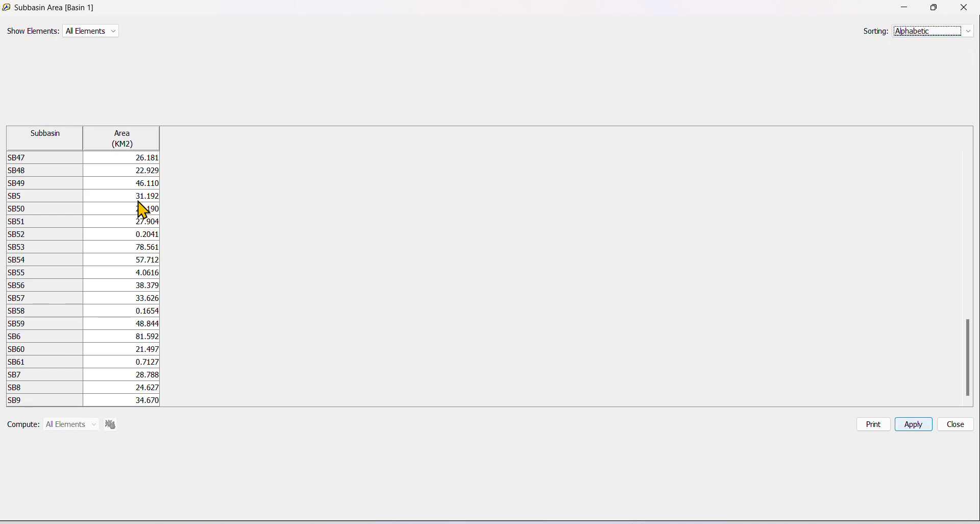
Review the areas of all subbasins in the alphabetically sorted list, including SB61, and close the table.
{"action": "scroll", "coordinate": [128, 208], "scroll_direction": "up", "scroll_amount": 14}
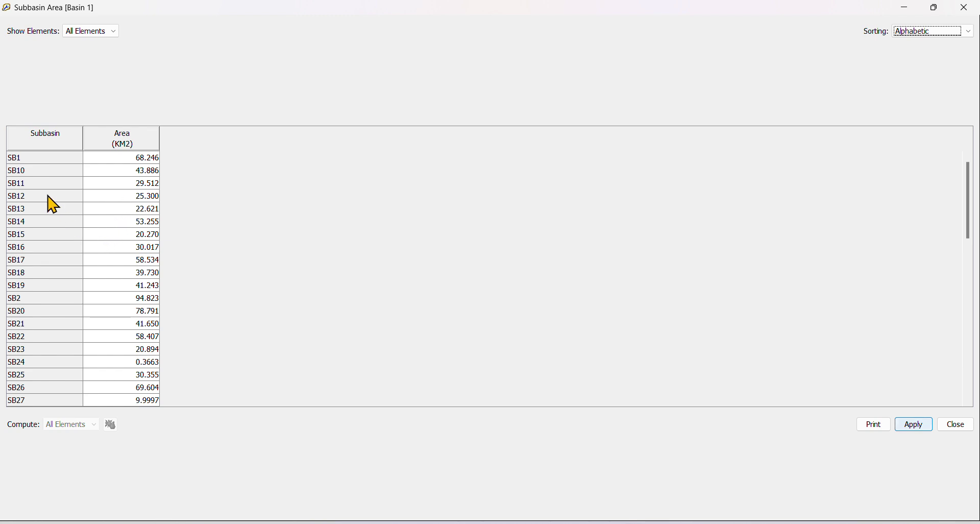
{"action": "scroll", "coordinate": [39, 214], "scroll_direction": "down", "scroll_amount": 14}
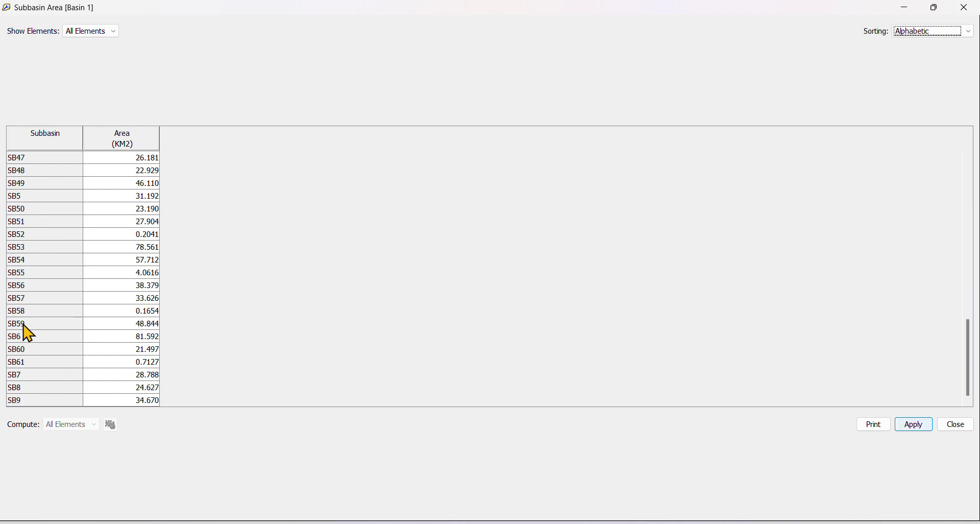
{"action": "left_click", "coordinate": [32, 364]}
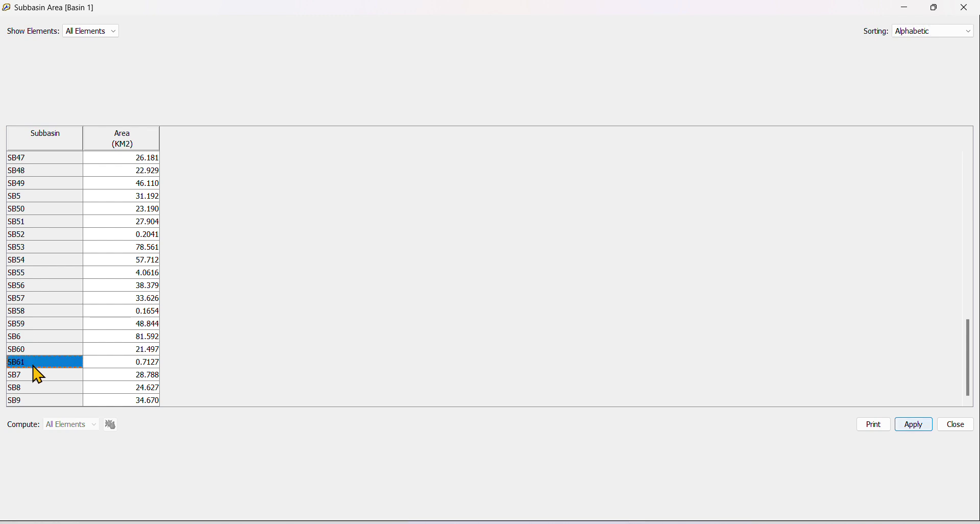
{"action": "scroll", "coordinate": [48, 334], "scroll_direction": "up", "scroll_amount": 15}
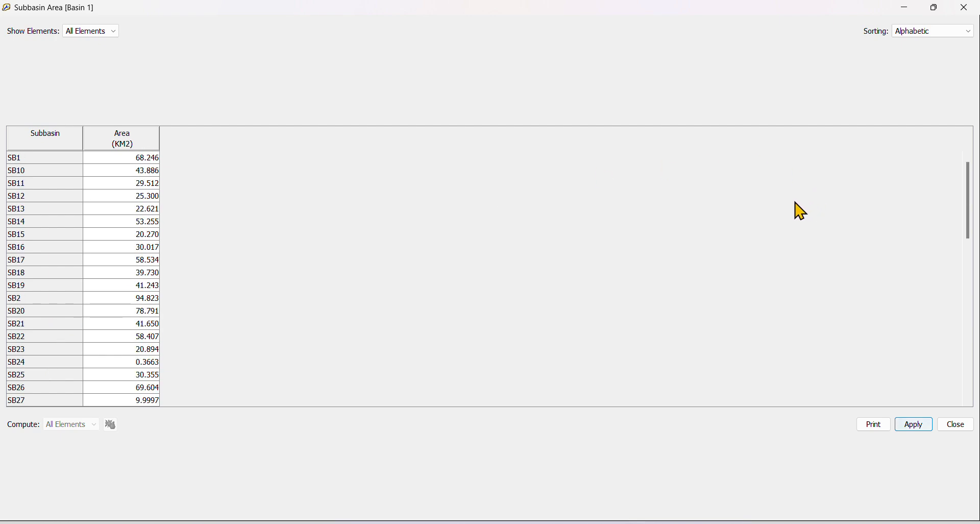
{"action": "left_click", "coordinate": [955, 427]}
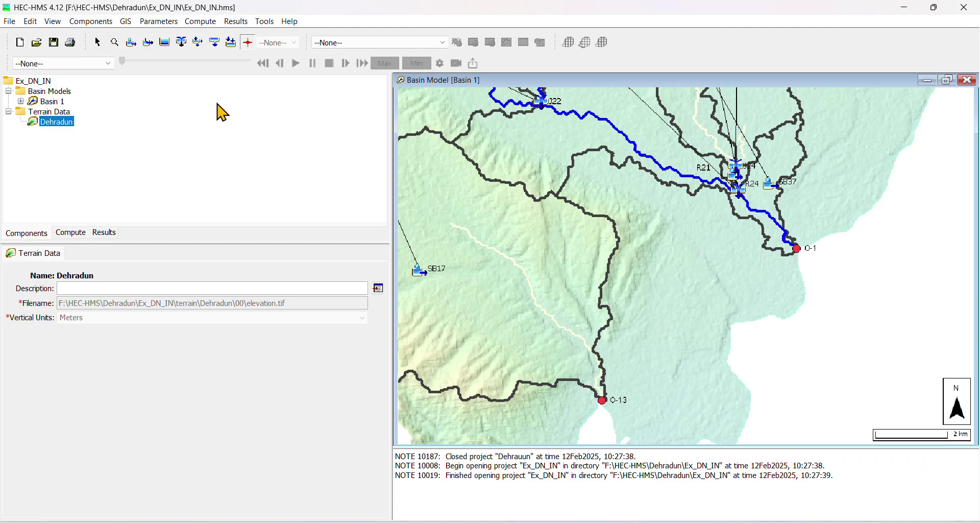
Create a new meteorologic model named Met 1.
{"action": "left_click", "coordinate": [112, 20]}
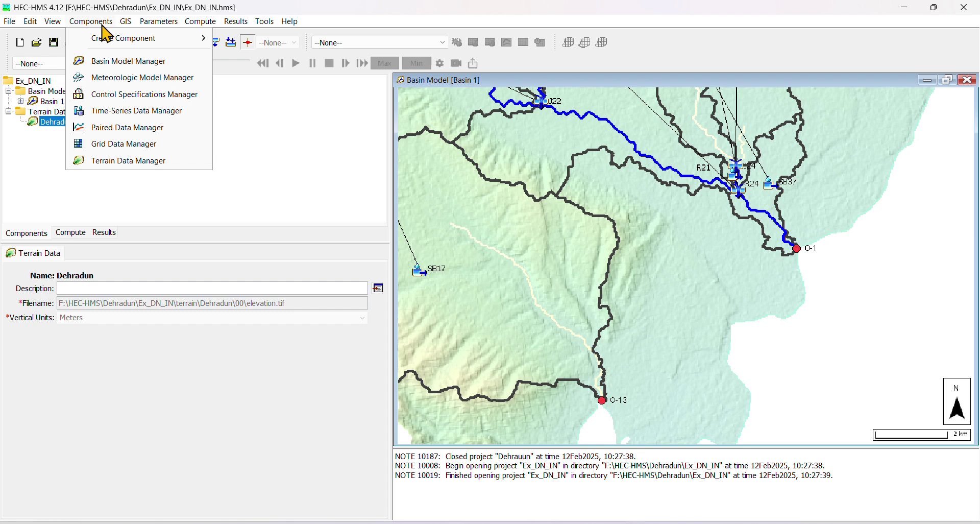
{"action": "left_click", "coordinate": [145, 80]}
{"action": "left_click", "coordinate": [278, 138]}
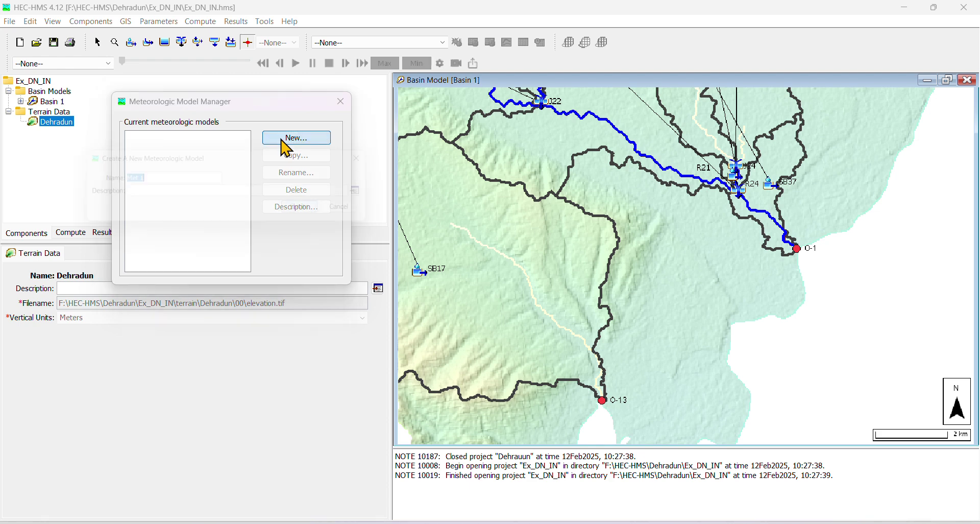
{"action": "left_click", "coordinate": [316, 211]}
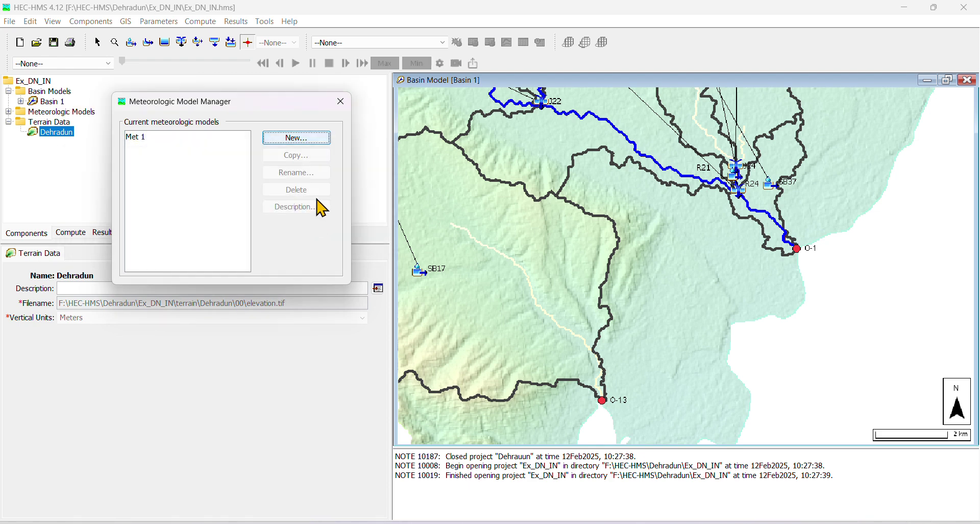
{"action": "left_click", "coordinate": [340, 101]}
Set the precipitation method of meteorologic model Met 1 to Hypothetical Storm.
{"action": "left_click", "coordinate": [8, 111]}
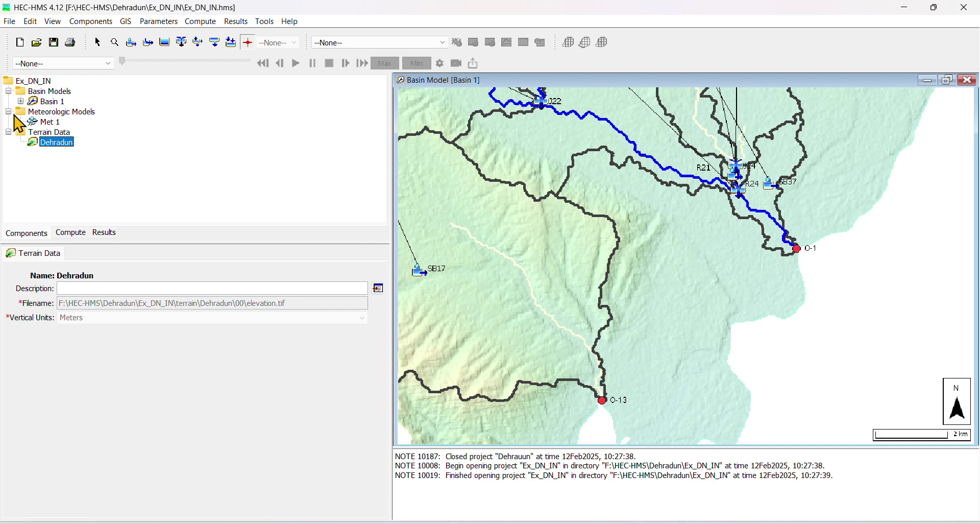
{"action": "double_click", "coordinate": [35, 123]}
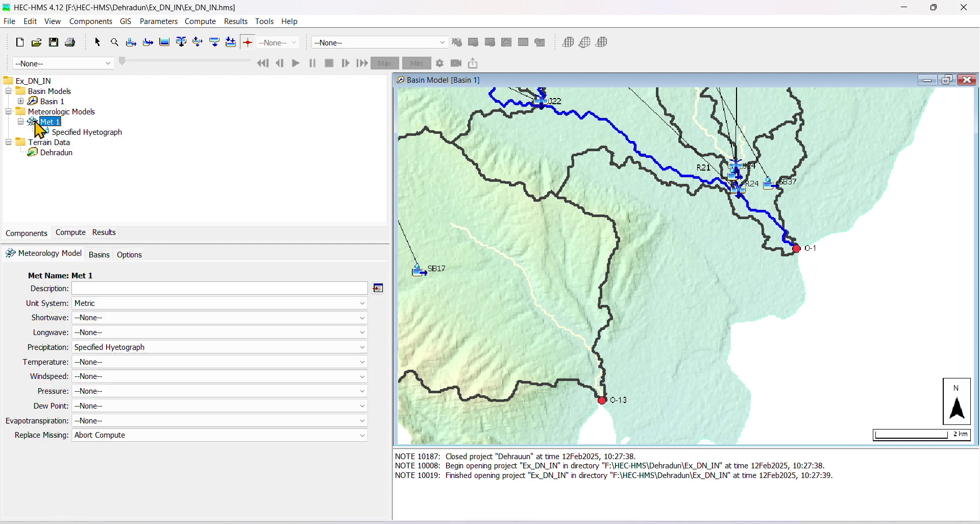
{"action": "left_click", "coordinate": [127, 348]}
{"action": "scroll", "coordinate": [131, 357], "scroll_direction": "up", "scroll_amount": 1}
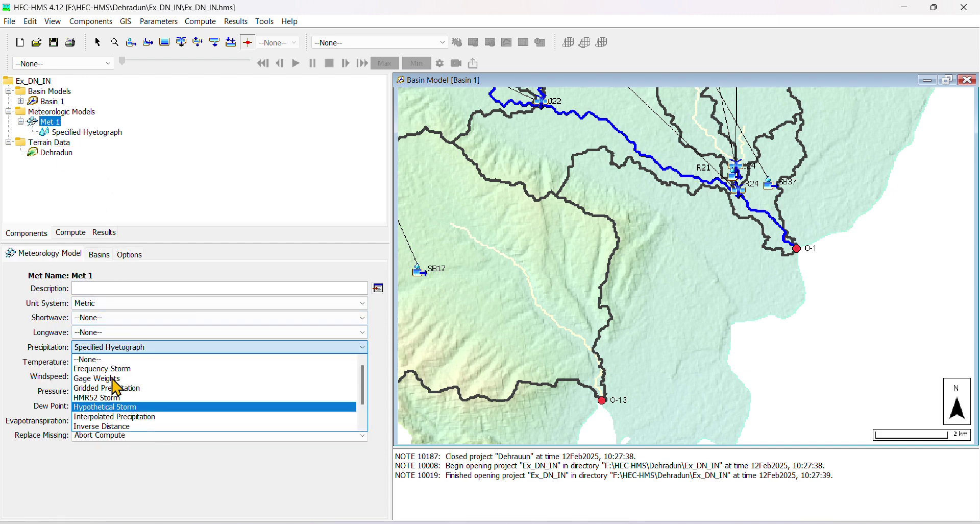
{"action": "left_click", "coordinate": [131, 408]}
{"action": "left_click", "coordinate": [168, 417]}
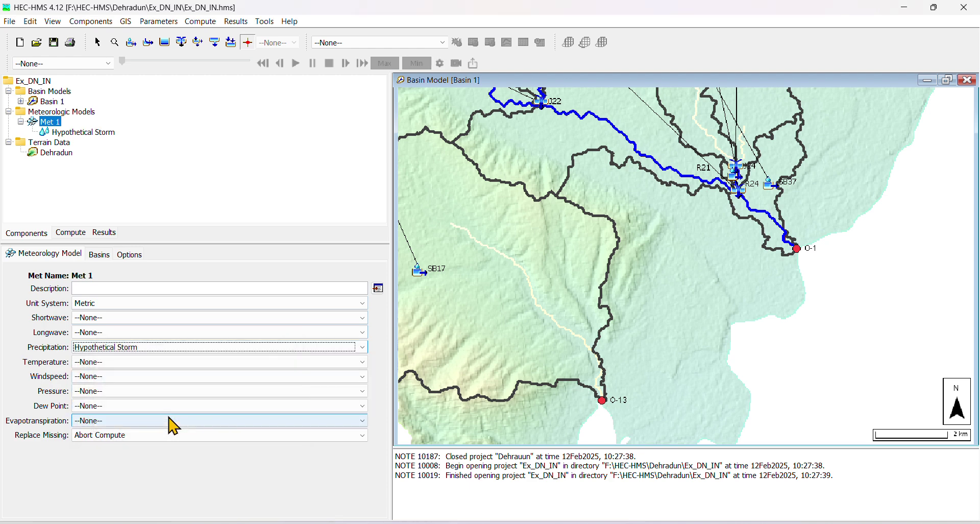
Include the subbasins of Basin 1 in meteorologic model Met 1.
{"action": "left_click", "coordinate": [100, 254]}
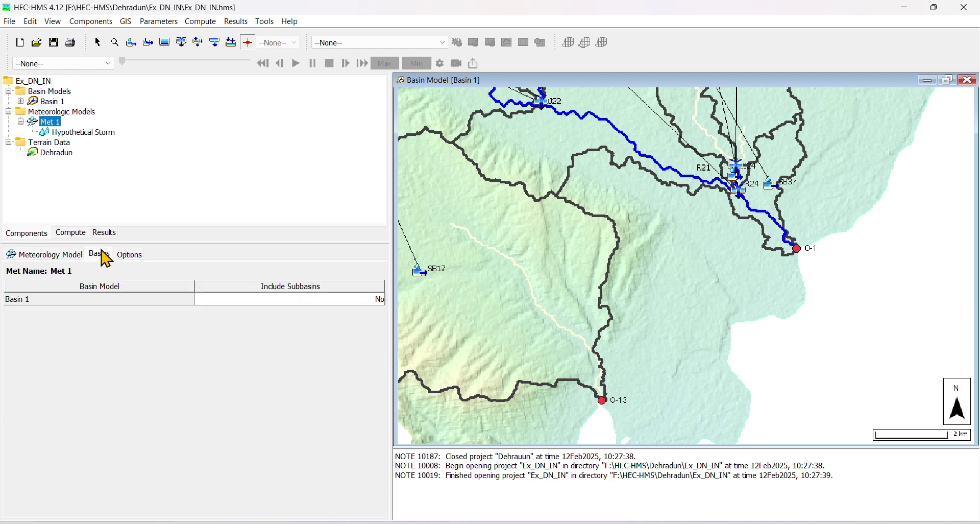
{"action": "left_click", "coordinate": [312, 301]}
{"action": "left_click", "coordinate": [278, 320]}
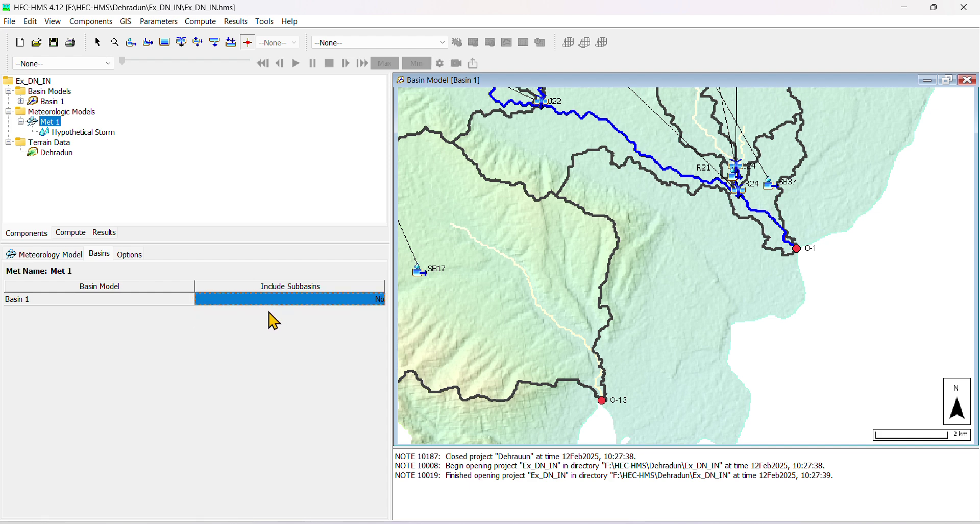
{"action": "left_click", "coordinate": [273, 300]}
{"action": "left_click", "coordinate": [252, 309]}
{"action": "left_click", "coordinate": [74, 255]}
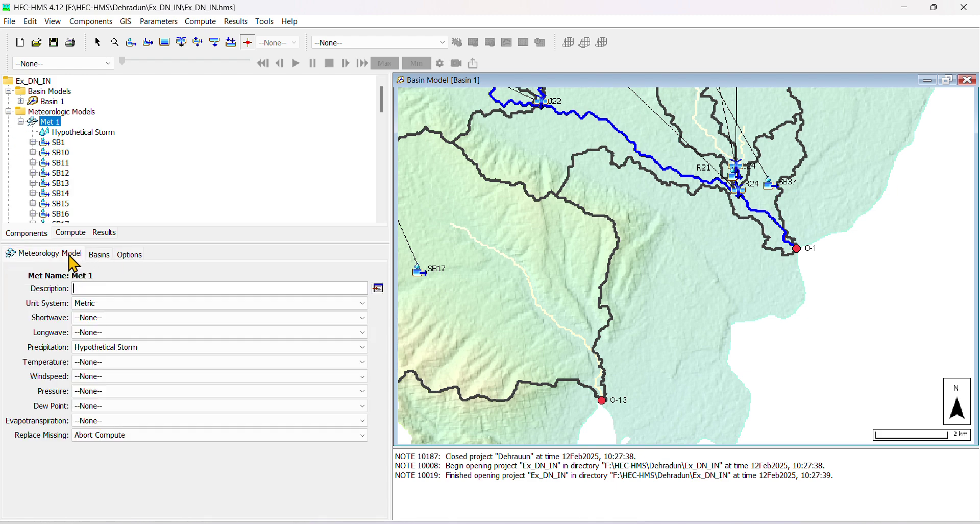
Set the hypothetical storm of Met 1 to method SCS Type 2 with a point depth of 130 mm.
{"action": "left_click", "coordinate": [63, 133]}
{"action": "left_click", "coordinate": [122, 289]}
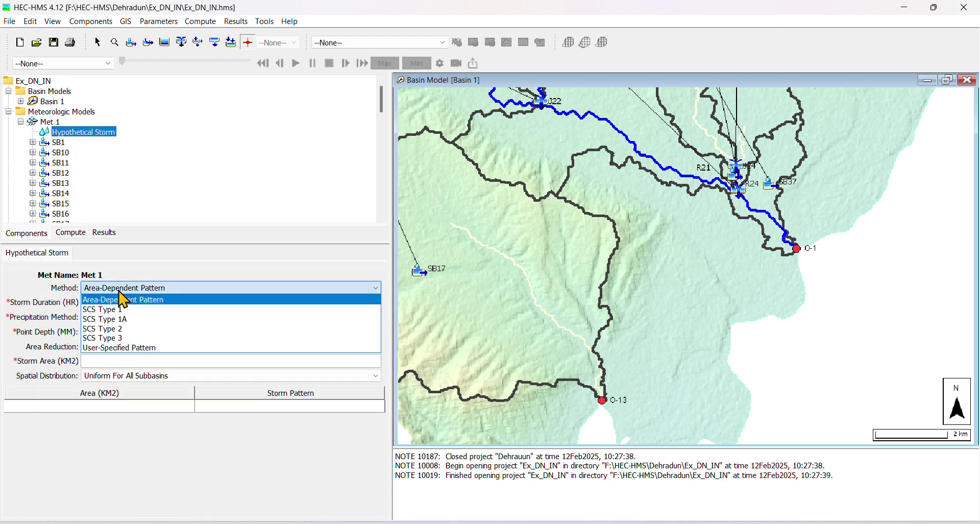
{"action": "left_click", "coordinate": [127, 328]}
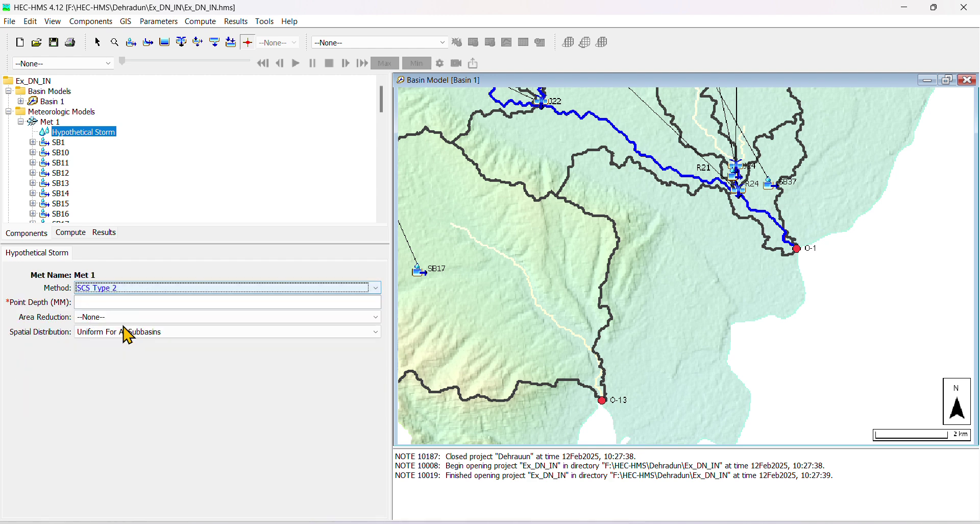
{"action": "left_click", "coordinate": [101, 302]}
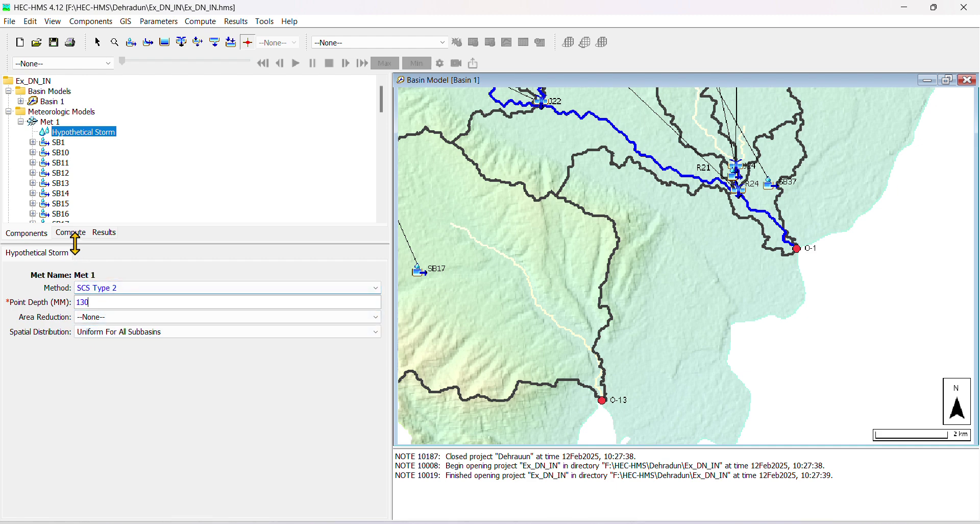
{"action": "left_click", "coordinate": [50, 122]}
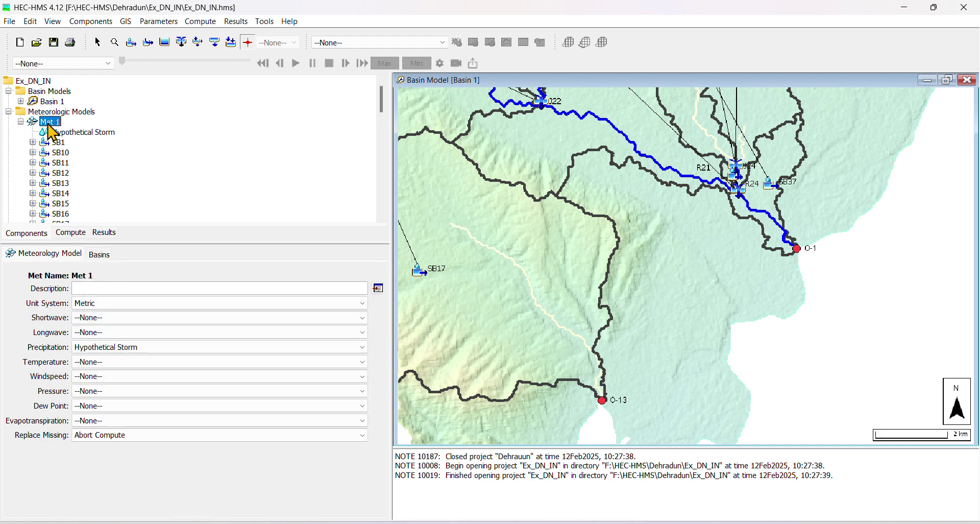
Create new control specifications named Control 1.
{"action": "left_click", "coordinate": [92, 21]}
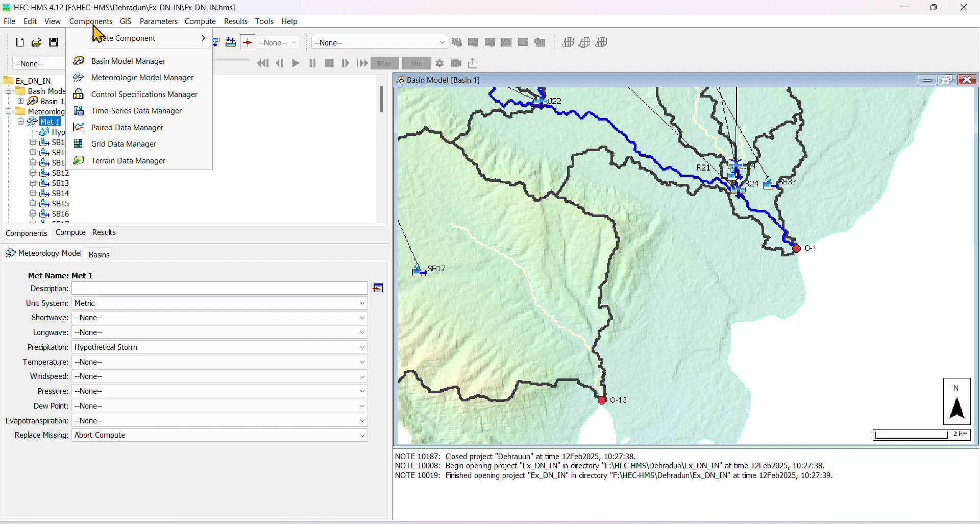
{"action": "left_click", "coordinate": [137, 94]}
{"action": "left_click", "coordinate": [301, 138]}
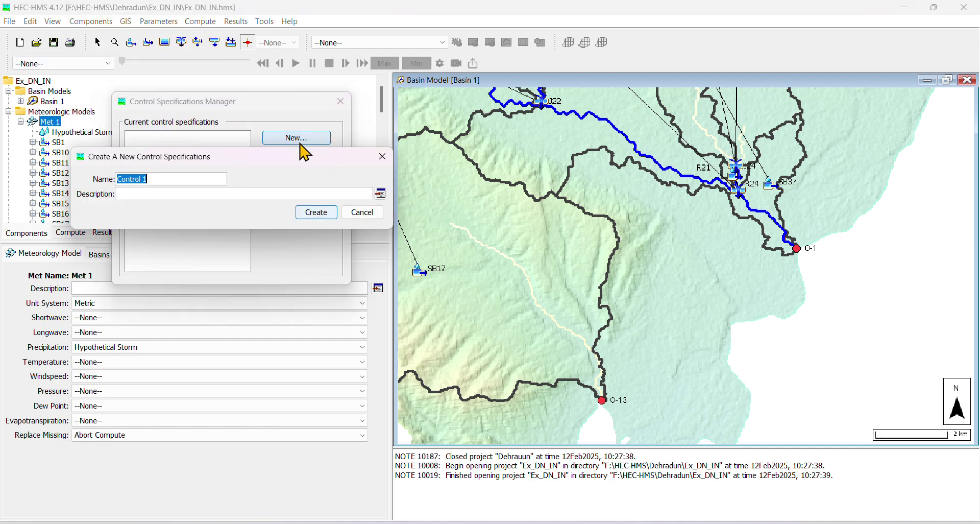
{"action": "left_click", "coordinate": [309, 214]}
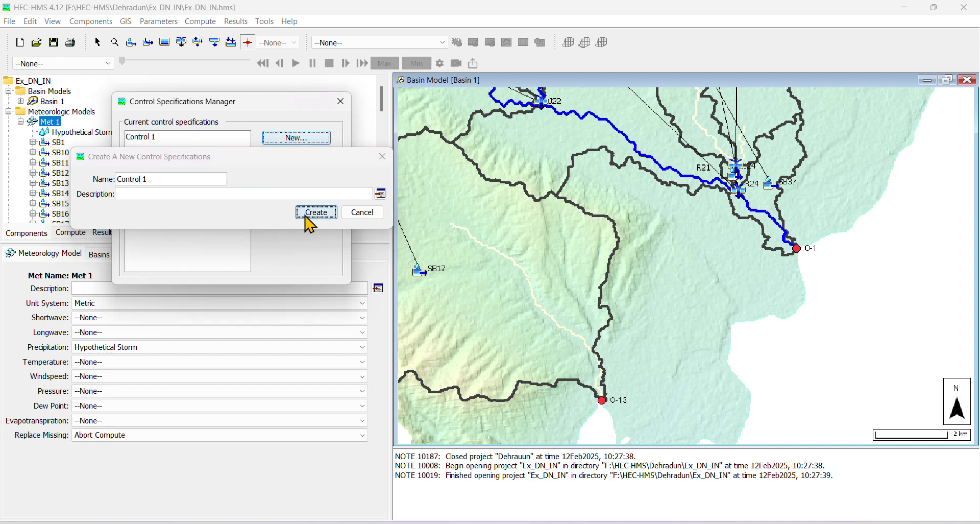
{"action": "left_click", "coordinate": [338, 102]}
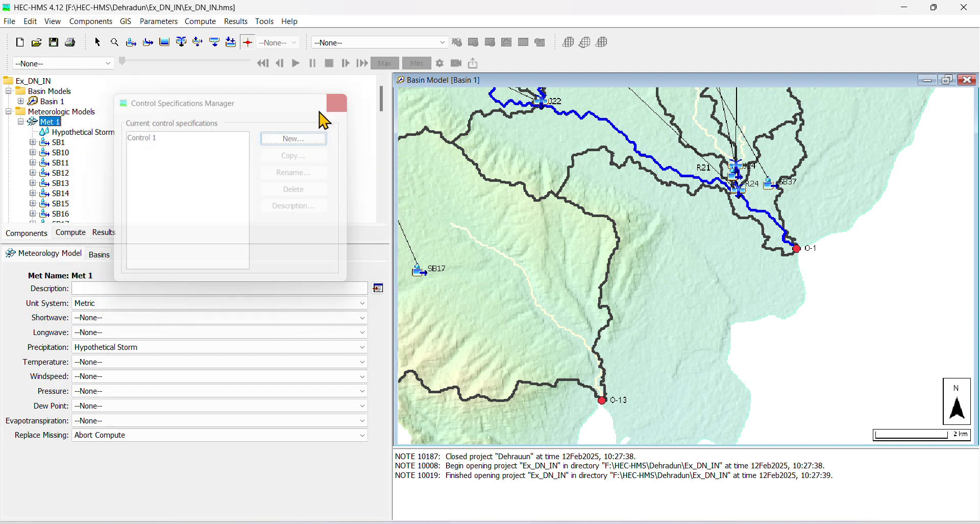
Set the Control 1 simulation window from 20Jul2024 00:00 to 22Jul2024 00:00.
{"action": "left_click", "coordinate": [8, 112]}
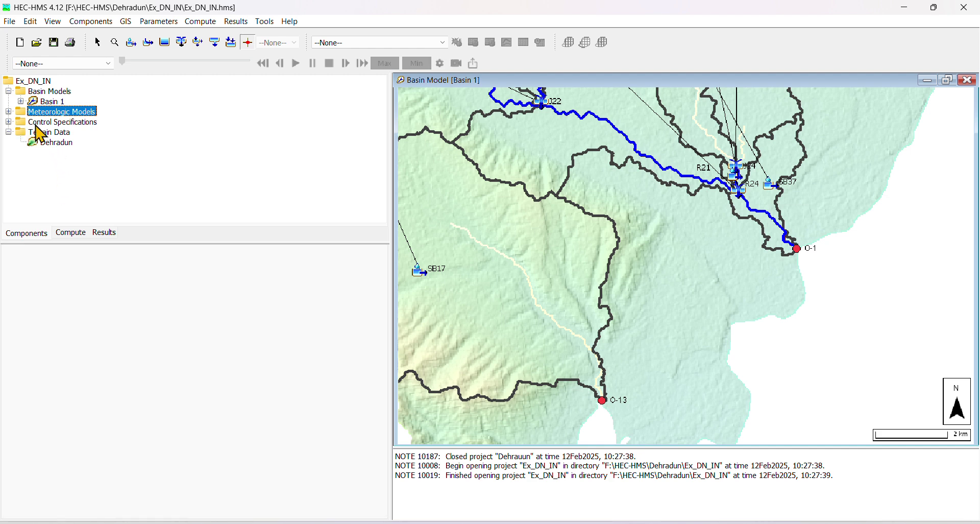
{"action": "left_click", "coordinate": [8, 122]}
{"action": "left_click", "coordinate": [51, 134]}
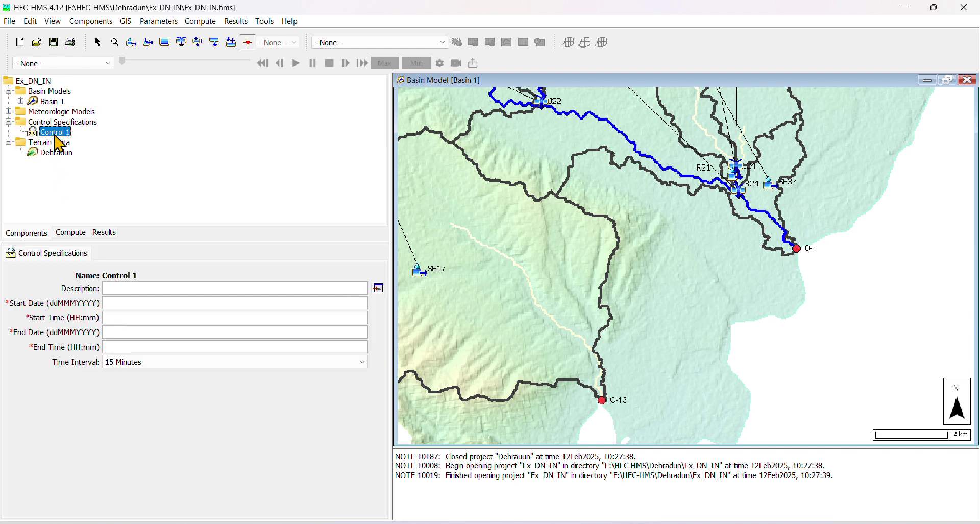
{"action": "left_click", "coordinate": [114, 289]}
{"action": "left_click", "coordinate": [129, 303]}
{"action": "left_click", "coordinate": [134, 328]}
{"action": "left_click", "coordinate": [136, 317]}
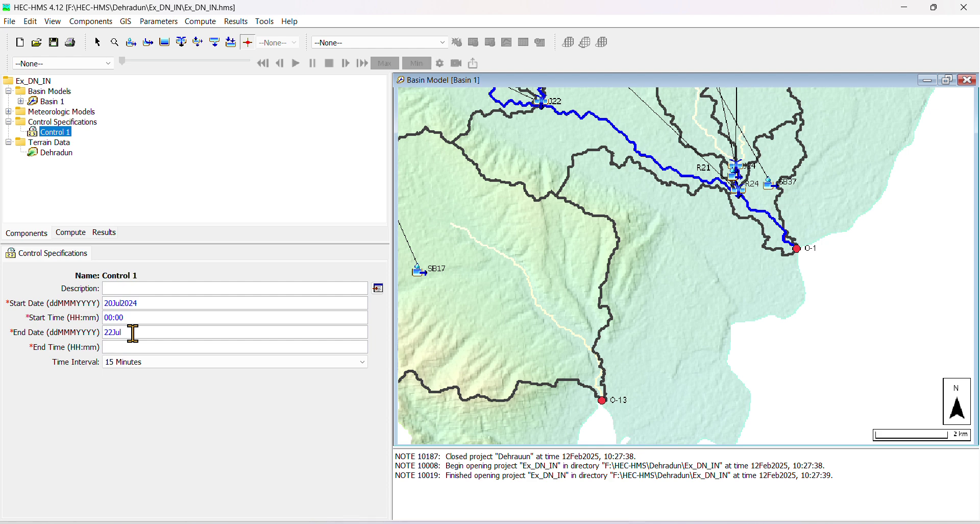
{"action": "left_click", "coordinate": [136, 347]}
Set the time interval of Control 1 to 6 Minutes.
{"action": "left_click", "coordinate": [136, 361]}
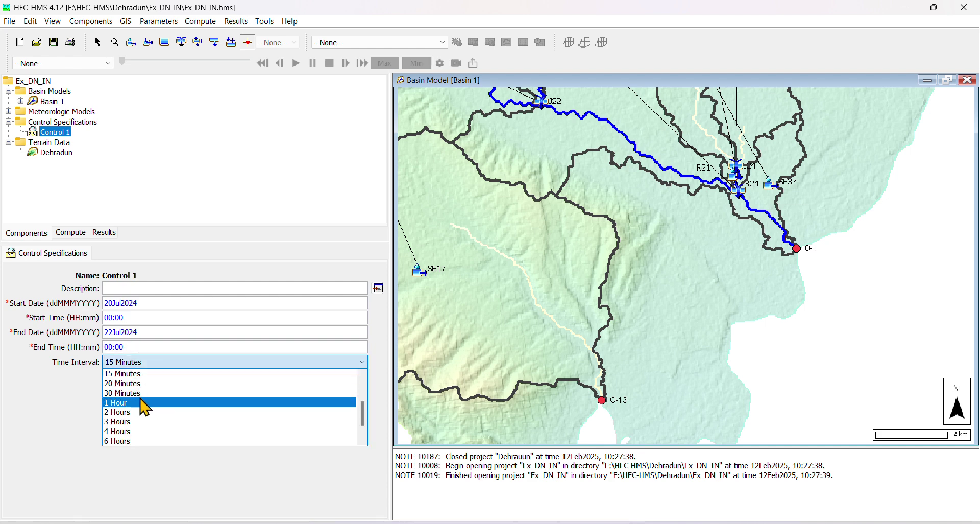
{"action": "scroll", "coordinate": [142, 394], "scroll_direction": "up", "scroll_amount": 2}
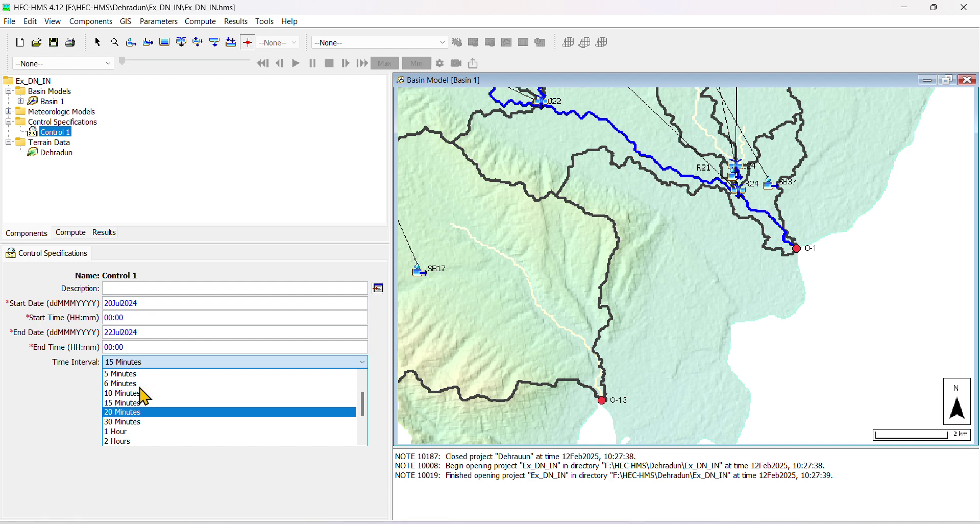
{"action": "scroll", "coordinate": [135, 395], "scroll_direction": "up", "scroll_amount": 1}
{"action": "left_click", "coordinate": [135, 392]}
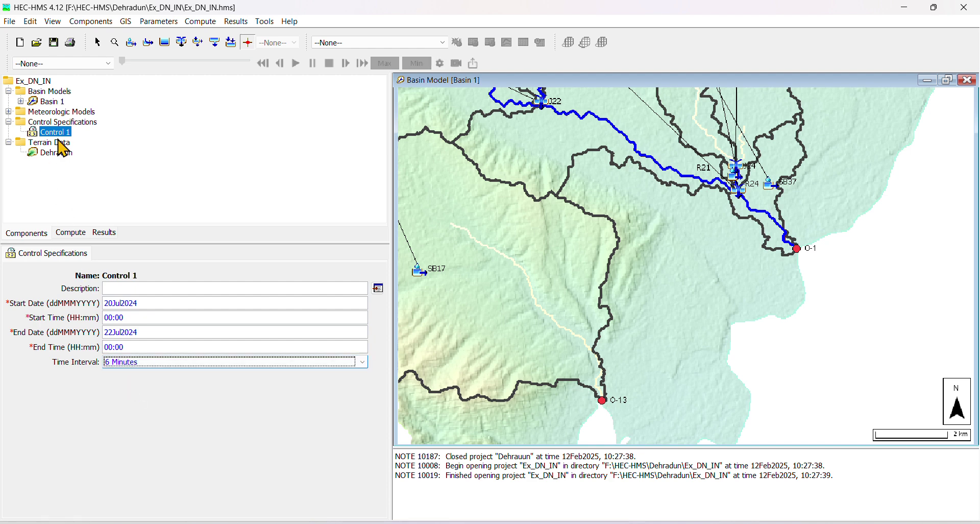
{"action": "left_click", "coordinate": [100, 24]}
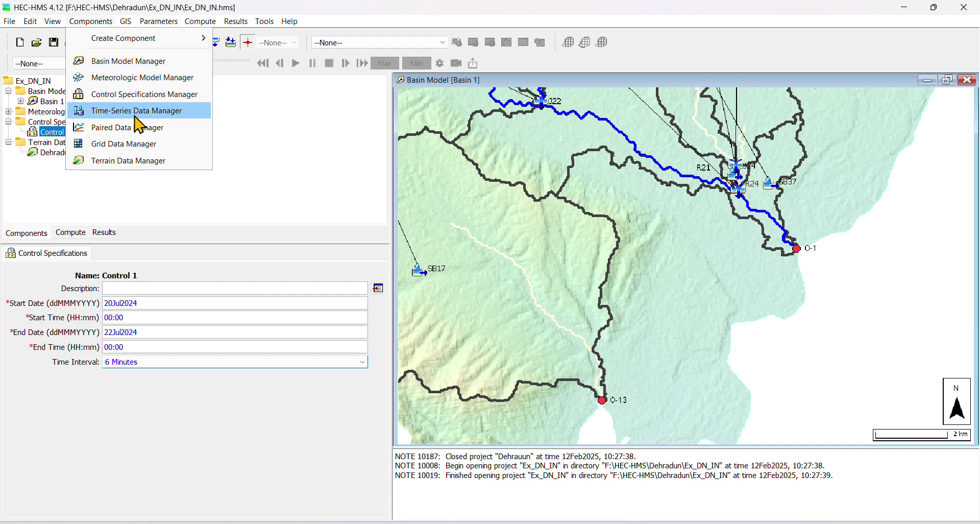
{"action": "left_click", "coordinate": [75, 187]}
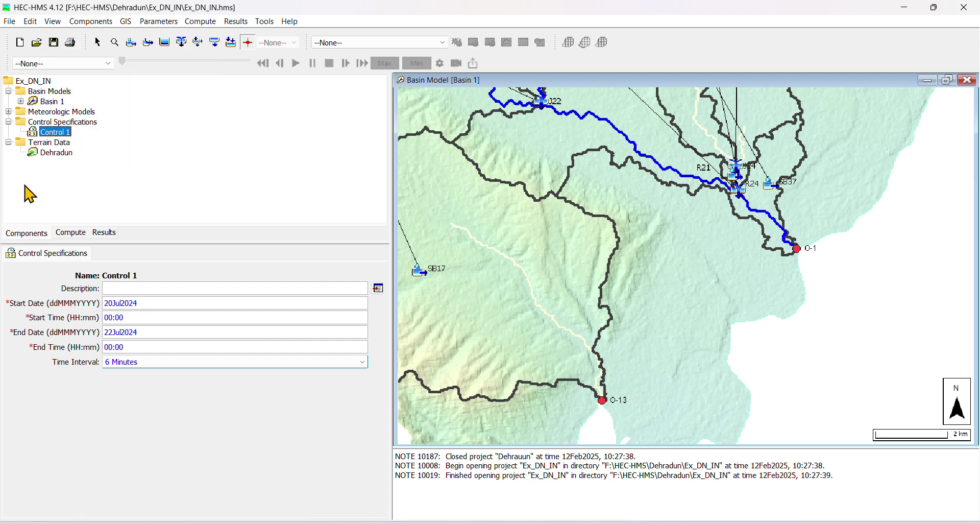
Open the SCS Curve Number loss parameter table for the Basin 1 subbasins and maximize its window.
{"action": "left_click", "coordinate": [52, 93]}
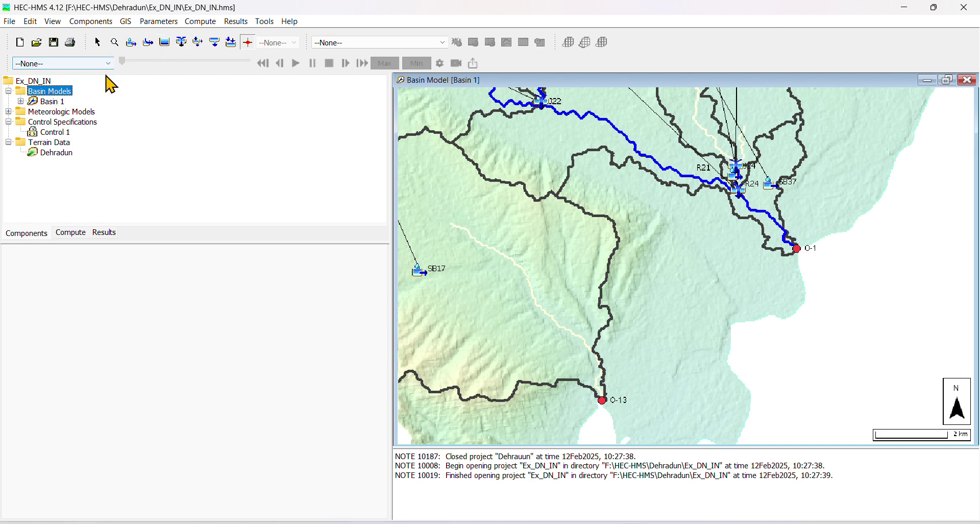
{"action": "left_click", "coordinate": [170, 23]}
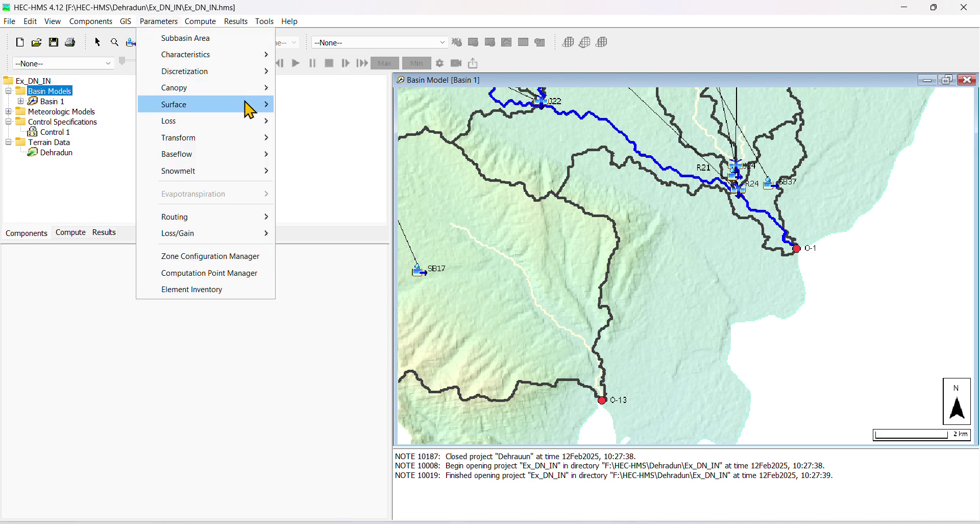
{"action": "mouse_move", "coordinate": [252, 123]}
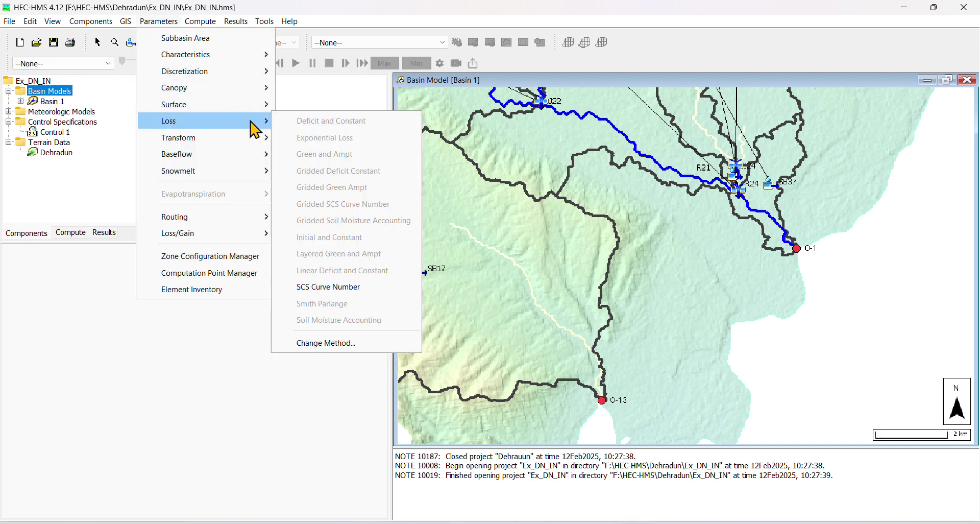
{"action": "left_click", "coordinate": [370, 299]}
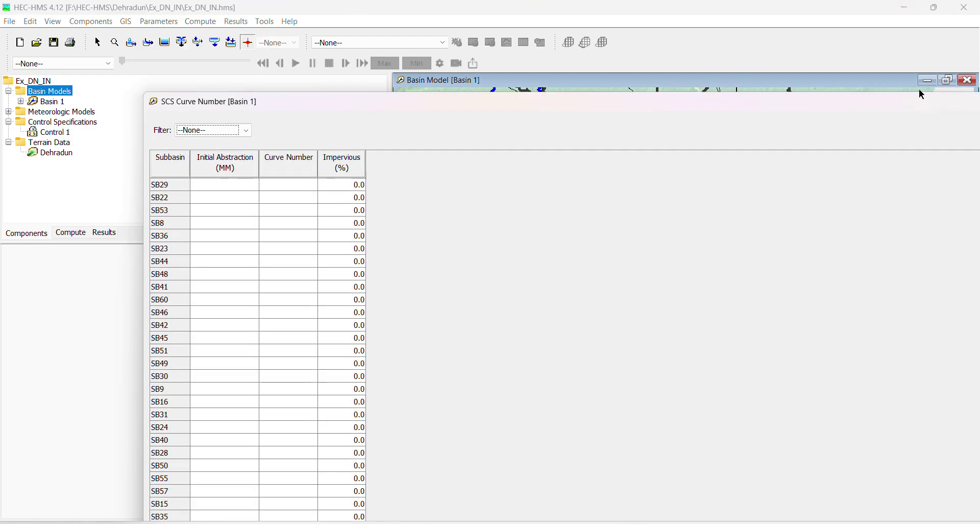
{"action": "left_click", "coordinate": [948, 89]}
{"action": "left_click", "coordinate": [948, 80]}
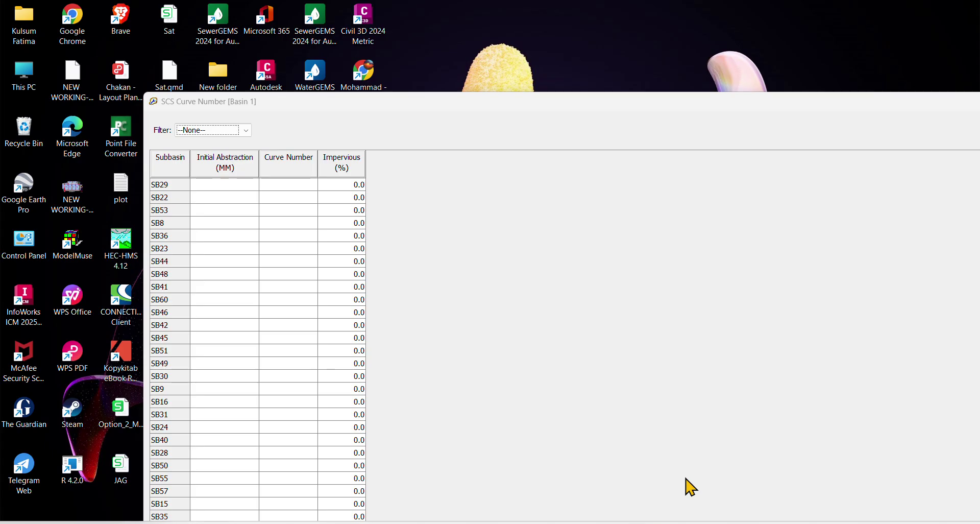
{"action": "left_click", "coordinate": [689, 486]}
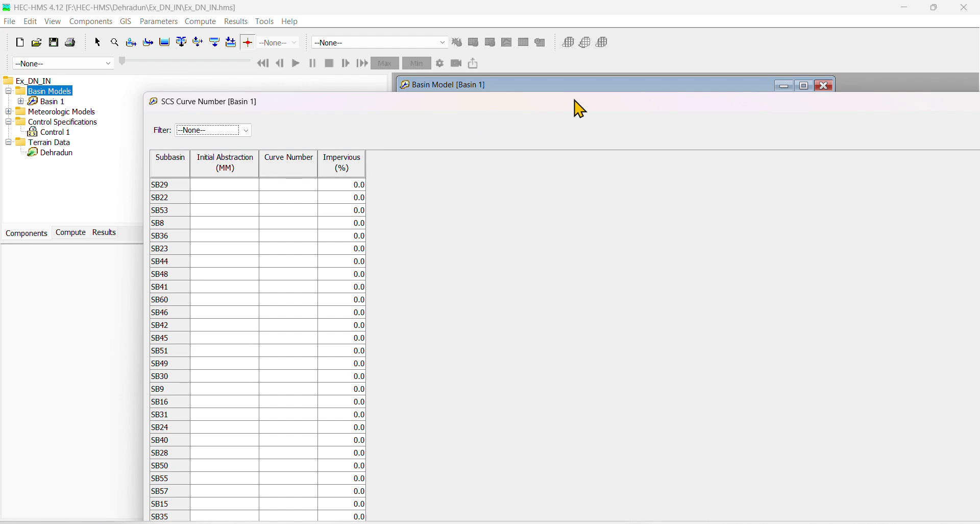
{"action": "left_click_drag", "start_coordinate": [724, 104], "coordinate": [639, 76]}
{"action": "left_click", "coordinate": [963, 64]}
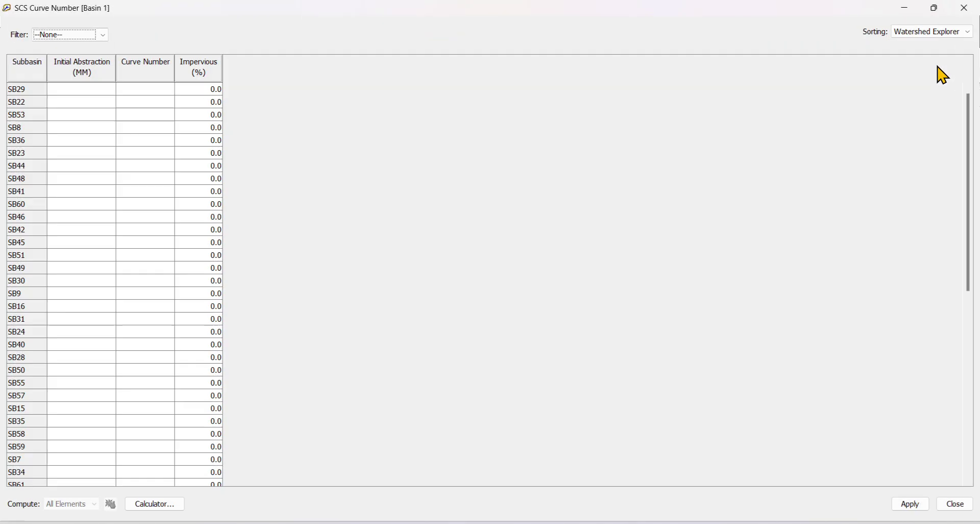
Enter curve number 70 for subbasin SB29 and fill it to all subbasins by repeating the first value.
{"action": "left_click", "coordinate": [149, 90]}
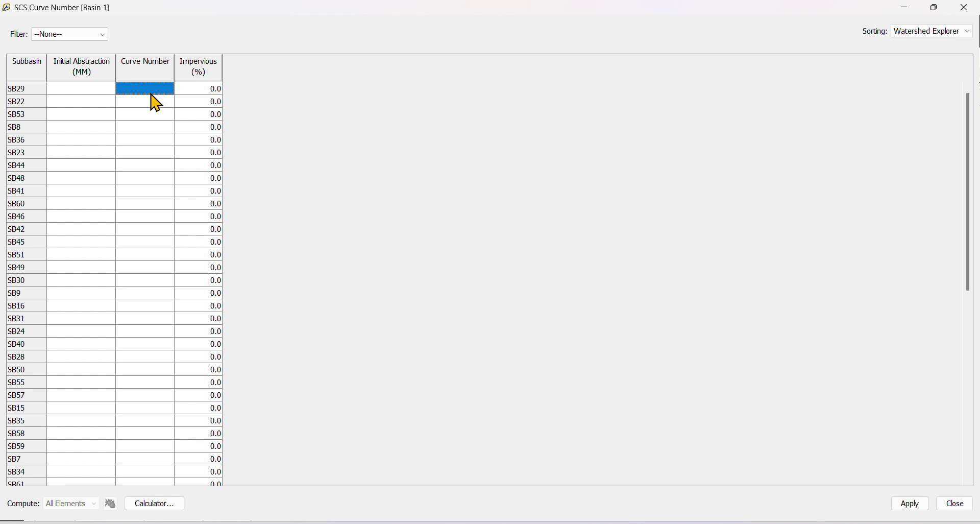
{"action": "type", "text": "70"}
{"action": "left_click", "coordinate": [158, 104]}
{"action": "left_click_drag", "start_coordinate": [158, 91], "coordinate": [163, 521]}
{"action": "left_click_drag", "start_coordinate": [162, 521], "coordinate": [156, 497]}
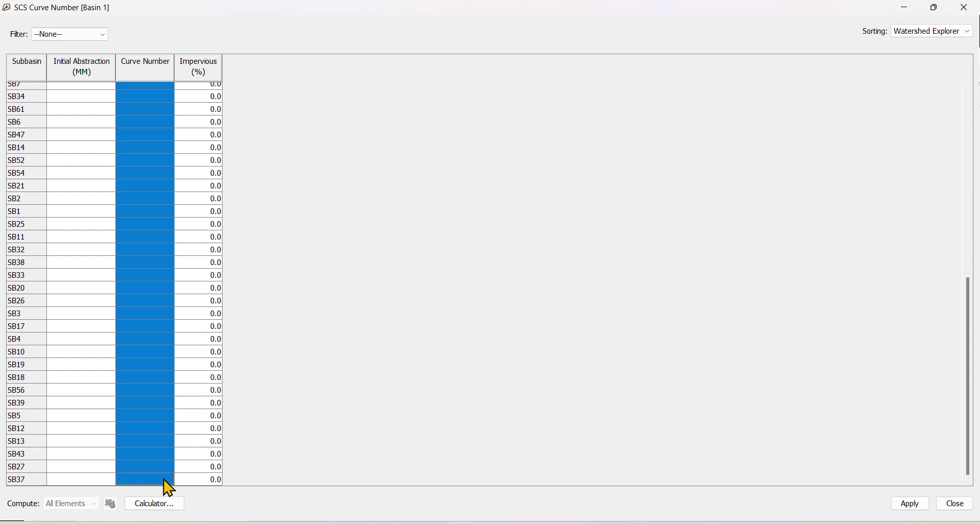
{"action": "right_click", "coordinate": [169, 488]}
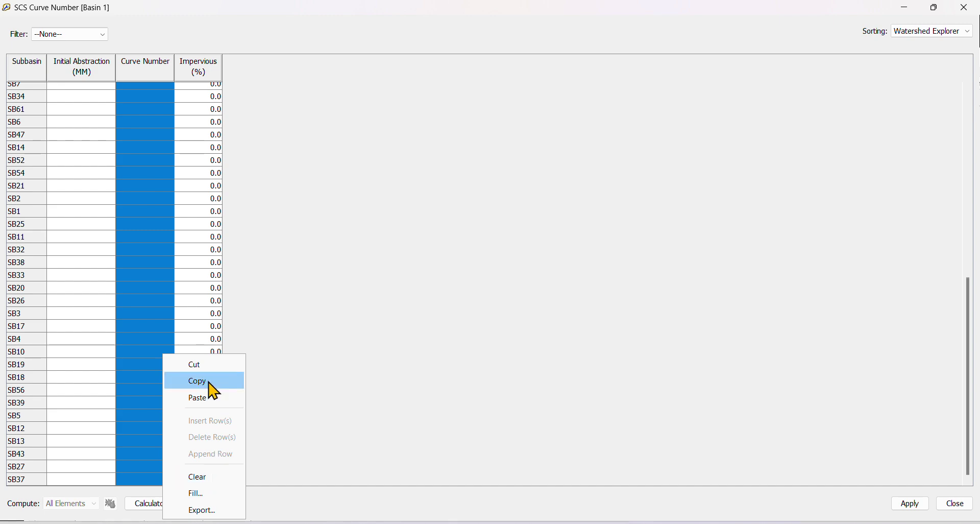
{"action": "left_click", "coordinate": [215, 494]}
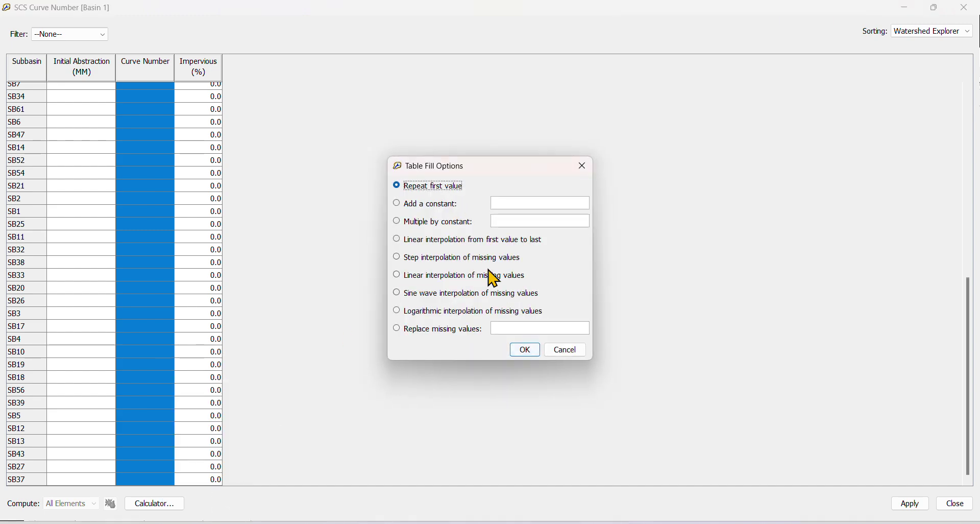
{"action": "left_click", "coordinate": [525, 350]}
Enter an initial abstraction of 10.3 mm for SB29, repeat it for all subbasins, and close the curve number table.
{"action": "scroll", "coordinate": [91, 194], "scroll_direction": "up", "scroll_amount": 7}
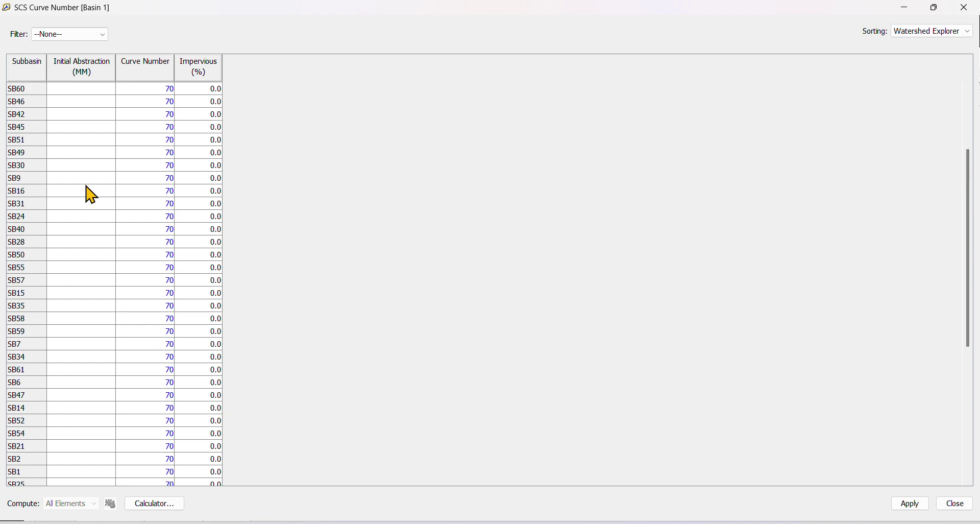
{"action": "scroll", "coordinate": [91, 194], "scroll_direction": "up", "scroll_amount": 3}
{"action": "left_click", "coordinate": [97, 89]}
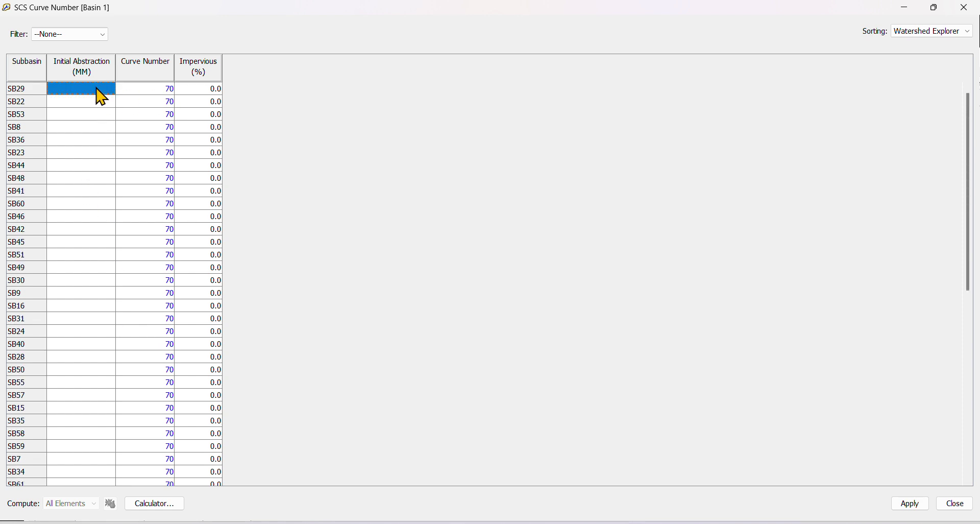
{"action": "type", "text": "10"}
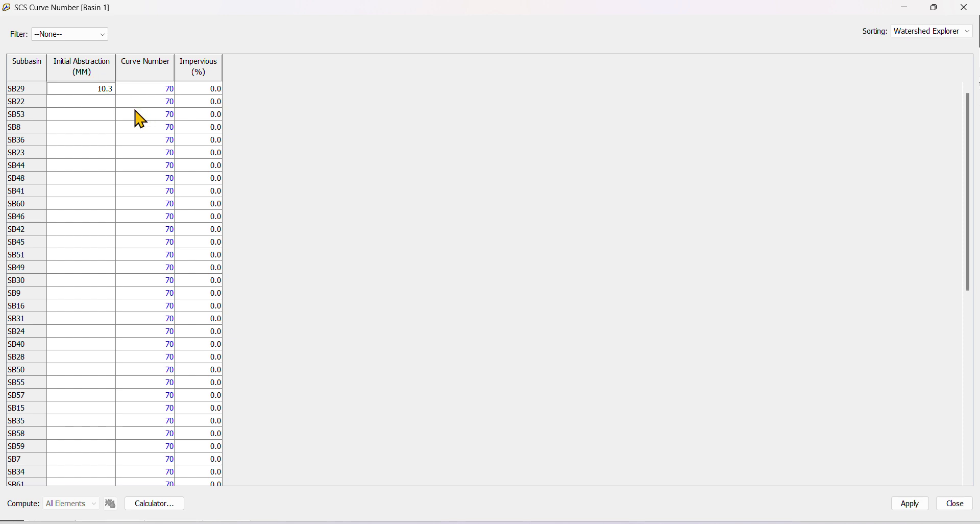
{"action": "type", "text": ".3"}
{"action": "key", "text": "Return"}
{"action": "left_click_drag", "start_coordinate": [100, 90], "coordinate": [109, 500]}
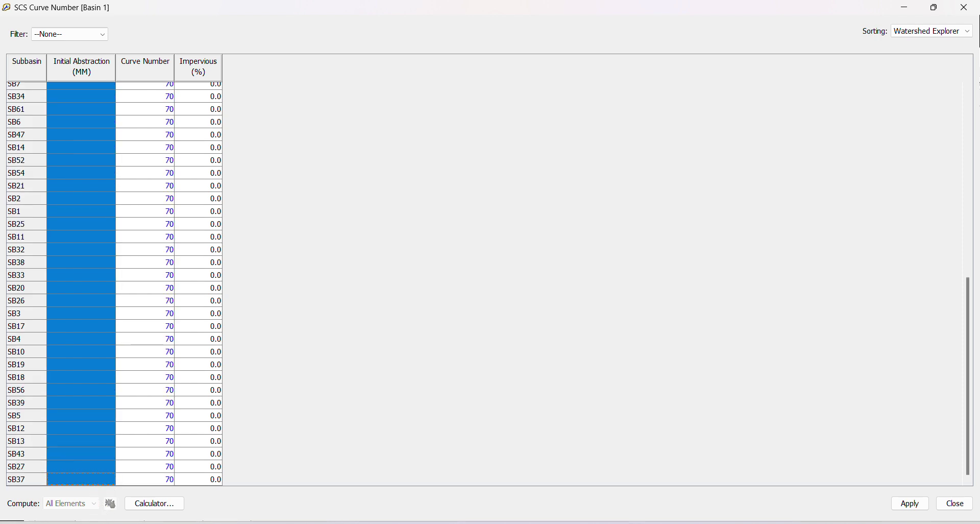
{"action": "right_click", "coordinate": [102, 482]}
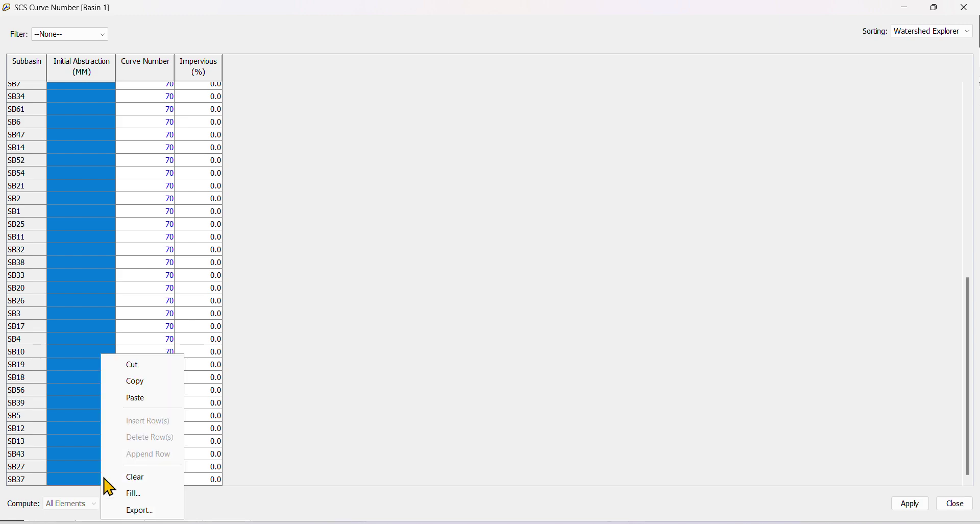
{"action": "left_click", "coordinate": [139, 498]}
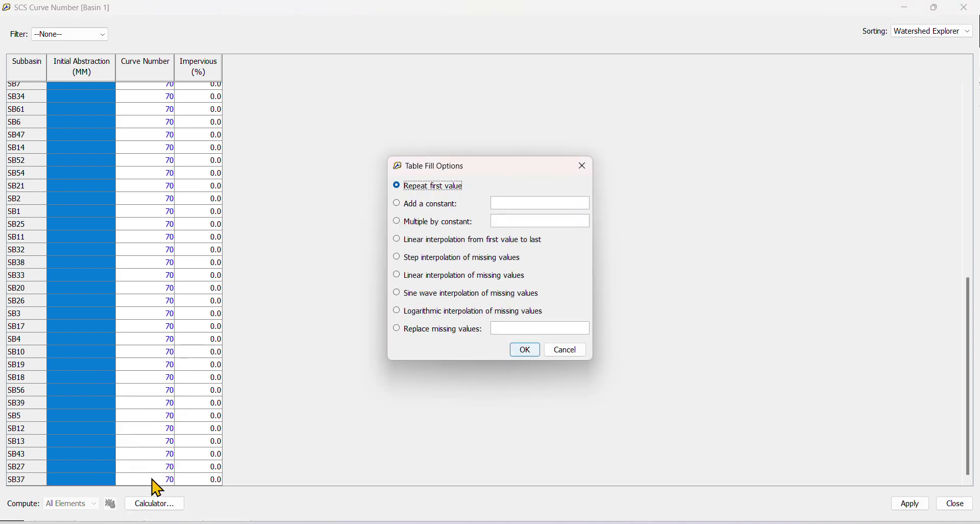
{"action": "left_click", "coordinate": [528, 349]}
{"action": "scroll", "coordinate": [91, 227], "scroll_direction": "up", "scroll_amount": 10}
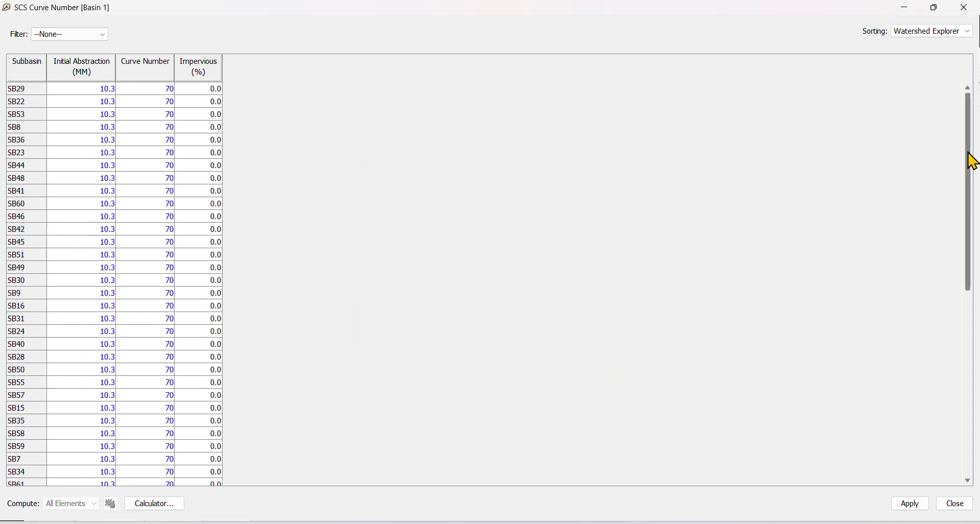
{"action": "left_click_drag", "start_coordinate": [969, 159], "coordinate": [960, 352]}
{"action": "scroll", "coordinate": [956, 442], "scroll_direction": "up", "scroll_amount": 5}
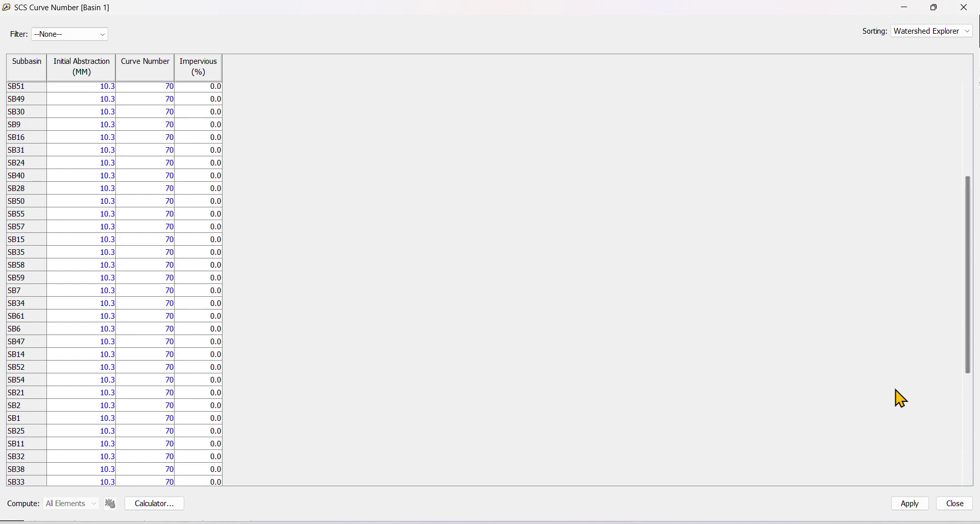
{"action": "left_click", "coordinate": [953, 505]}
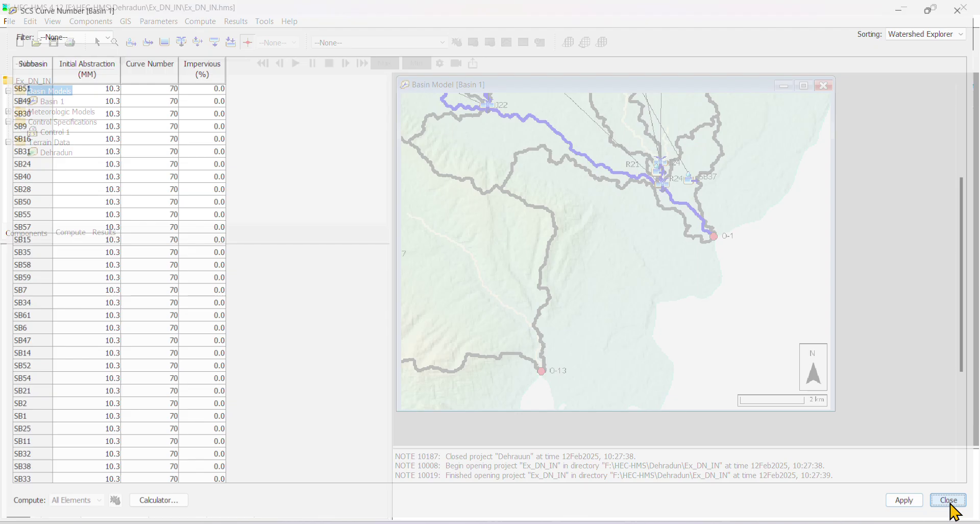
Open the SCS Unit Hydrograph transform parameter table for the Basin 1 subbasins and maximize its window.
{"action": "left_click", "coordinate": [161, 21]}
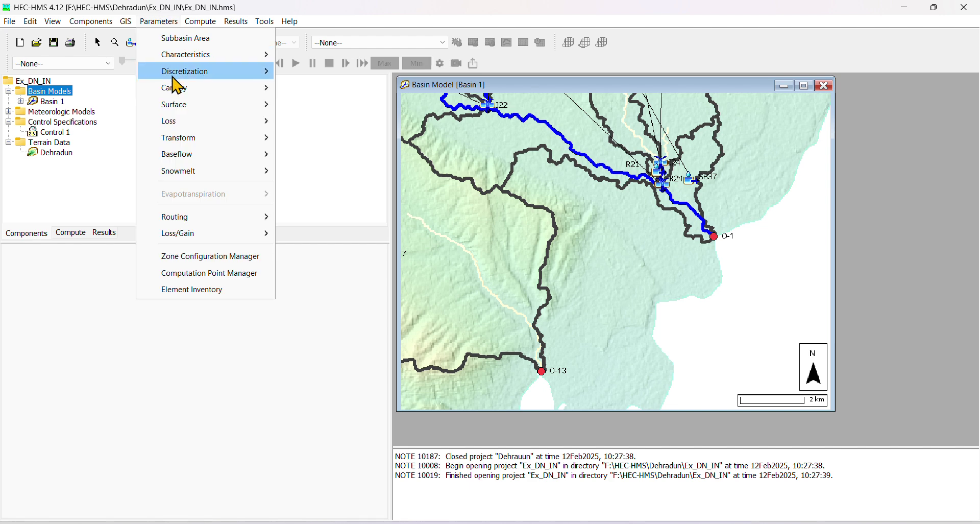
{"action": "mouse_move", "coordinate": [194, 124]}
{"action": "mouse_move", "coordinate": [262, 136]}
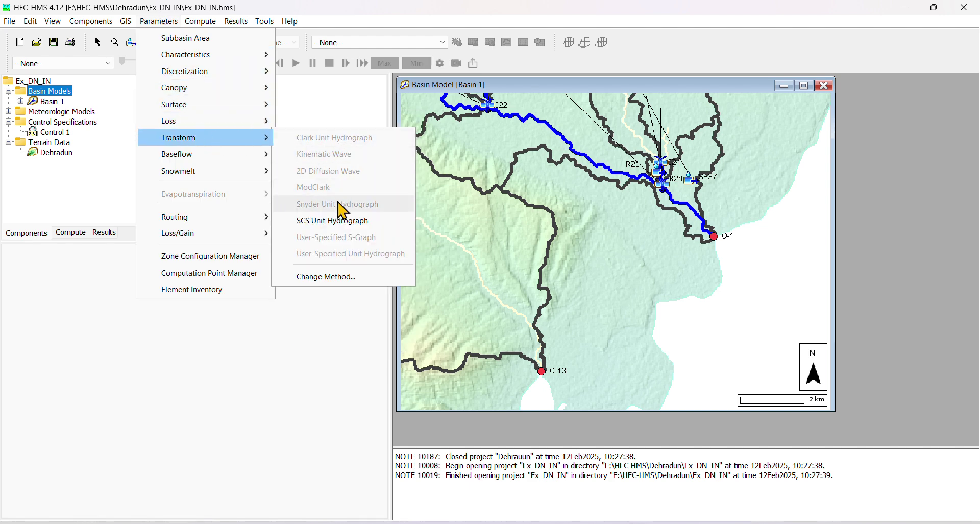
{"action": "left_click", "coordinate": [344, 220]}
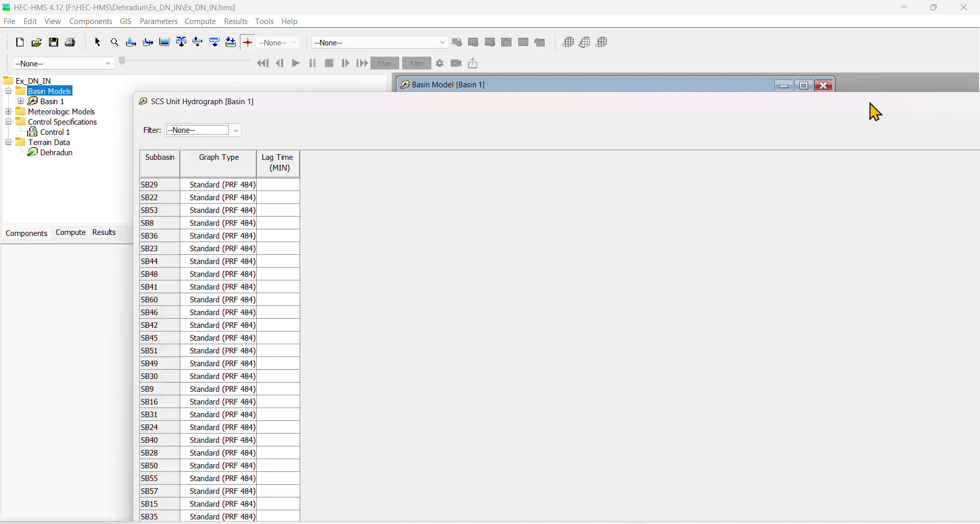
{"action": "left_click_drag", "start_coordinate": [876, 111], "coordinate": [770, 76]}
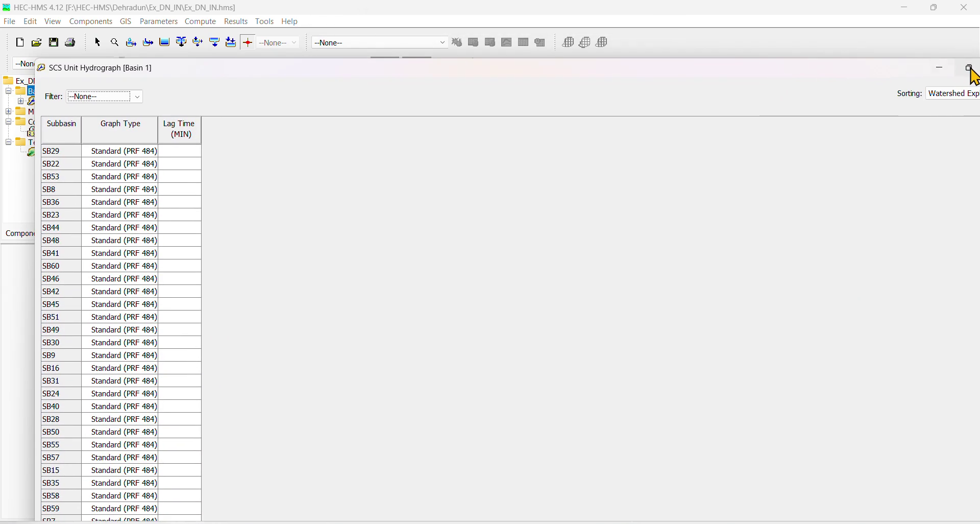
{"action": "left_click", "coordinate": [970, 73]}
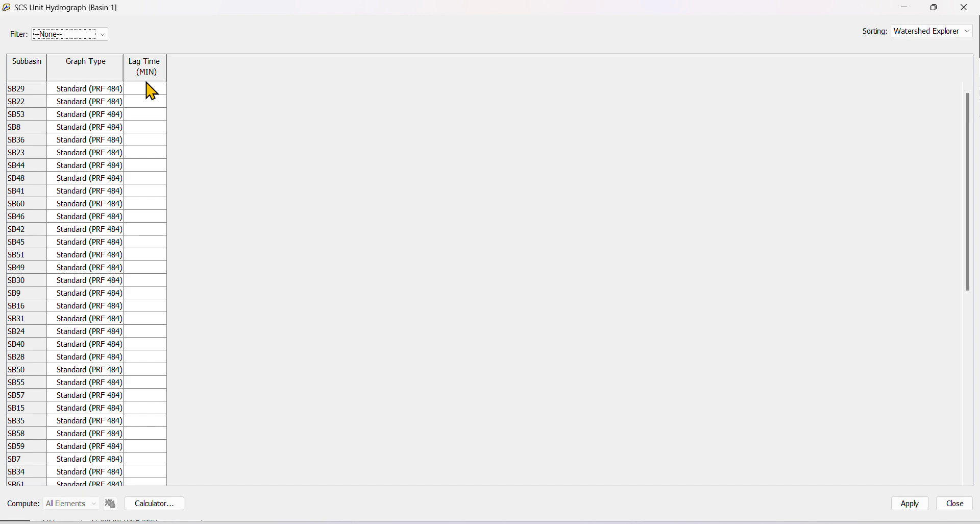
Switch to the SCS_tyepII (2).xlsx spreadsheet and clear the main riverbed L (km) values from S1 to S96 in CS_TcSCS (2).
{"action": "left_click", "coordinate": [420, 19]}
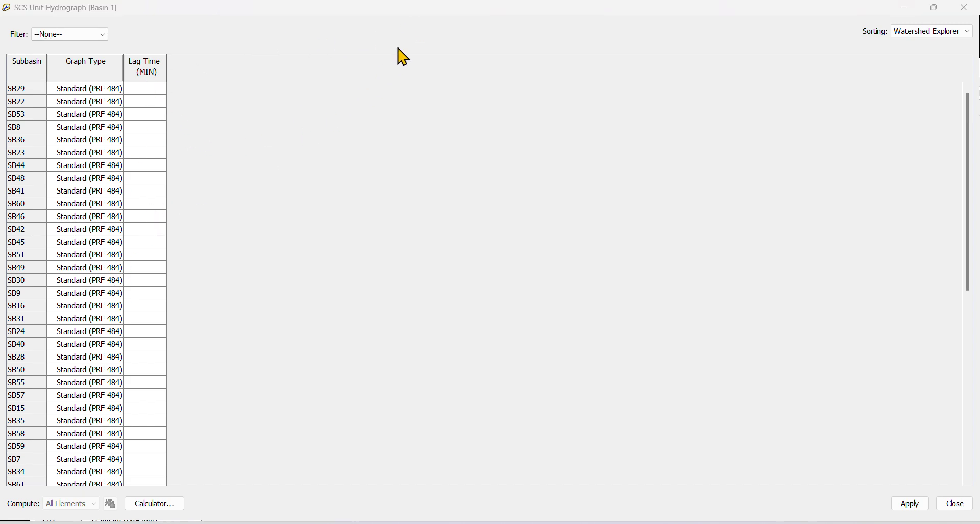
{"action": "scroll", "coordinate": [125, 121], "scroll_direction": "down", "scroll_amount": 10}
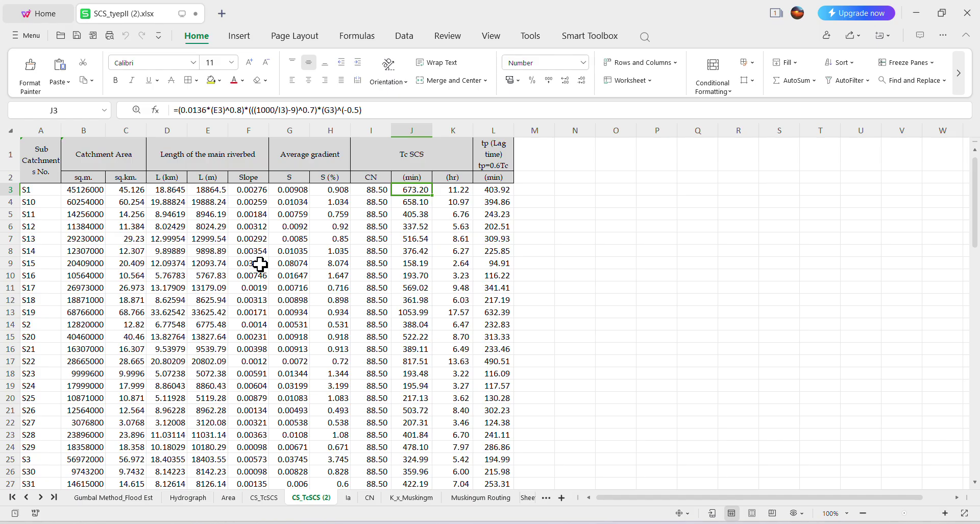
{"action": "left_click", "coordinate": [138, 206]}
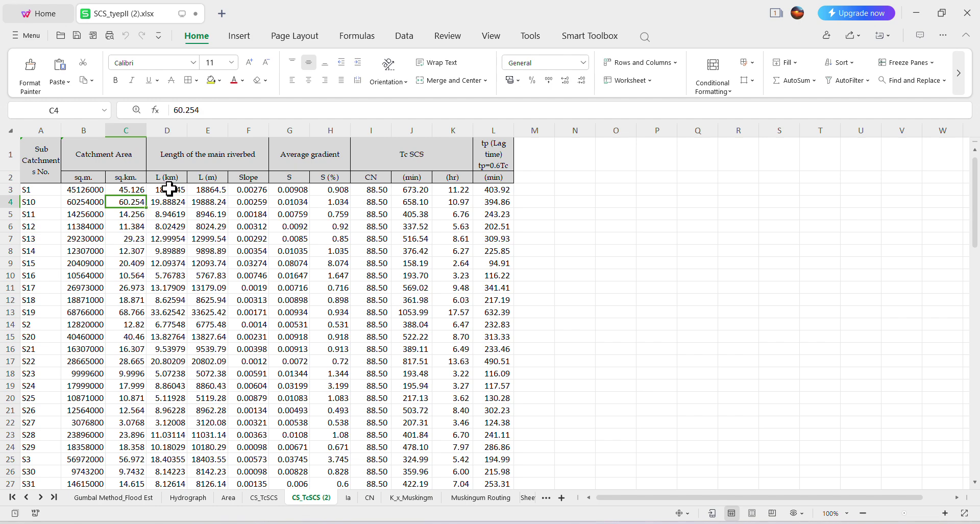
{"action": "left_click", "coordinate": [170, 189]}
{"action": "left_click_drag", "start_coordinate": [975, 202], "coordinate": [941, 474]}
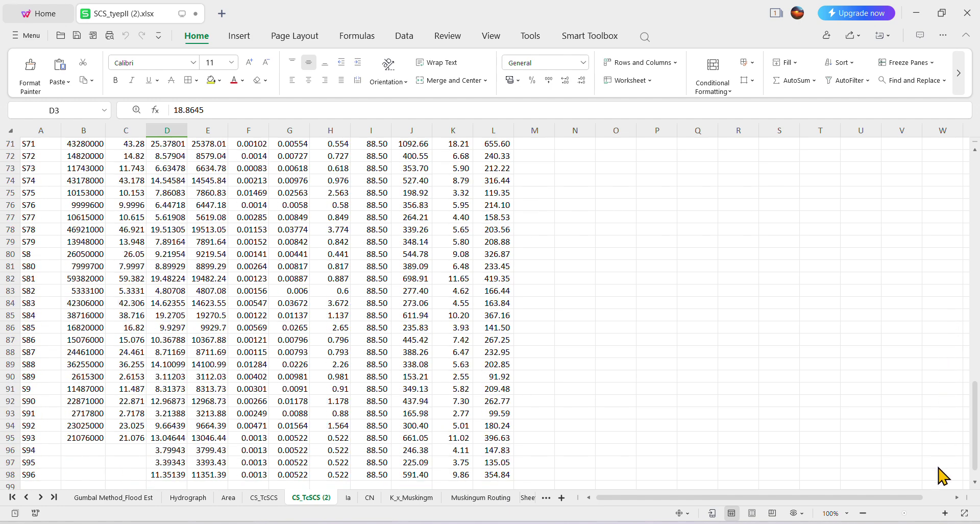
{"action": "left_click", "coordinate": [173, 474], "text": "shift"}
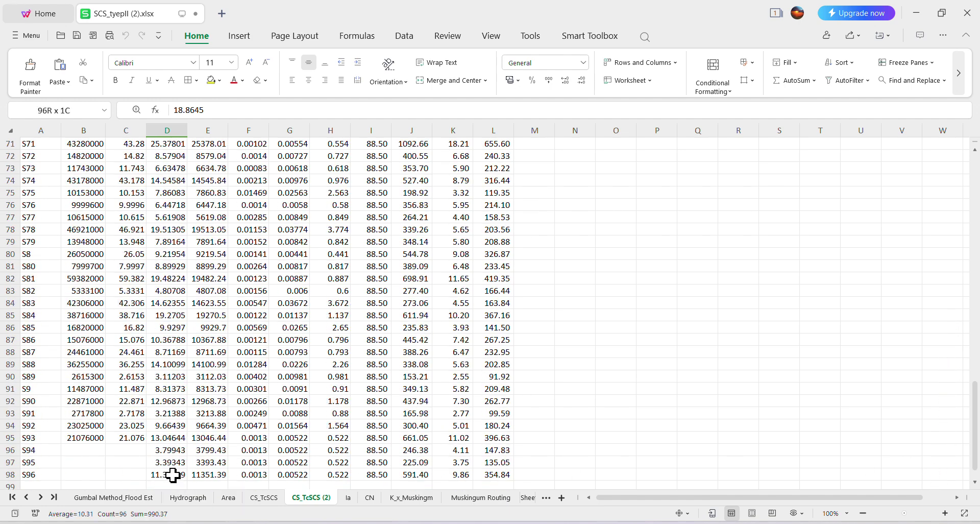
{"action": "key", "text": "Delete"}
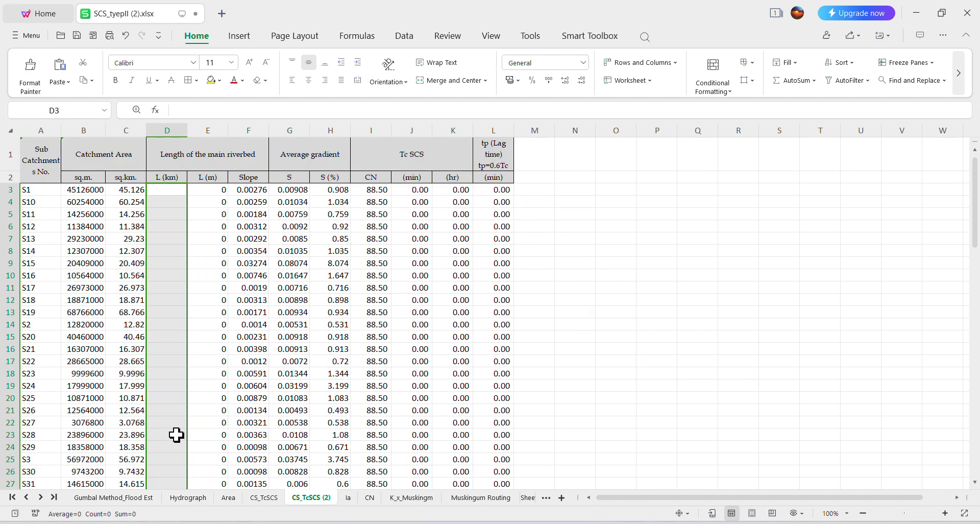
Paste the copied longest flowpath lengths into the L (km) column starting at D3, and review the filled rows.
{"action": "key", "text": "ctrl+v"}
{"action": "scroll", "coordinate": [221, 325], "scroll_direction": "down", "scroll_amount": 6}
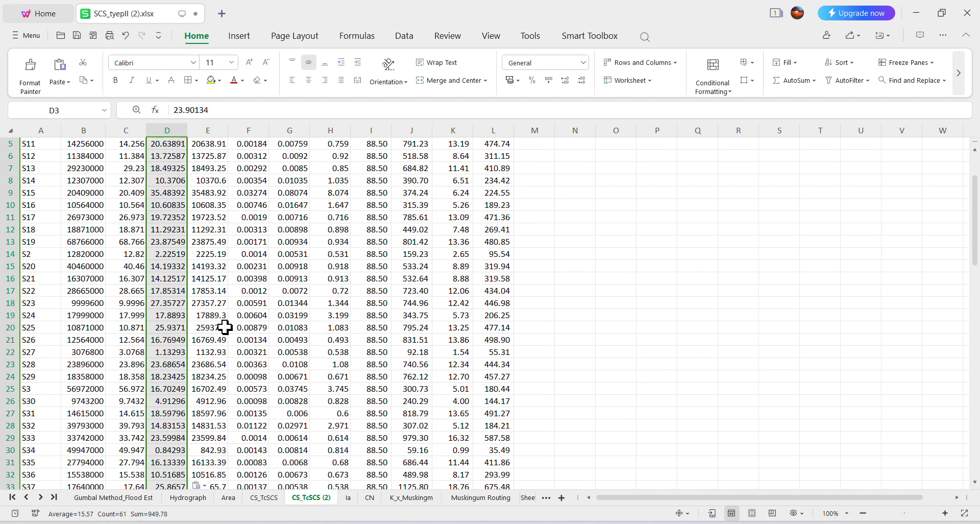
{"action": "scroll", "coordinate": [214, 357], "scroll_direction": "down", "scroll_amount": 8}
{"action": "scroll", "coordinate": [202, 393], "scroll_direction": "up", "scroll_amount": 4}
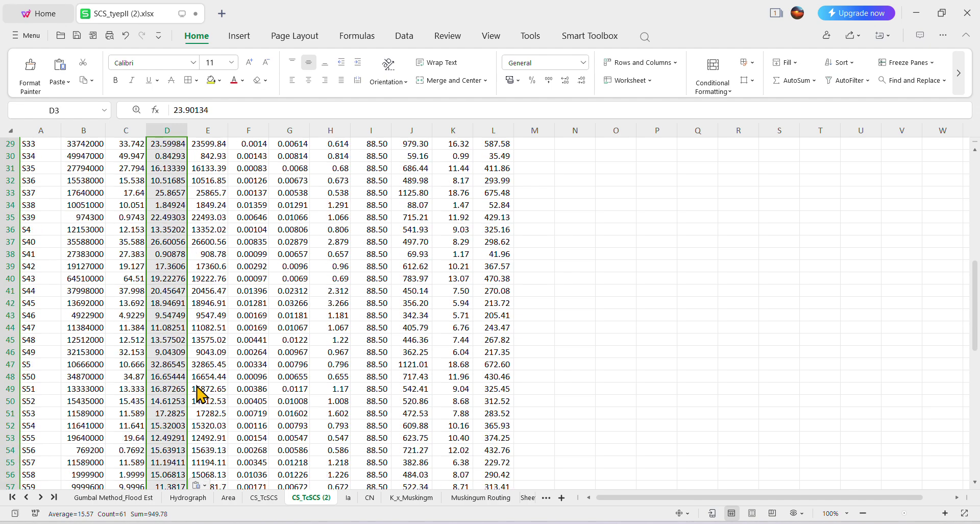
{"action": "scroll", "coordinate": [198, 379], "scroll_direction": "down", "scroll_amount": 7}
{"action": "scroll", "coordinate": [250, 283], "scroll_direction": "up", "scroll_amount": 17}
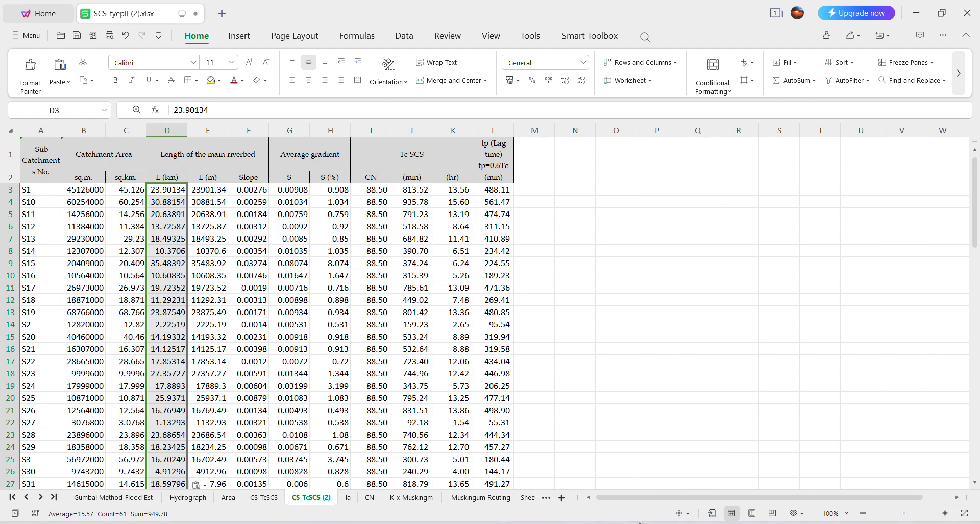
Switch back to the HEC-HMS Subbasin Characteristics table for Basin 1.
{"action": "mouse_move", "coordinate": [639, 521]}
{"action": "left_click", "coordinate": [683, 482]}
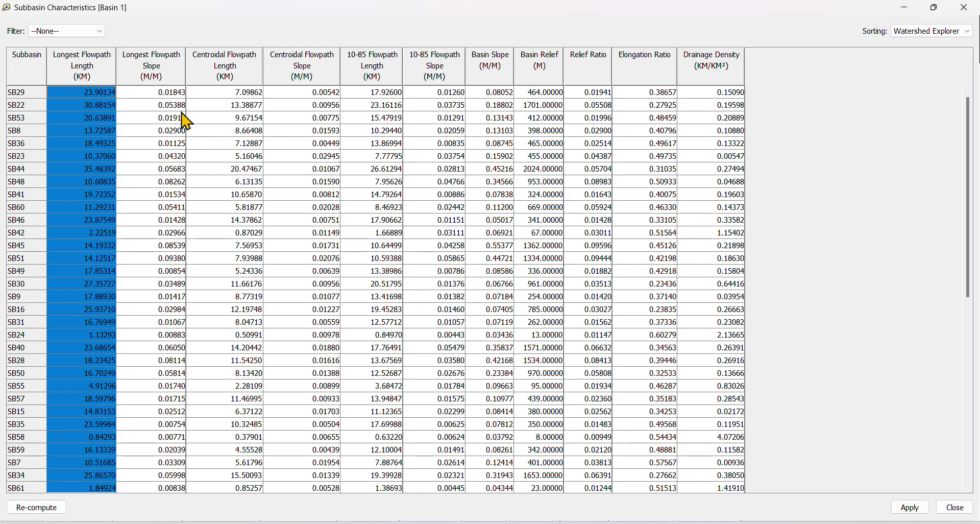
{"action": "left_click", "coordinate": [171, 92]}
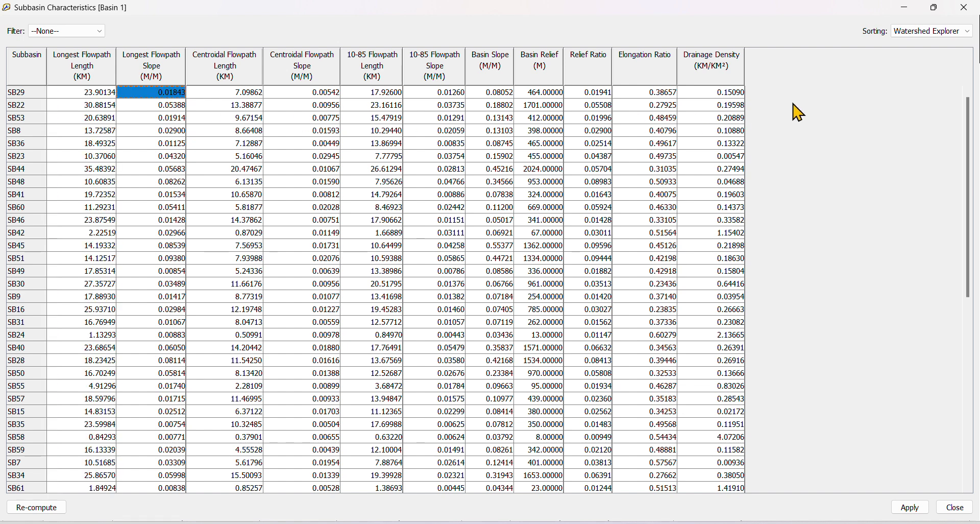
{"action": "left_click_drag", "start_coordinate": [966, 145], "coordinate": [970, 472]}
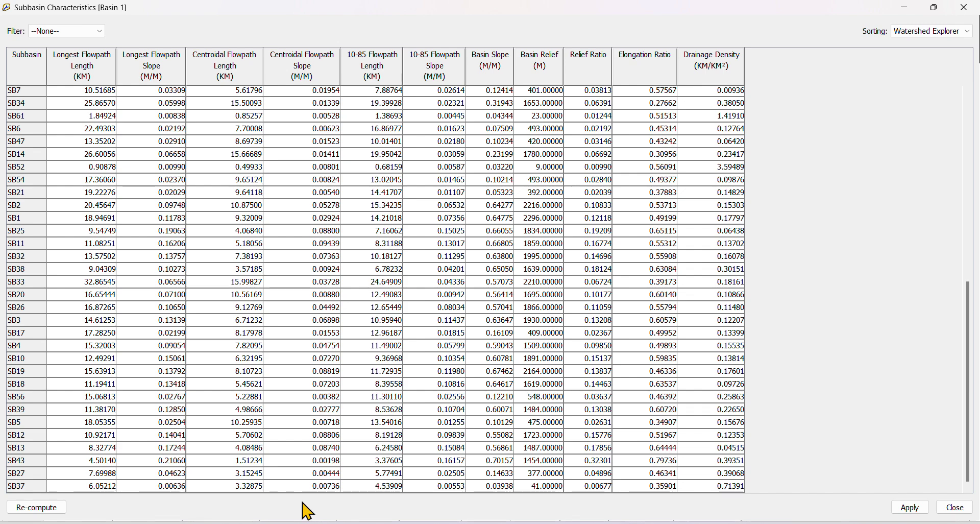
{"action": "left_click", "coordinate": [251, 485], "text": "shift"}
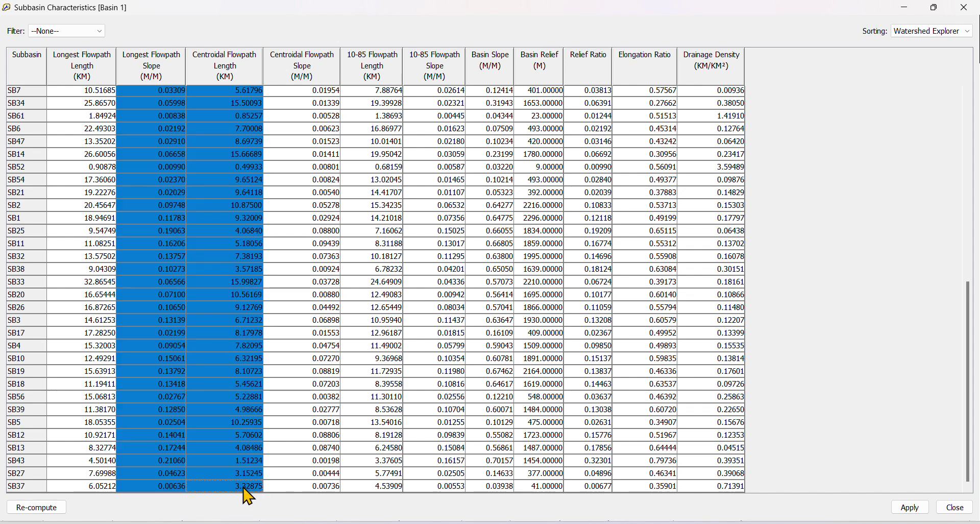
{"action": "left_click_drag", "start_coordinate": [970, 457], "coordinate": [972, 245]}
{"action": "left_click", "coordinate": [244, 94]}
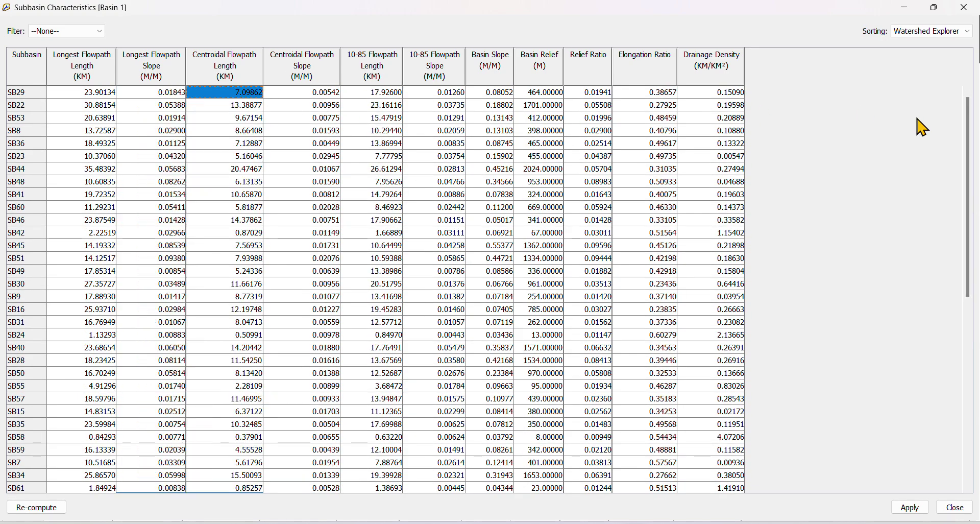
{"action": "left_click_drag", "start_coordinate": [972, 128], "coordinate": [969, 467]}
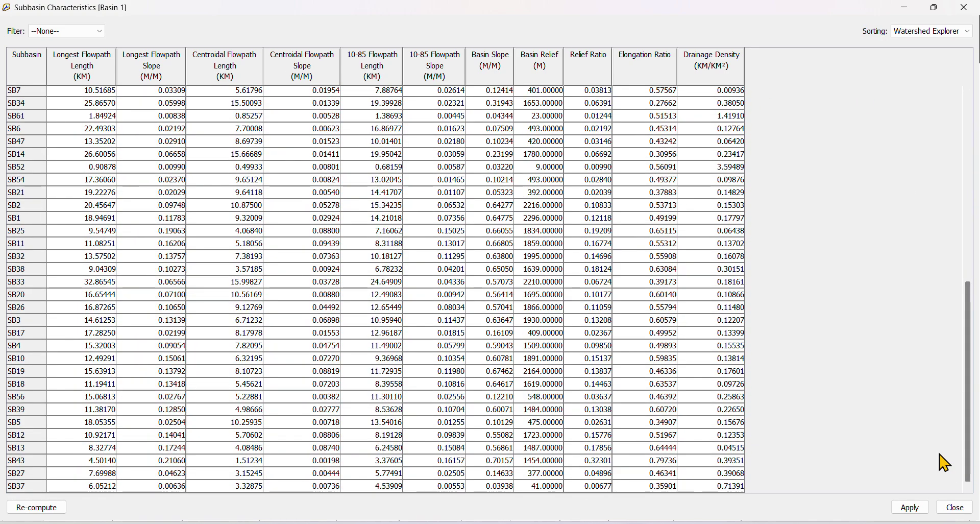
Copy the Longest Flowpath Slope values of all subbasins from SB29 to SB37 and return to the spreadsheet.
{"action": "scroll", "coordinate": [260, 212], "scroll_direction": "up", "scroll_amount": 2}
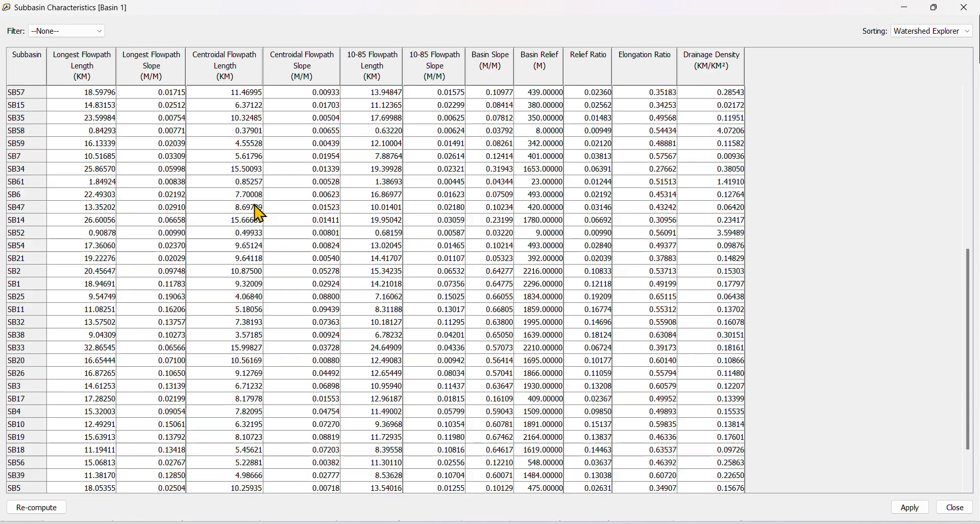
{"action": "scroll", "coordinate": [260, 212], "scroll_direction": "up", "scroll_amount": 8}
{"action": "left_click", "coordinate": [169, 94]}
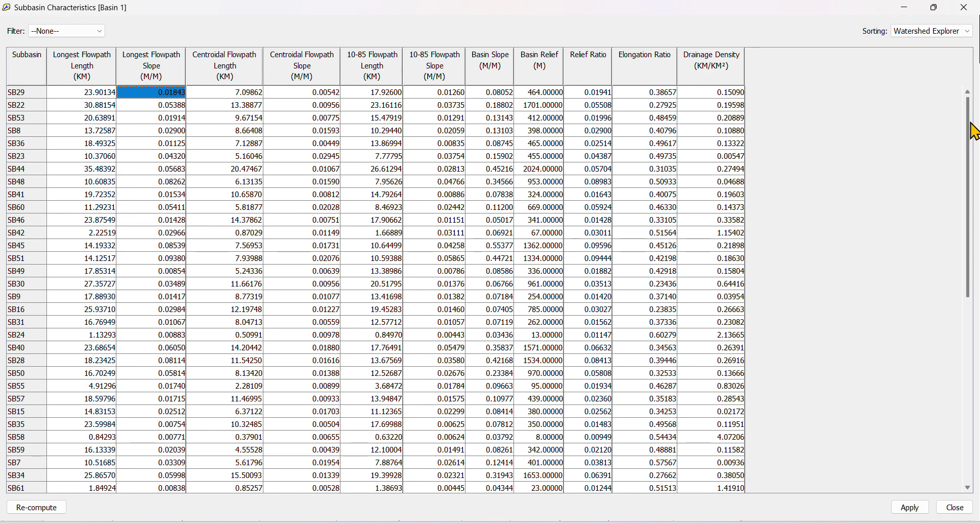
{"action": "left_click_drag", "start_coordinate": [971, 115], "coordinate": [974, 373]}
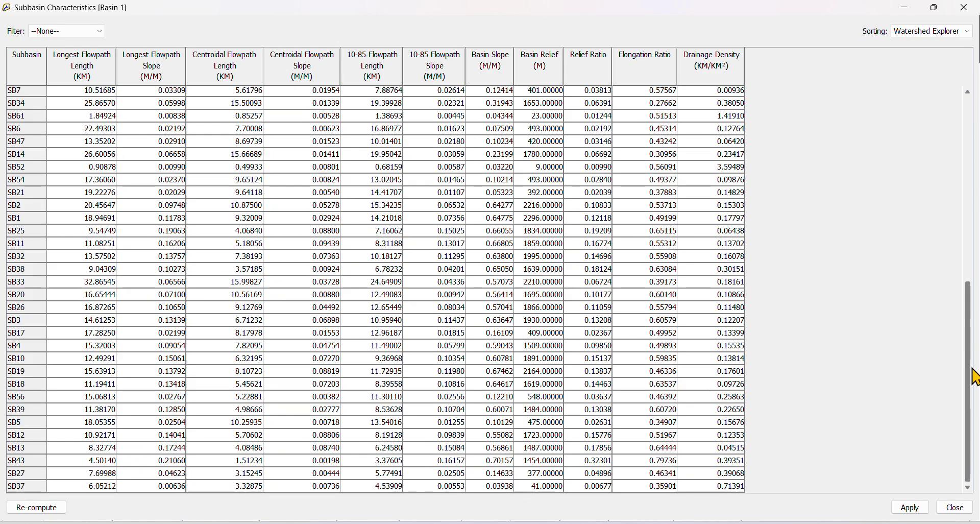
{"action": "left_click", "coordinate": [181, 486], "text": "shift"}
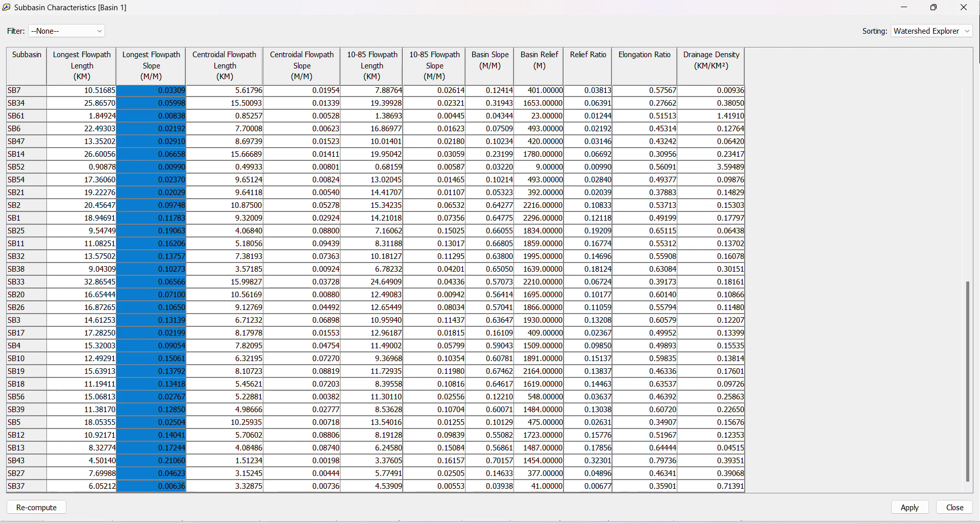
{"action": "left_click", "coordinate": [905, 8]}
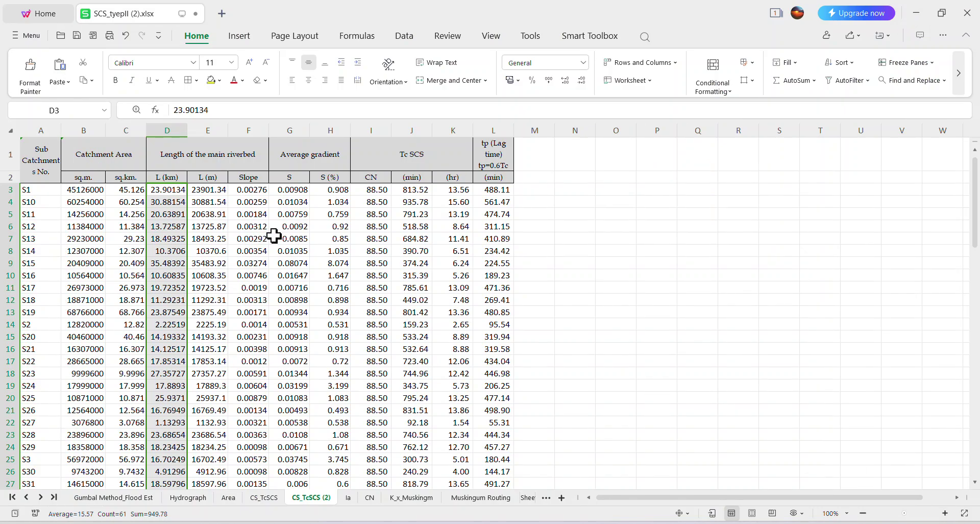
Replace the riverbed Slope values from F3 down to row 63 with the copied longest flowpath slopes.
{"action": "left_click", "coordinate": [250, 189]}
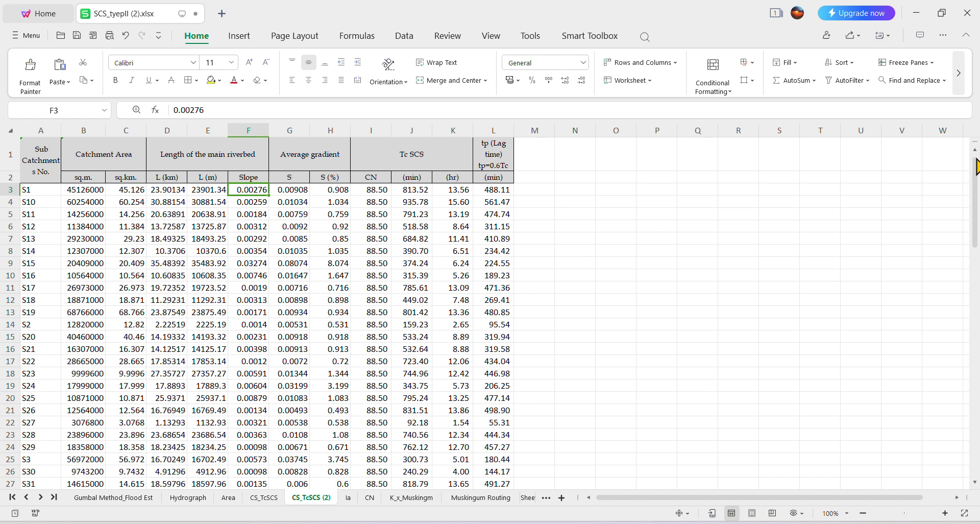
{"action": "left_click_drag", "start_coordinate": [976, 167], "coordinate": [977, 462]}
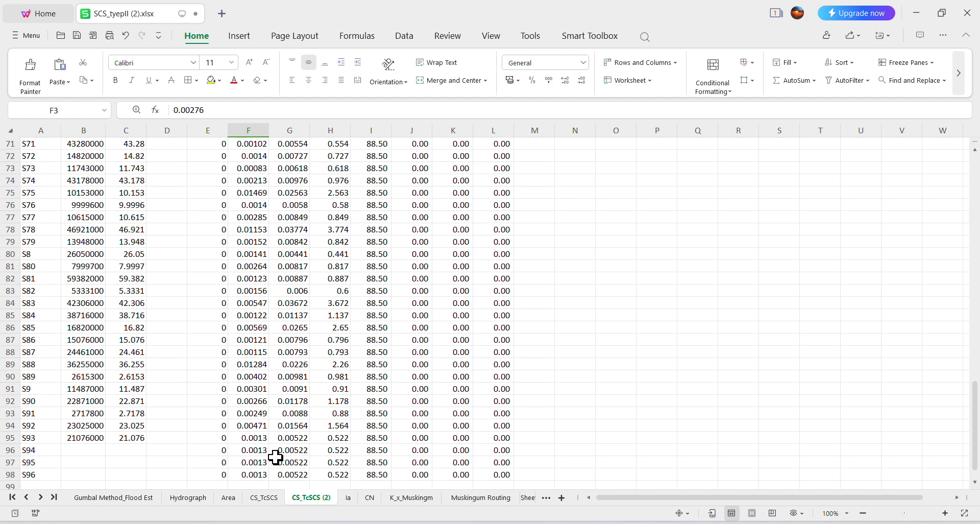
{"action": "scroll", "coordinate": [272, 377], "scroll_direction": "up", "scroll_amount": 9}
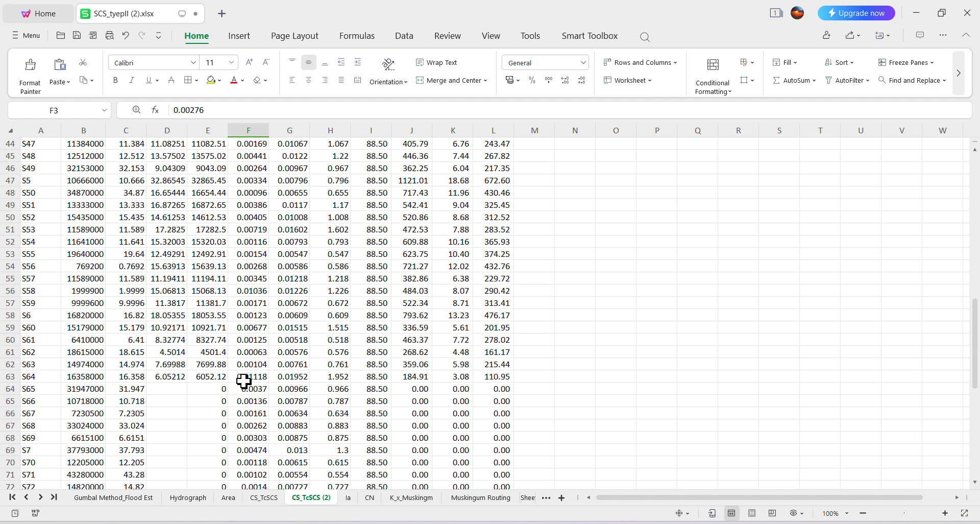
{"action": "left_click", "coordinate": [243, 378], "text": "shift"}
{"action": "key", "text": "ctrl+v"}
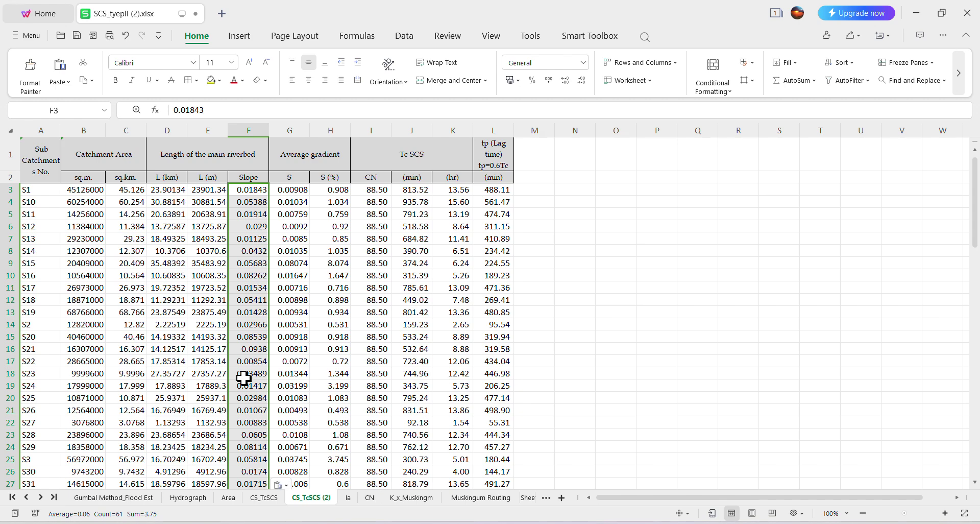
Clear the leftover values in columns E to M from row 64 to the end of the table.
{"action": "scroll", "coordinate": [261, 378], "scroll_direction": "down", "scroll_amount": 16}
{"action": "scroll", "coordinate": [263, 347], "scroll_direction": "down", "scroll_amount": 4}
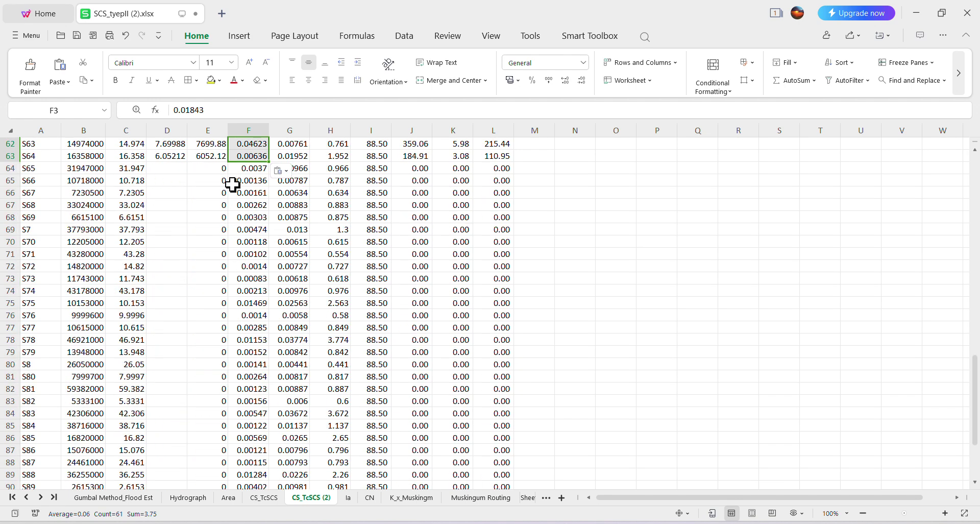
{"action": "left_click_drag", "start_coordinate": [227, 168], "coordinate": [557, 516]}
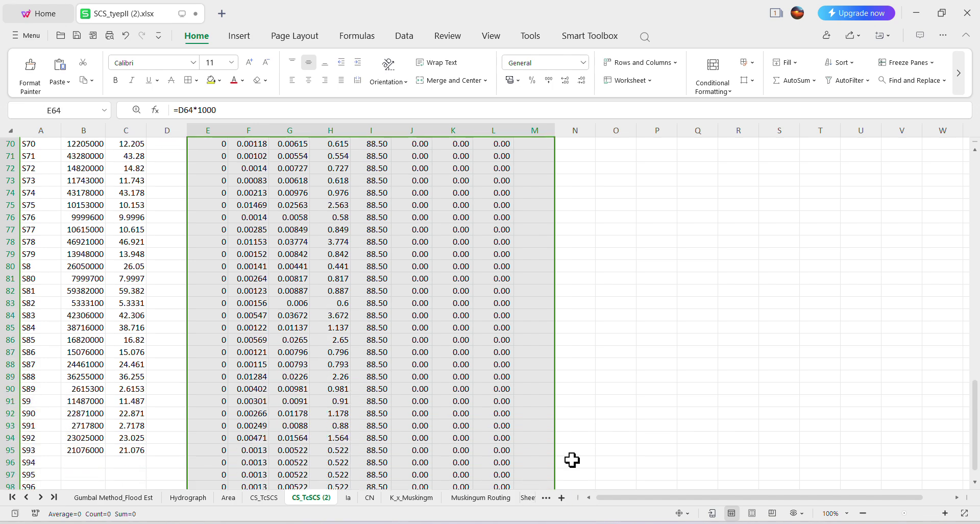
{"action": "key", "text": "Delete"}
{"action": "scroll", "coordinate": [606, 316], "scroll_direction": "up", "scroll_amount": 15}
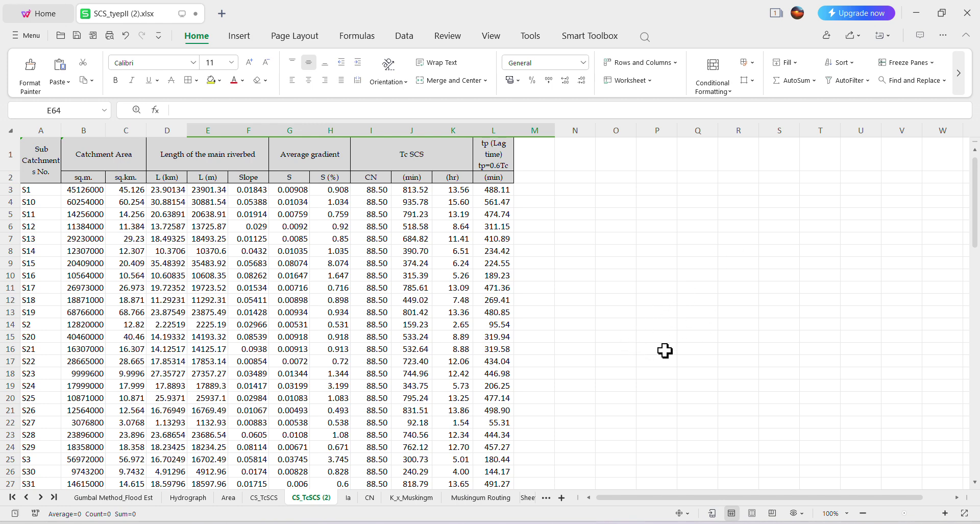
Switch to the HEC-HMS Subbasin Characteristics table, copy the Basin Slope values from SB29 to SB37, and return to the spreadsheet.
{"action": "left_click", "coordinate": [648, 517]}
{"action": "left_click", "coordinate": [718, 482]}
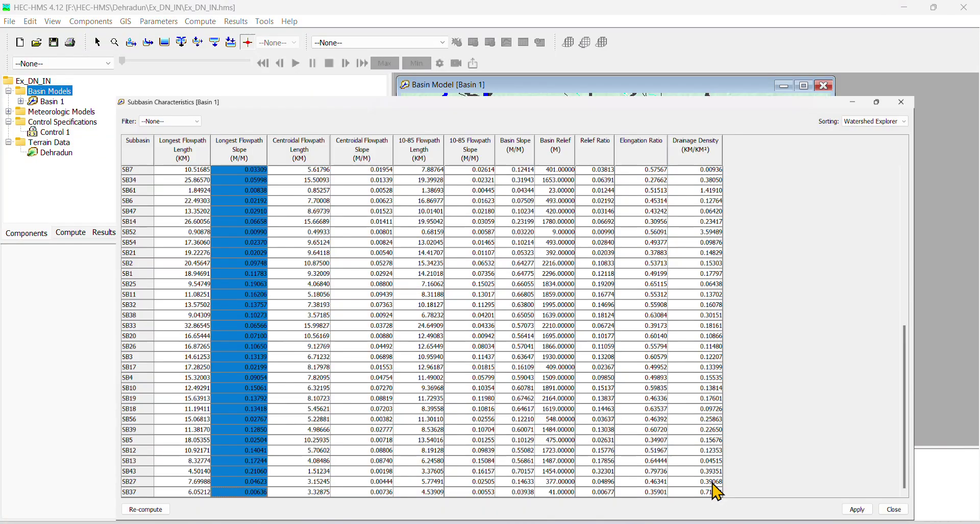
{"action": "scroll", "coordinate": [450, 112], "scroll_direction": "up", "scroll_amount": 10}
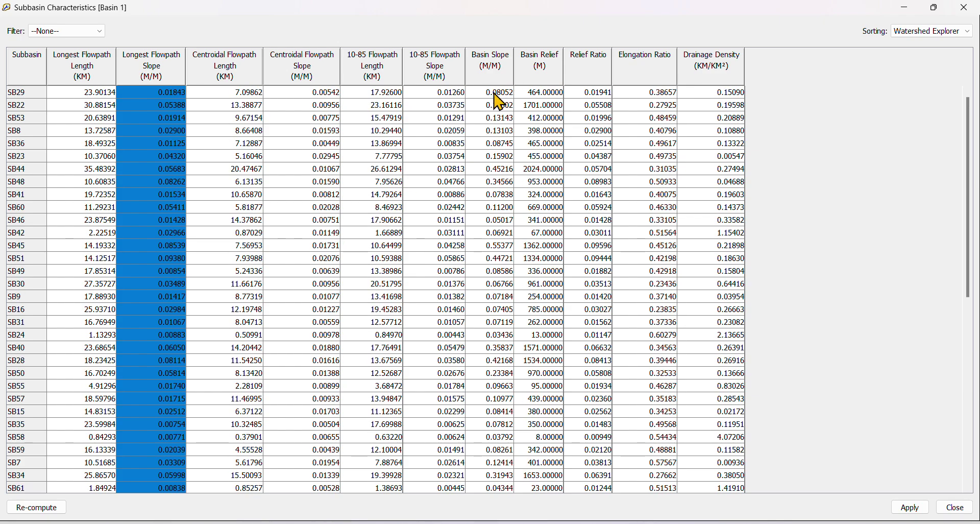
{"action": "left_click", "coordinate": [493, 92]}
{"action": "left_click_drag", "start_coordinate": [972, 127], "coordinate": [973, 452]}
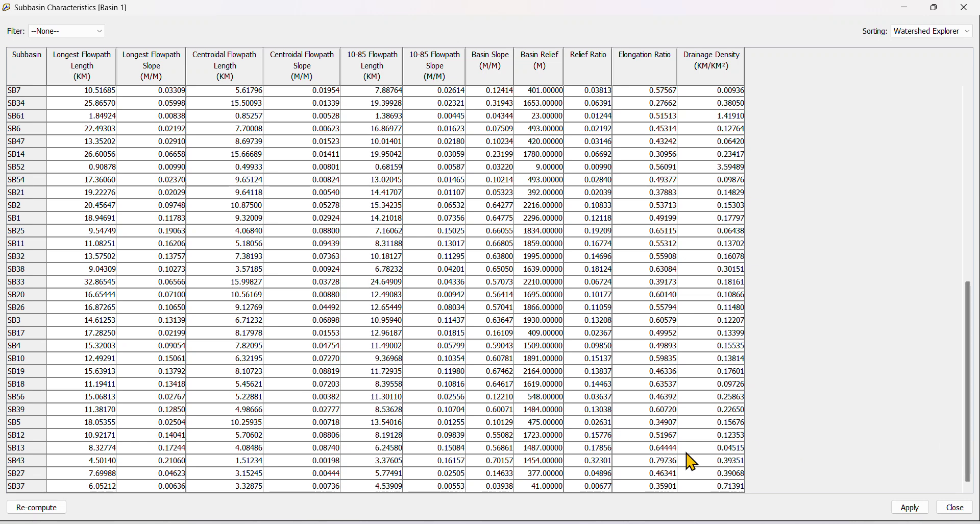
{"action": "left_click", "coordinate": [509, 486], "text": "shift"}
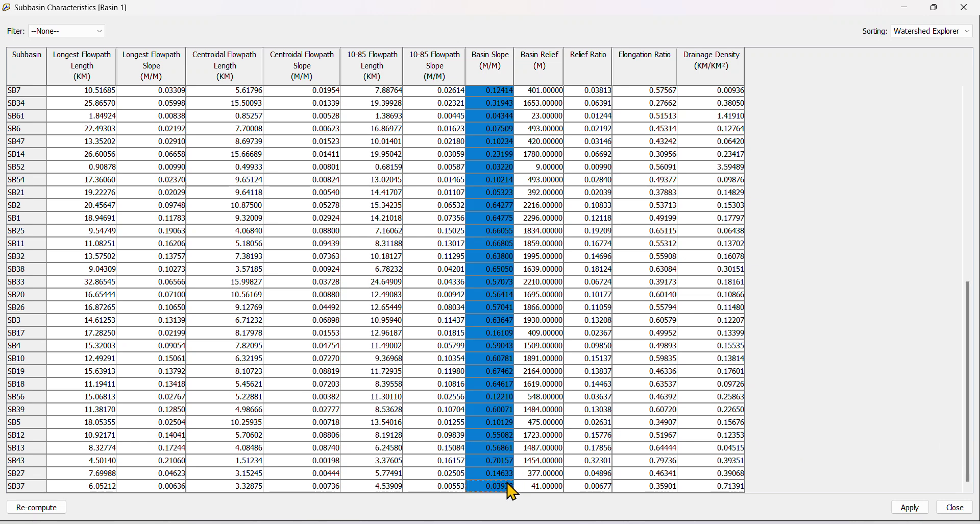
{"action": "key", "text": "alt+Tab"}
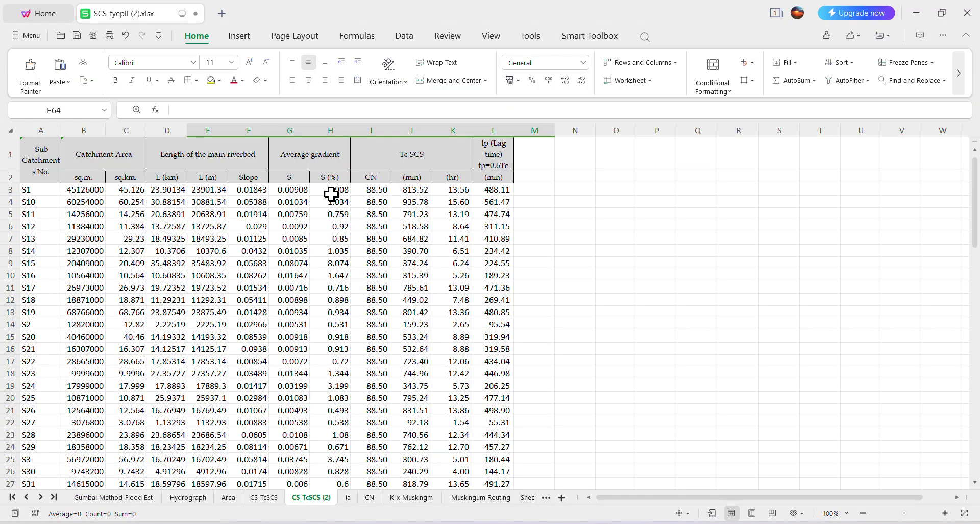
Replace the average gradient S values, starting at G3, with the copied basin slopes.
{"action": "left_click", "coordinate": [296, 189]}
{"action": "left_click_drag", "start_coordinate": [976, 204], "coordinate": [974, 475]}
{"action": "scroll", "coordinate": [963, 425], "scroll_direction": "up", "scroll_amount": 6}
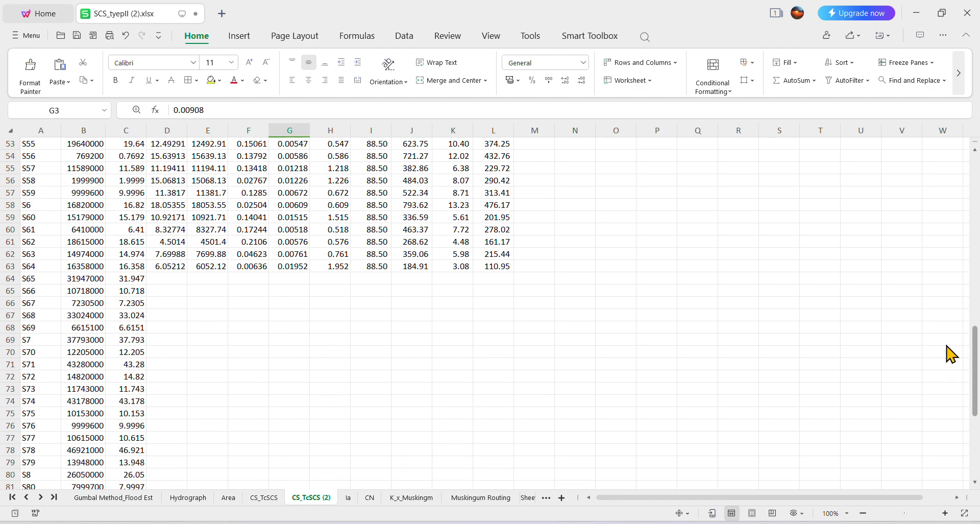
{"action": "left_click", "coordinate": [291, 278], "text": "shift"}
{"action": "key", "text": "ctrl+v"}
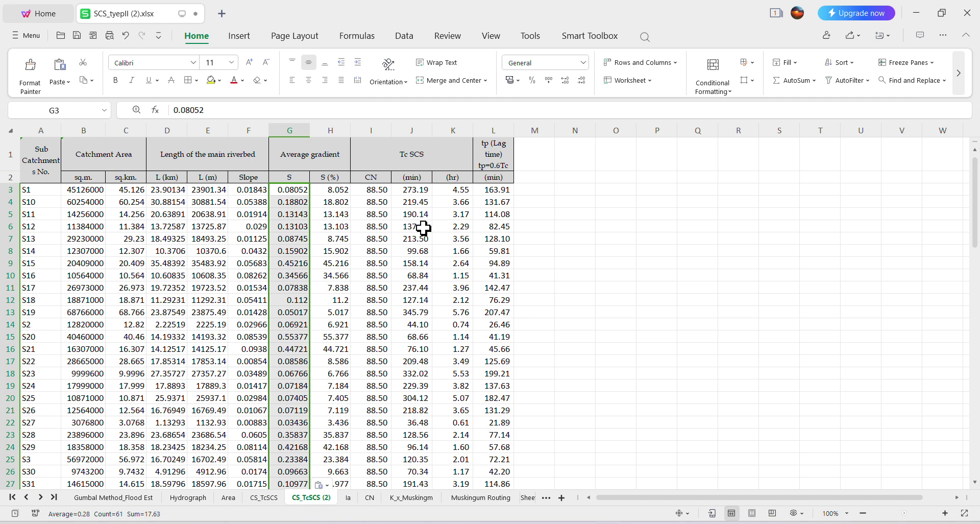
Set the curve number in I3 to 70 and fill it down to row 63 as an identical copy.
{"action": "left_click", "coordinate": [376, 189]}
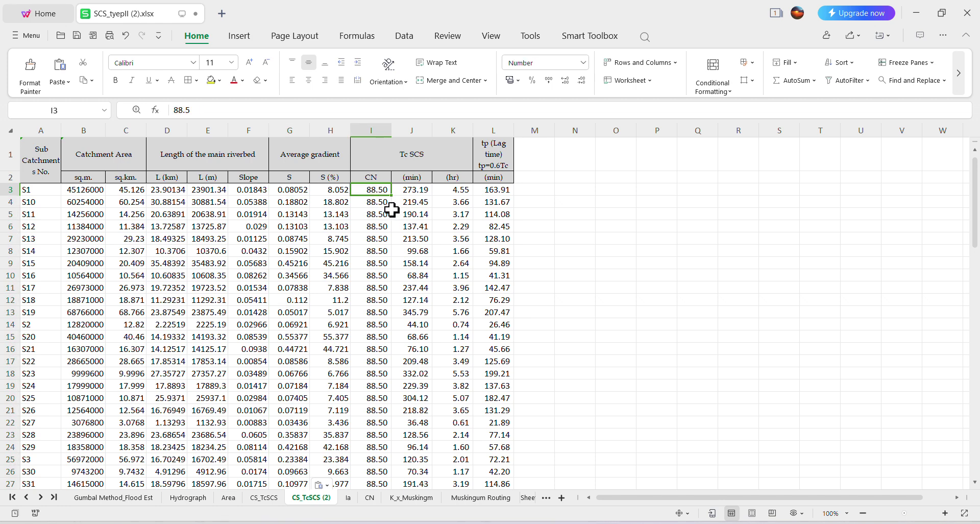
{"action": "type", "text": "70"}
{"action": "left_click", "coordinate": [582, 226]}
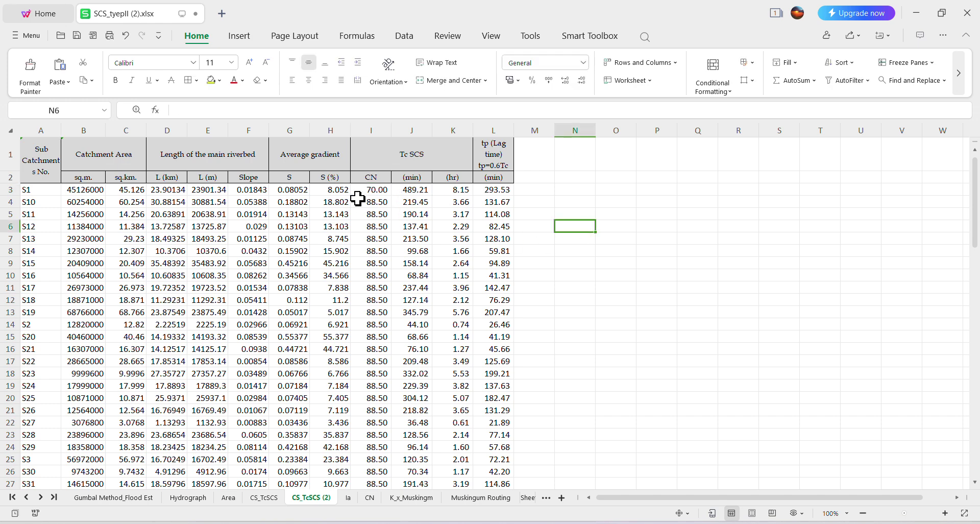
{"action": "left_click", "coordinate": [379, 190]}
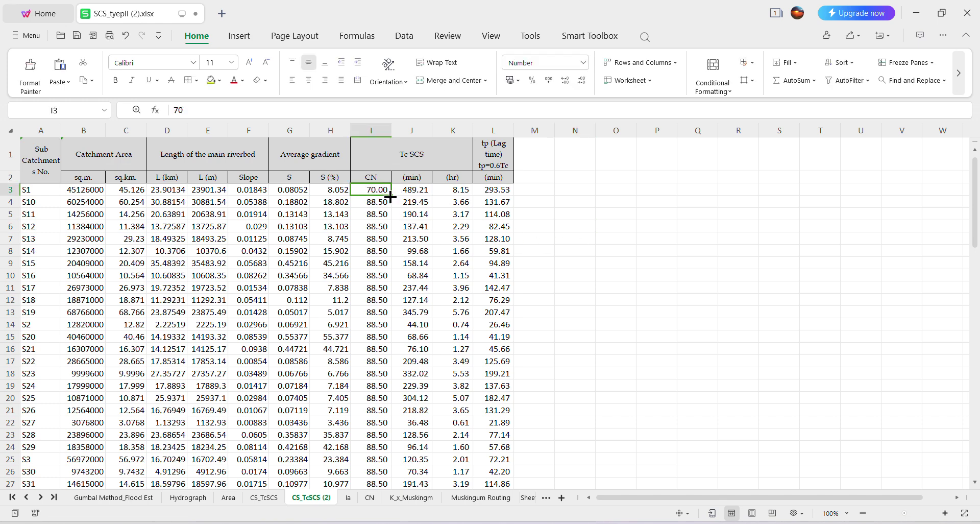
{"action": "left_click_drag", "start_coordinate": [391, 196], "coordinate": [402, 268]}
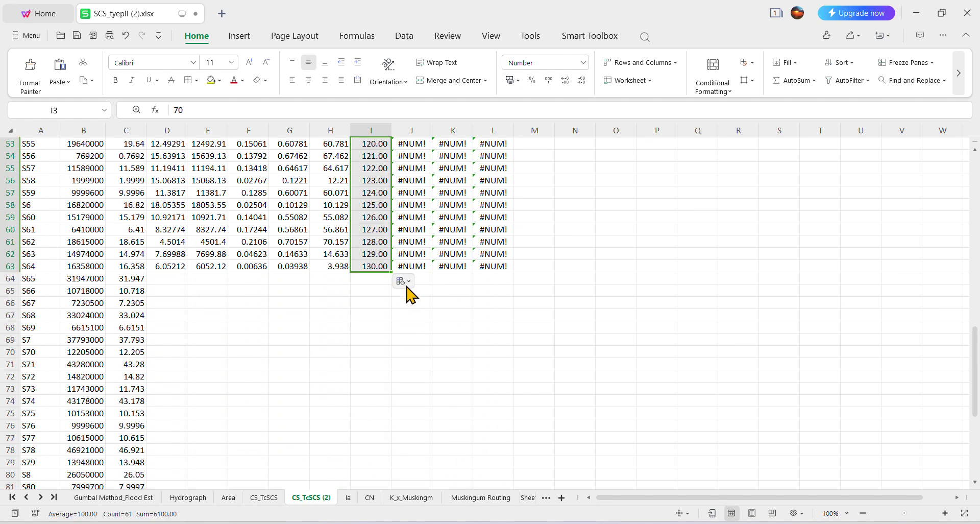
{"action": "left_click", "coordinate": [402, 281]}
{"action": "left_click", "coordinate": [422, 302]}
{"action": "scroll", "coordinate": [416, 304], "scroll_direction": "up", "scroll_amount": 17}
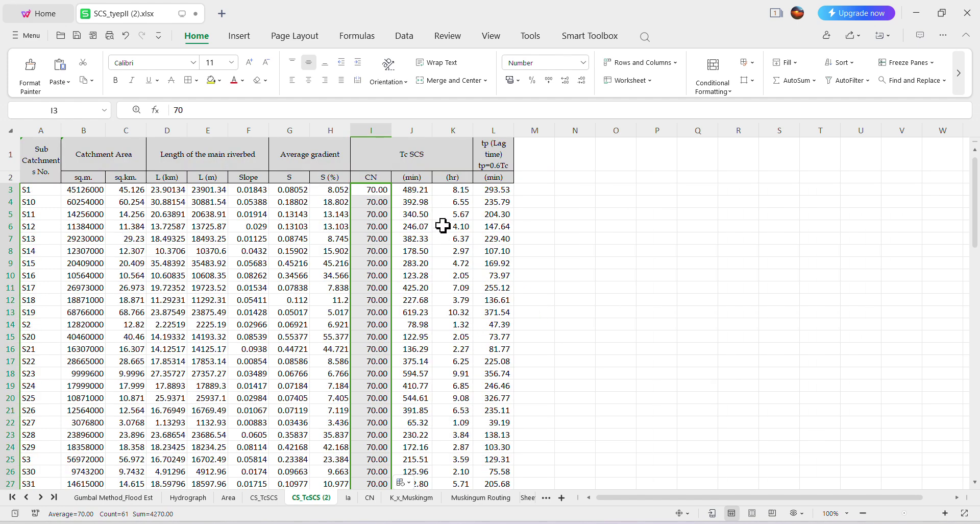
{"action": "scroll", "coordinate": [435, 206], "scroll_direction": "down", "scroll_amount": 2}
{"action": "scroll", "coordinate": [432, 217], "scroll_direction": "up", "scroll_amount": 2}
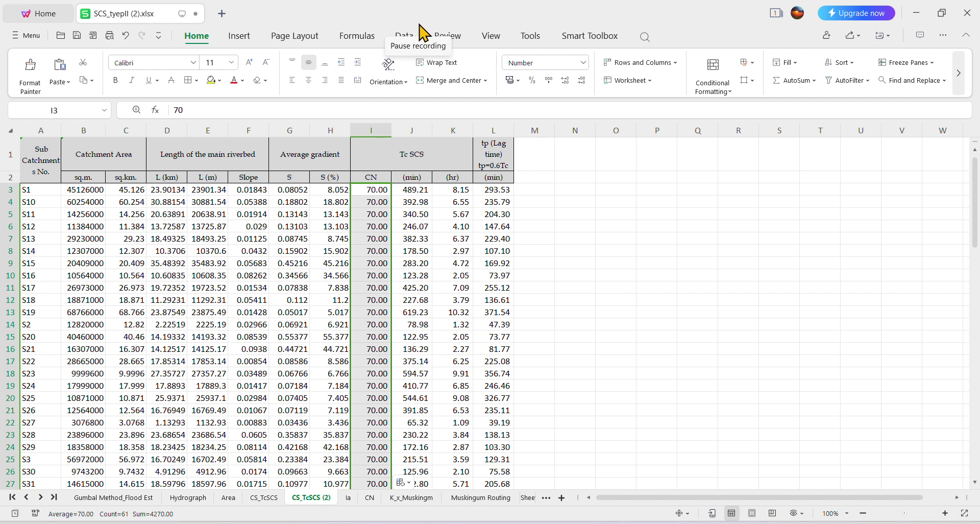
{"action": "scroll", "coordinate": [470, 204], "scroll_direction": "down", "scroll_amount": 1}
{"action": "scroll", "coordinate": [478, 215], "scroll_direction": "up", "scroll_amount": 1}
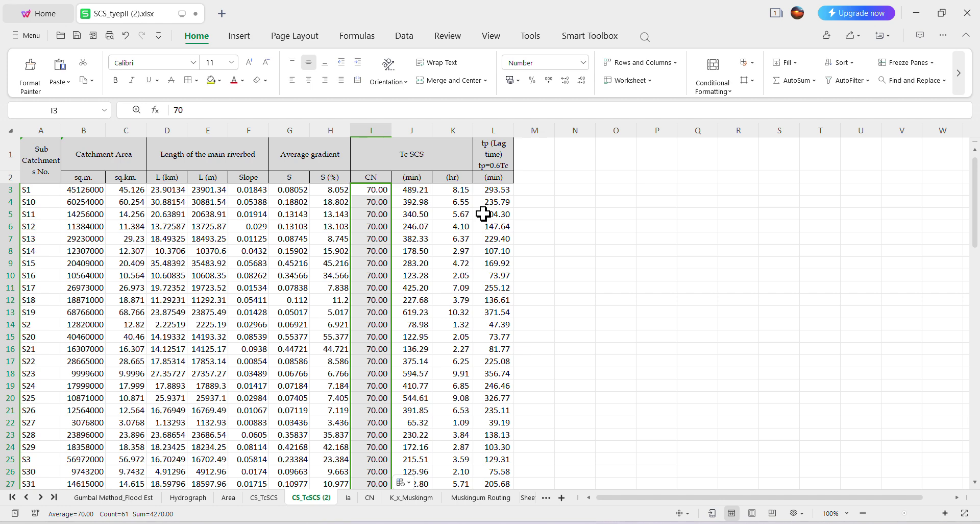
Copy the tp lag times from L3 to L63 and switch to HEC-HMS.
{"action": "left_click_drag", "start_coordinate": [493, 191], "coordinate": [498, 240]}
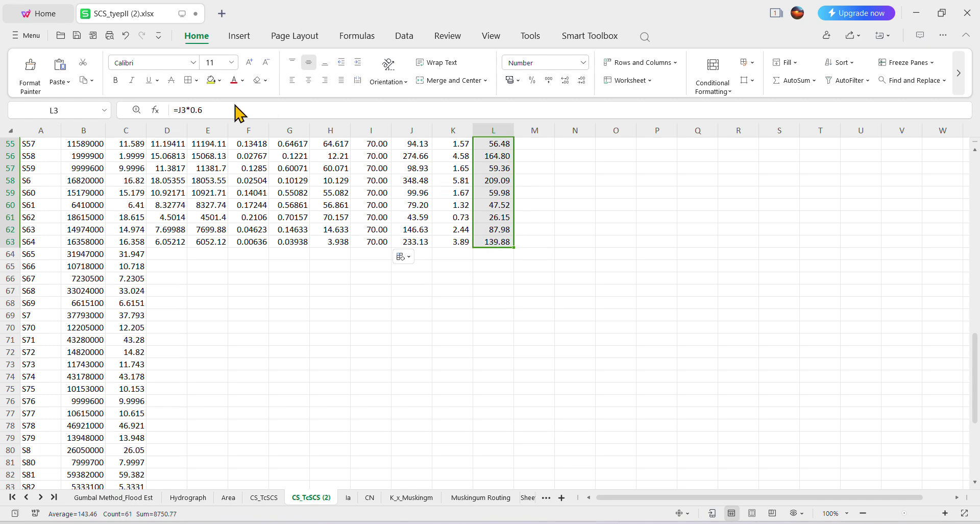
{"action": "left_click", "coordinate": [85, 81]}
{"action": "scroll", "coordinate": [538, 281], "scroll_direction": "up", "scroll_amount": 7}
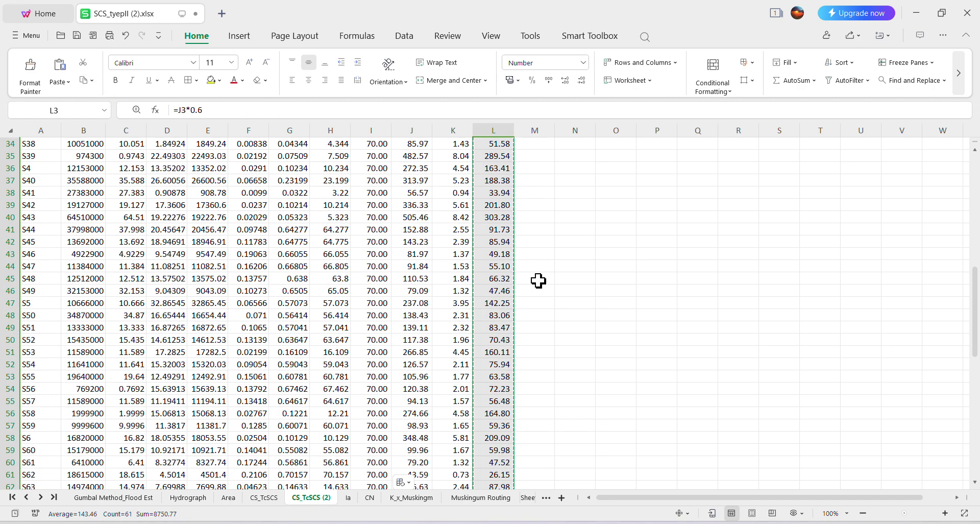
{"action": "scroll", "coordinate": [538, 280], "scroll_direction": "up", "scroll_amount": 11}
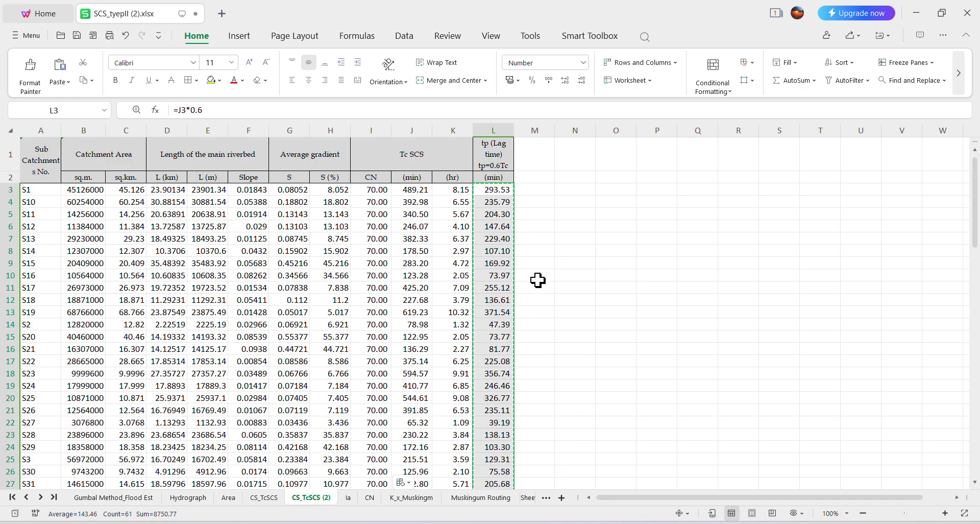
{"action": "left_click", "coordinate": [916, 13]}
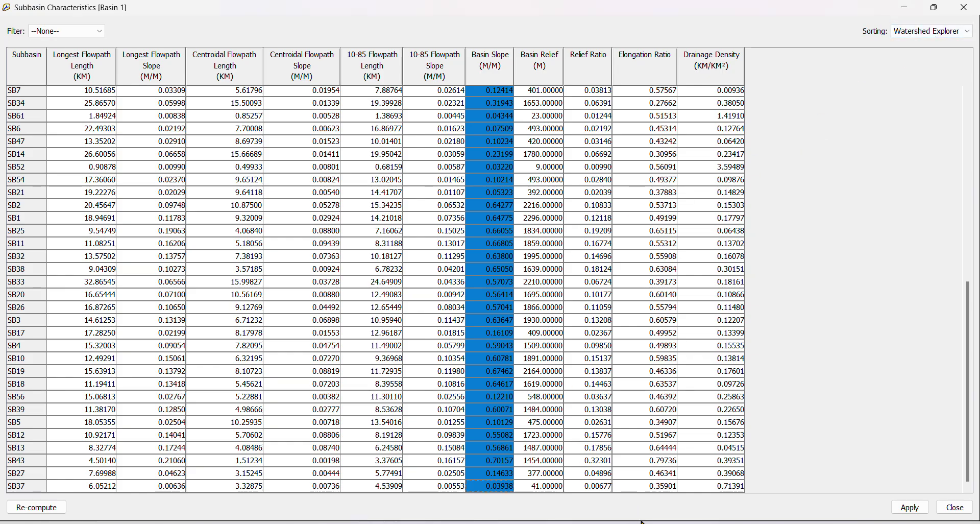
Close the Subbasin Characteristics table and open the SCS Unit Hydrograph transform parameters for Basin 1 in a maximized window.
{"action": "mouse_move", "coordinate": [607, 521]}
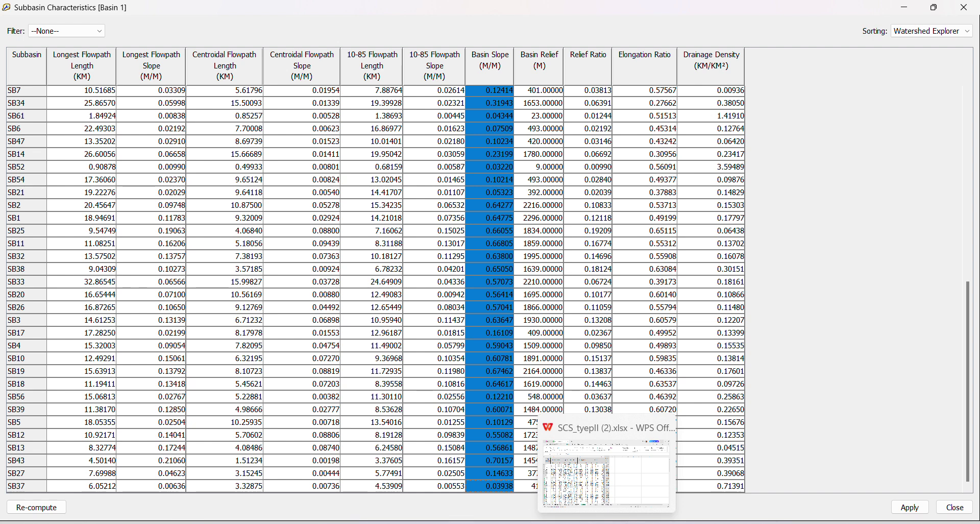
{"action": "left_click", "coordinate": [664, 485]}
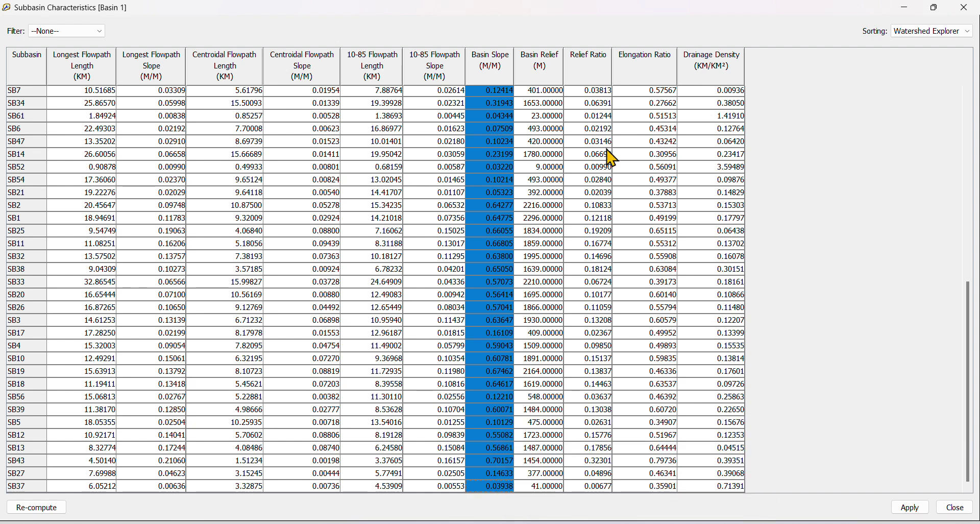
{"action": "left_click", "coordinate": [964, 7]}
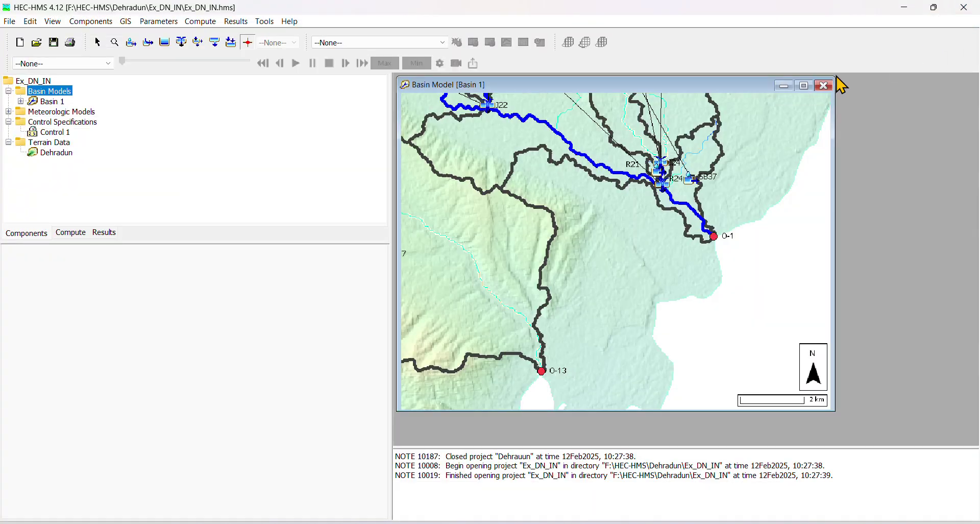
{"action": "left_click", "coordinate": [126, 21]}
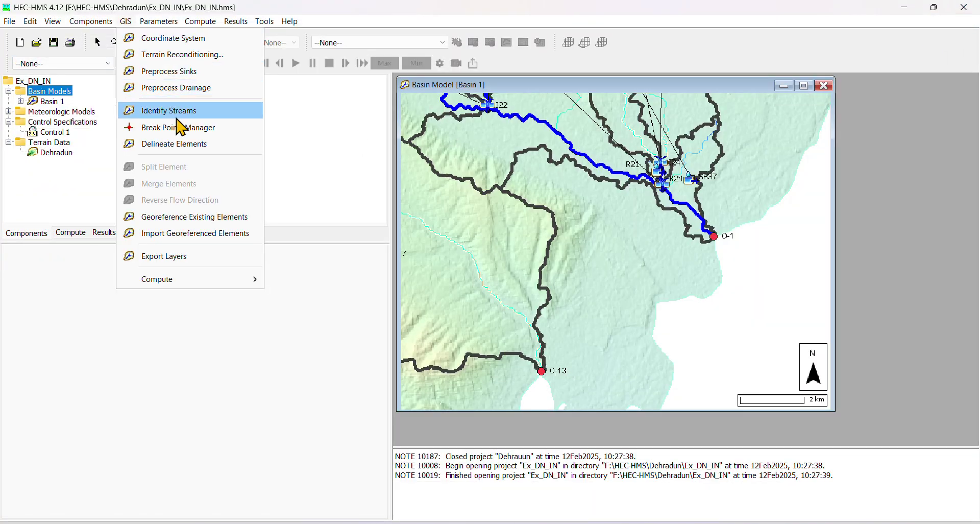
{"action": "mouse_move", "coordinate": [172, 24]}
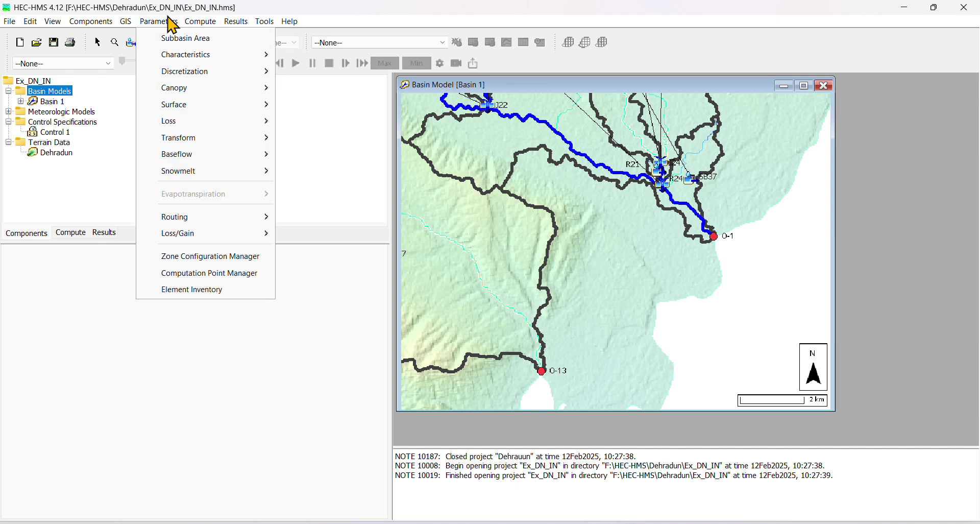
{"action": "mouse_move", "coordinate": [213, 139]}
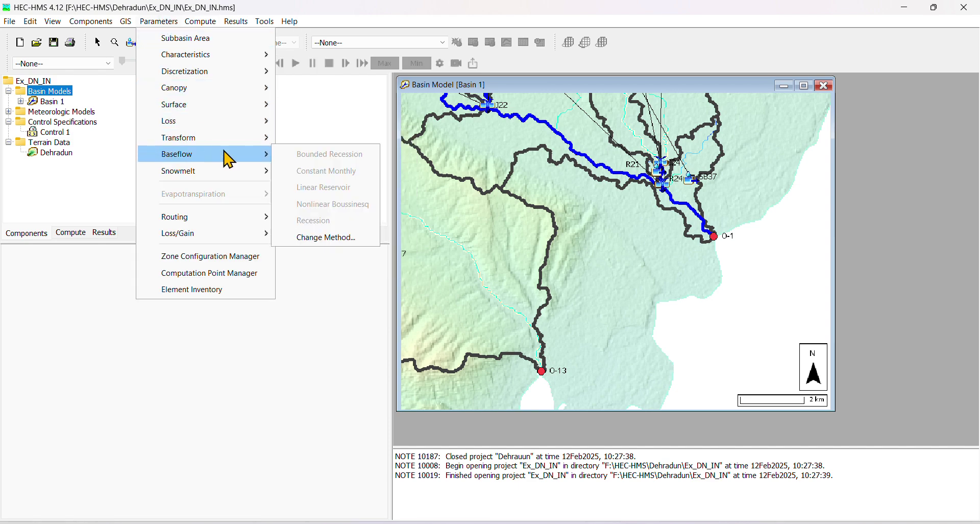
{"action": "left_click", "coordinate": [329, 225]}
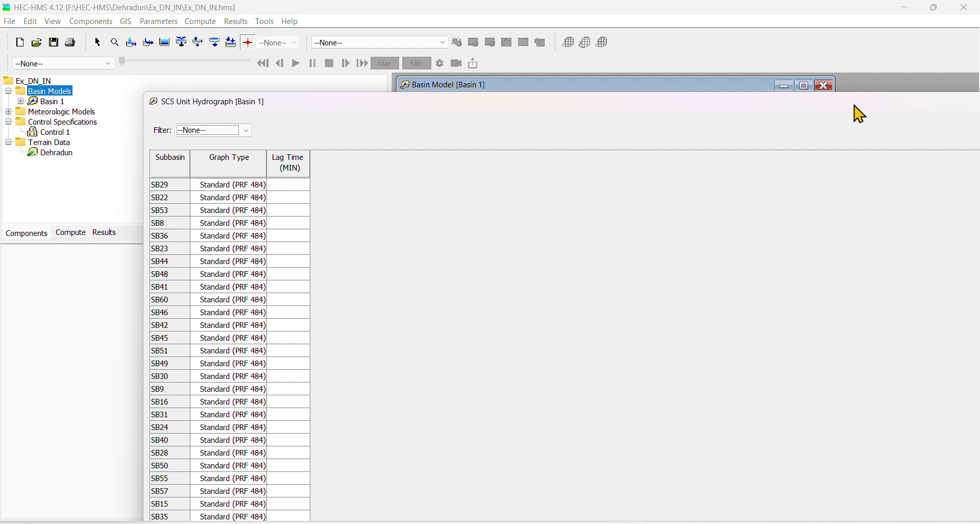
{"action": "left_click", "coordinate": [911, 82]}
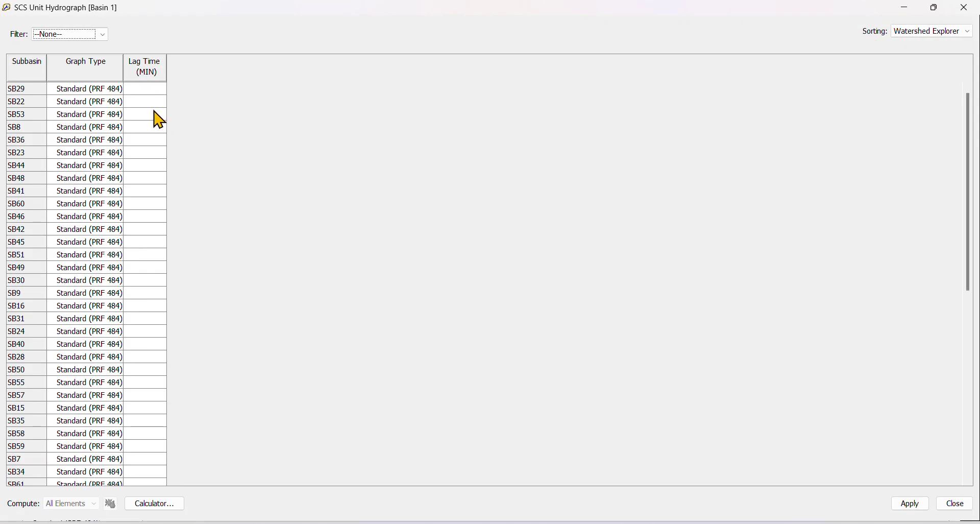
Paste the copied lag times into the Lag Time cells from SB29 to SB37, apply them and close the table.
{"action": "left_click", "coordinate": [148, 89]}
{"action": "left_click_drag", "start_coordinate": [972, 125], "coordinate": [953, 411]}
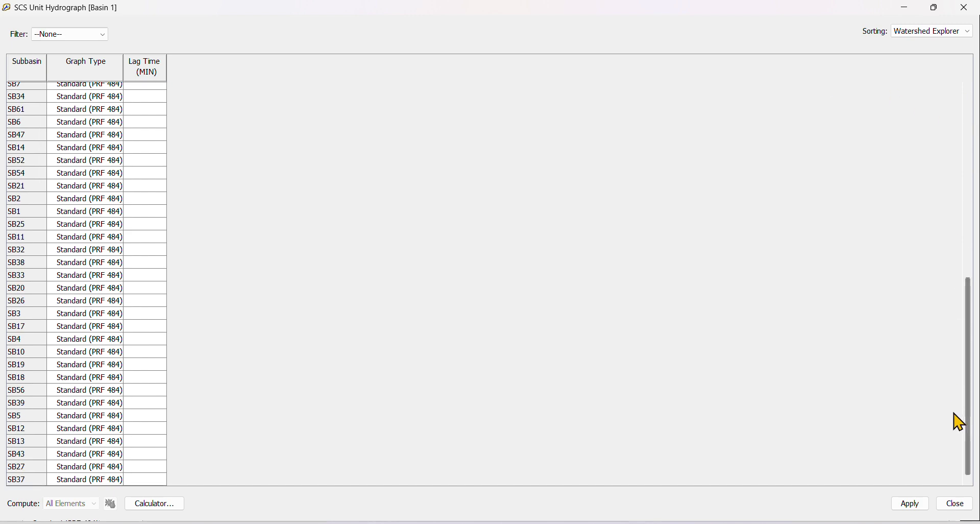
{"action": "left_click", "coordinate": [144, 481], "text": "shift"}
{"action": "key", "text": "ctrl+v"}
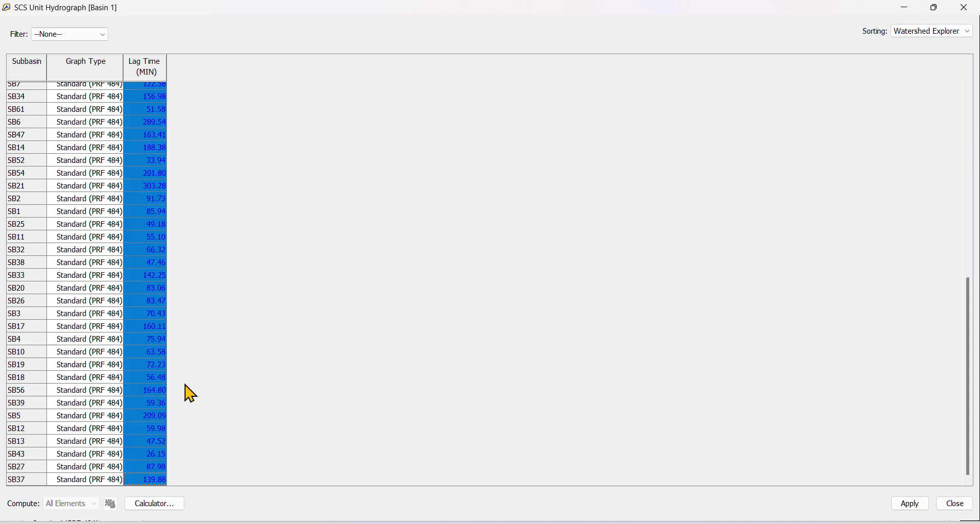
{"action": "left_click", "coordinate": [911, 505]}
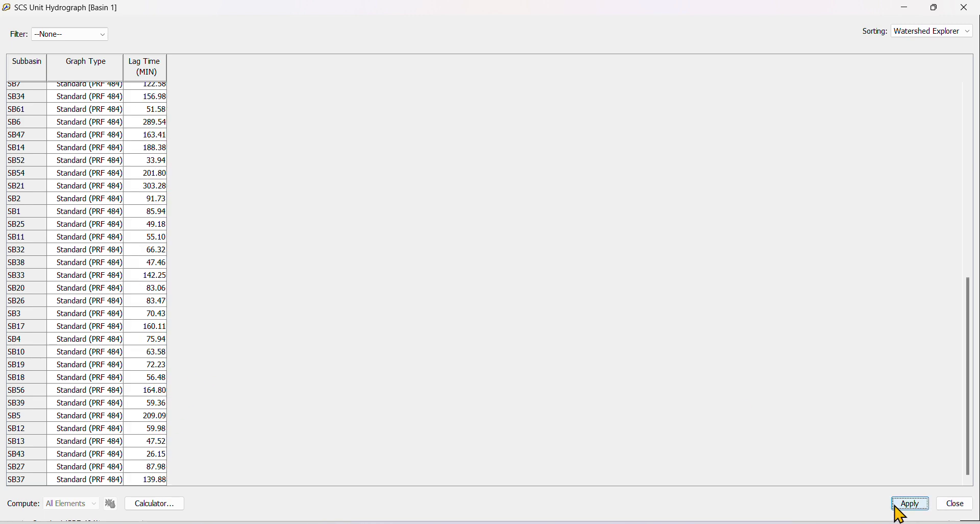
{"action": "left_click", "coordinate": [956, 504]}
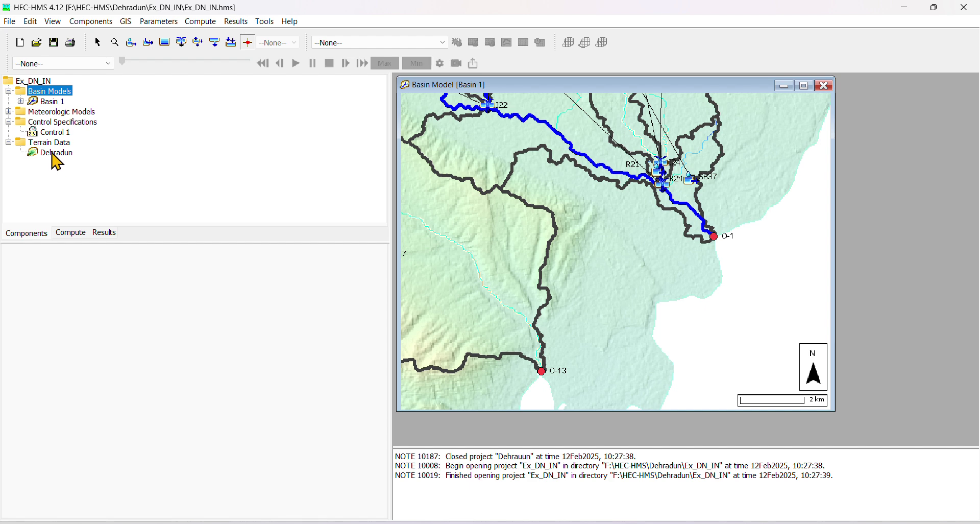
Create a simulation run named 25 Year-24Hr using Basin 1, Met 1 and Control 1.
{"action": "left_click", "coordinate": [75, 238]}
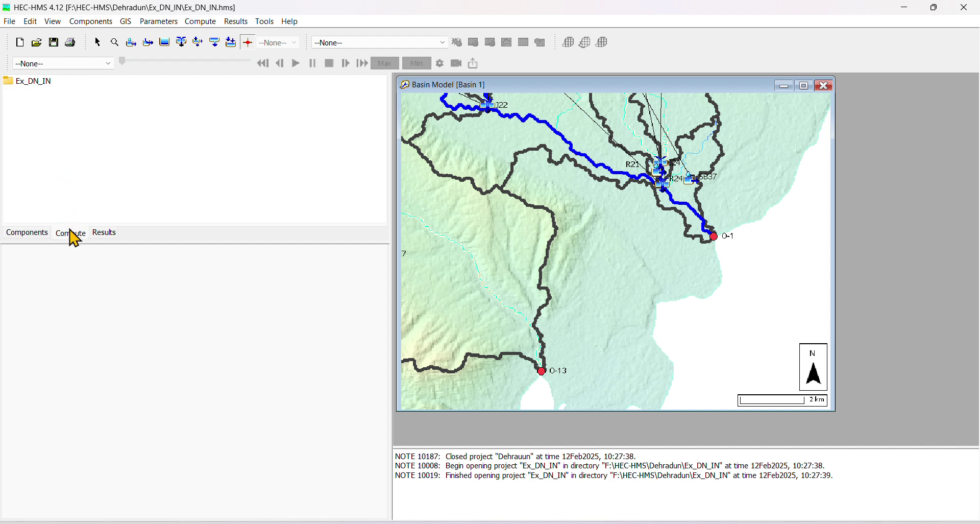
{"action": "left_click", "coordinate": [32, 81]}
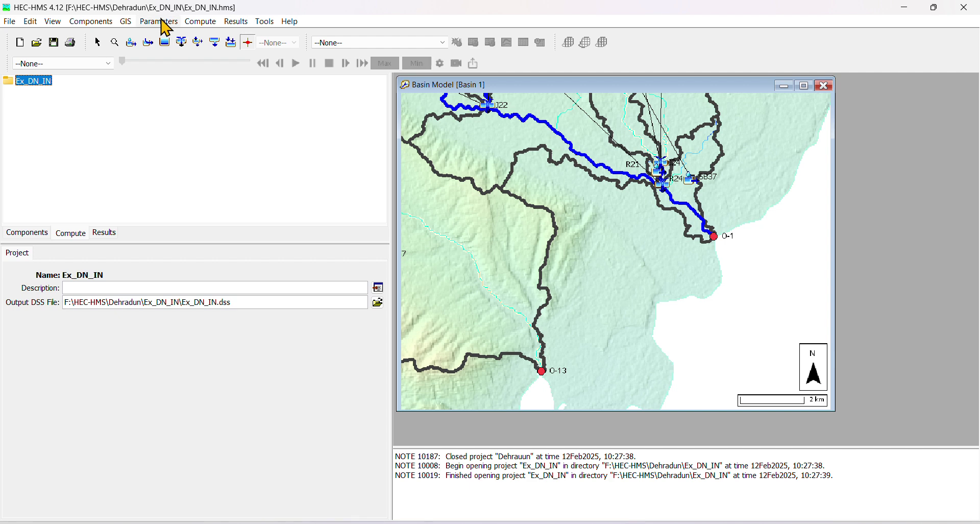
{"action": "left_click", "coordinate": [200, 23]}
{"action": "mouse_move", "coordinate": [234, 39]}
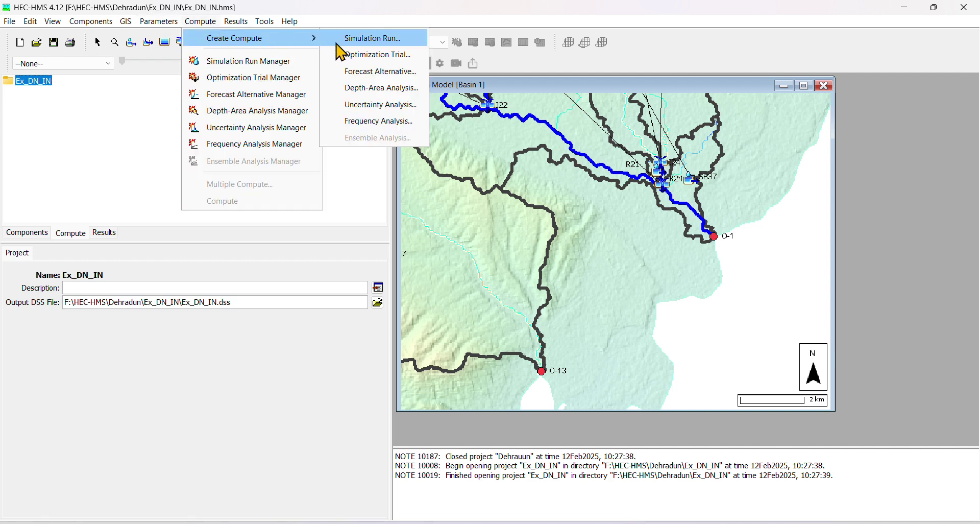
{"action": "left_click", "coordinate": [352, 39]}
{"action": "left_click_drag", "start_coordinate": [228, 124], "coordinate": [115, 107]}
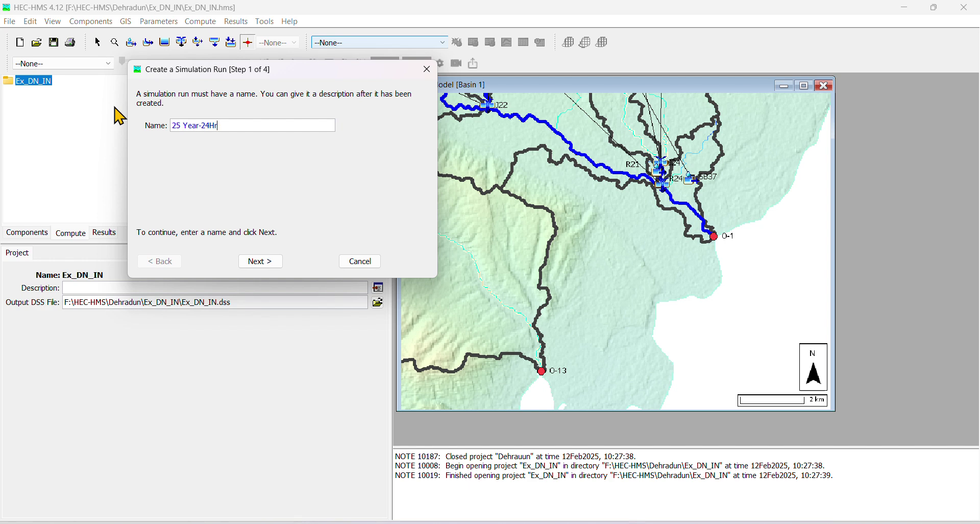
{"action": "left_click", "coordinate": [260, 261]}
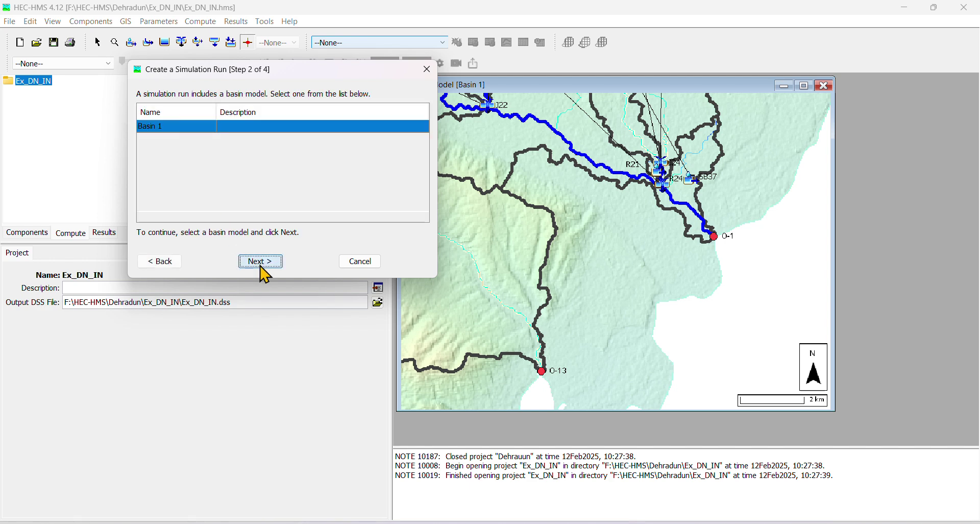
{"action": "left_click", "coordinate": [261, 263]}
{"action": "left_click", "coordinate": [262, 263]}
{"action": "left_click", "coordinate": [260, 262]}
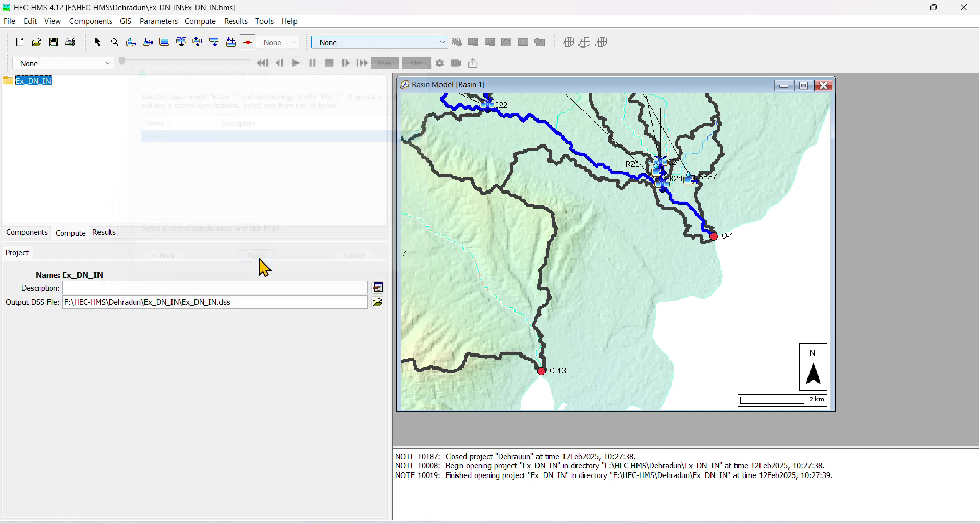
Try to compute the 25 Year-24Hr simulation run and dismiss its progress window.
{"action": "left_click", "coordinate": [8, 92]}
{"action": "left_click", "coordinate": [41, 102]}
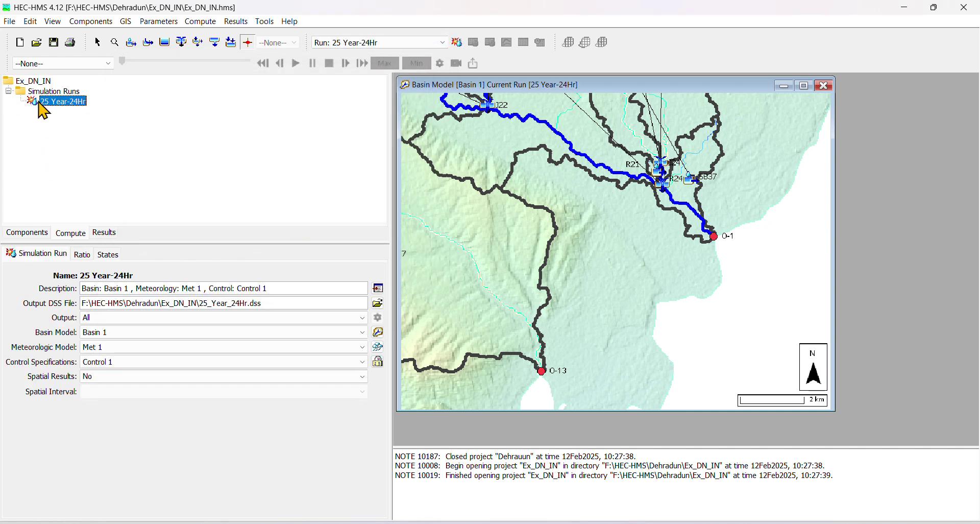
{"action": "right_click", "coordinate": [39, 101]}
{"action": "left_click", "coordinate": [72, 109]}
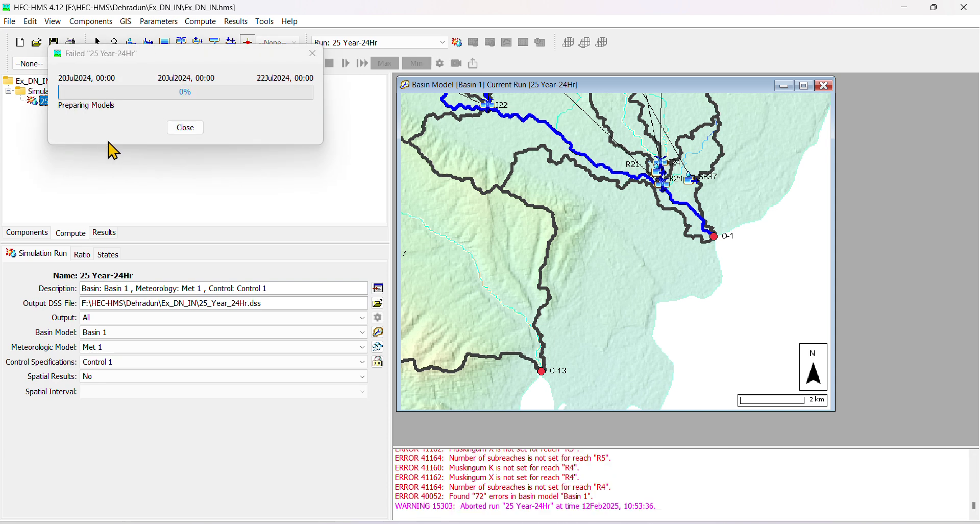
{"action": "left_click", "coordinate": [197, 128]}
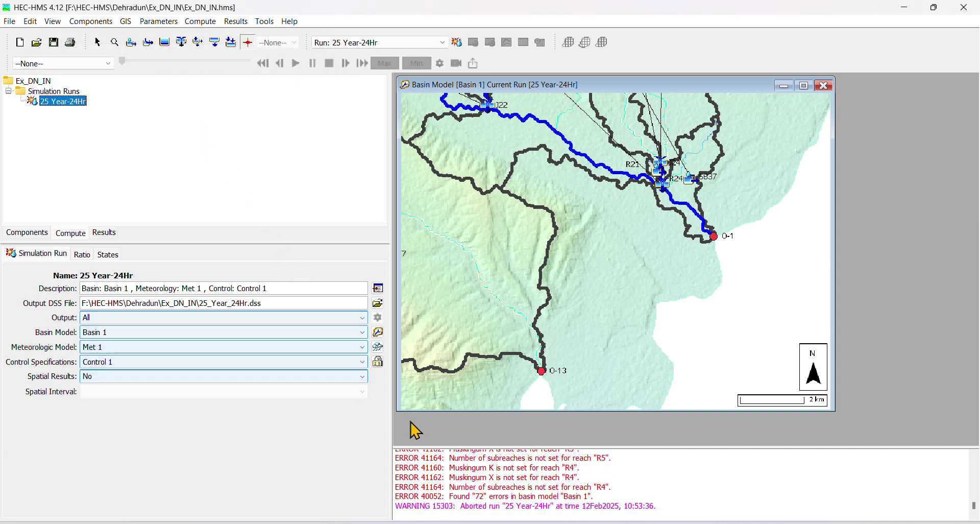
Change the routing method for all reaches in the basin model to --None--.
{"action": "left_click", "coordinate": [41, 236]}
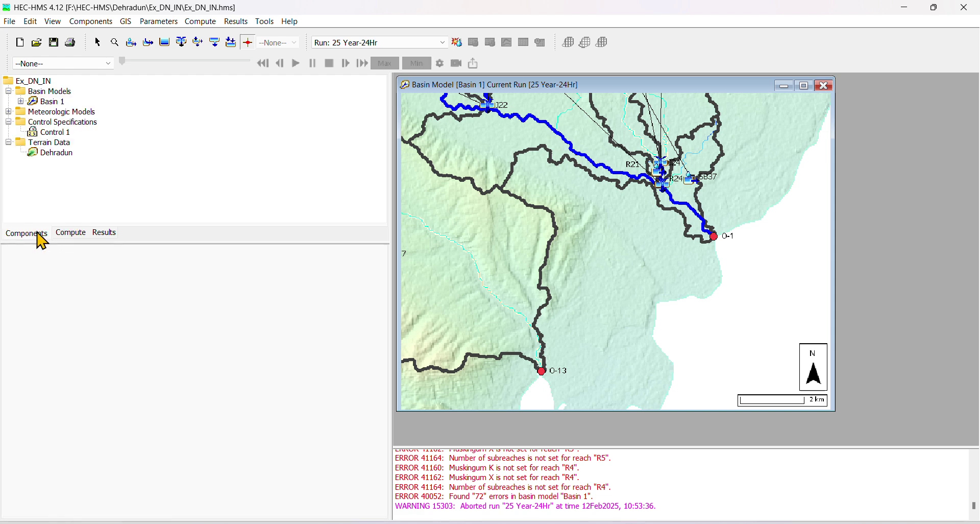
{"action": "left_click", "coordinate": [192, 22]}
{"action": "mouse_move", "coordinate": [151, 25]}
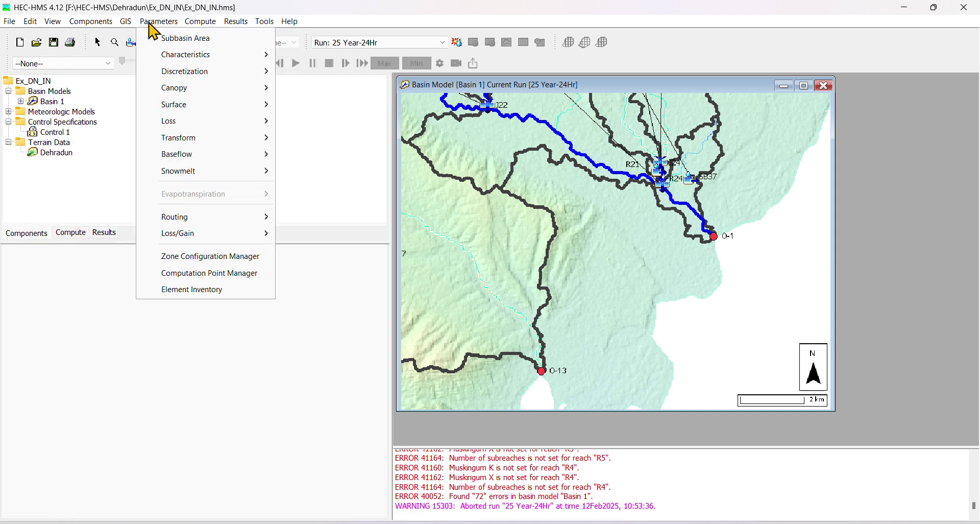
{"action": "mouse_move", "coordinate": [213, 144]}
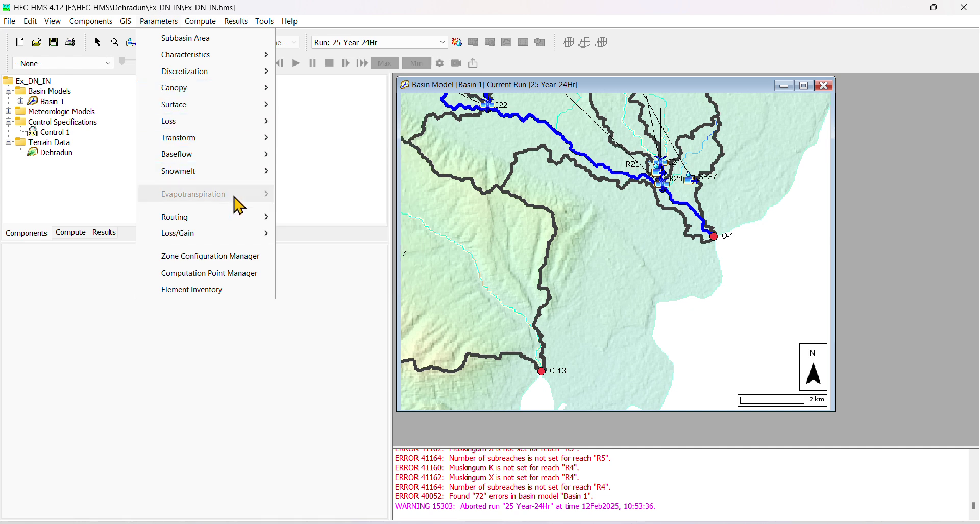
{"action": "mouse_move", "coordinate": [243, 218]}
{"action": "left_click", "coordinate": [325, 356]}
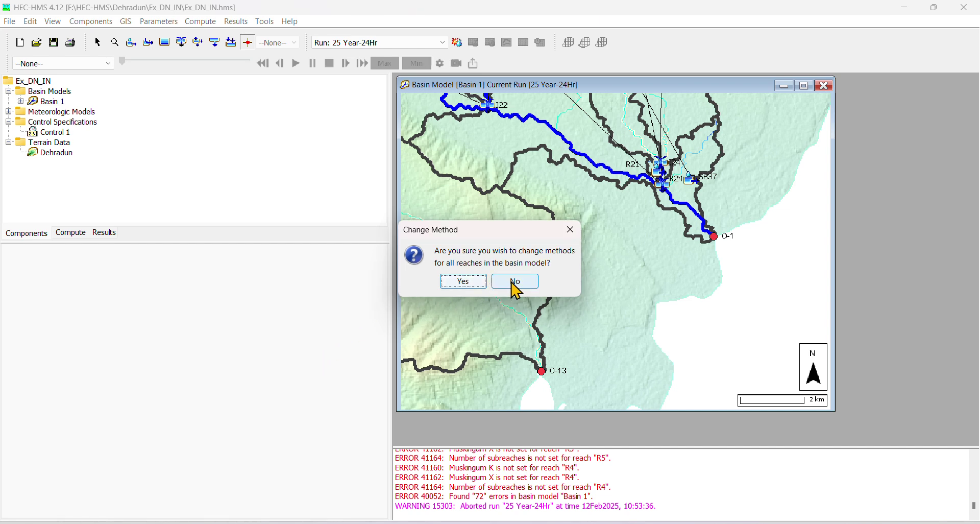
{"action": "left_click", "coordinate": [476, 284]}
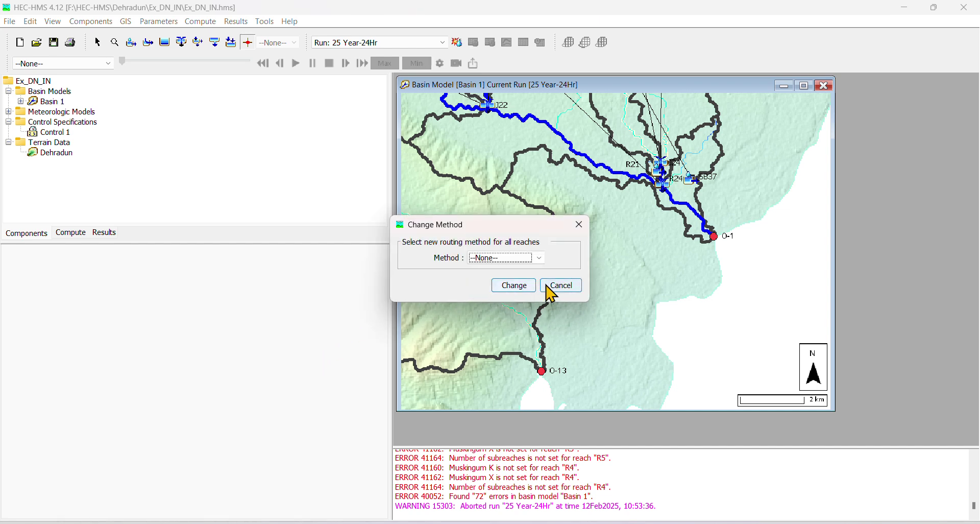
{"action": "left_click", "coordinate": [524, 287]}
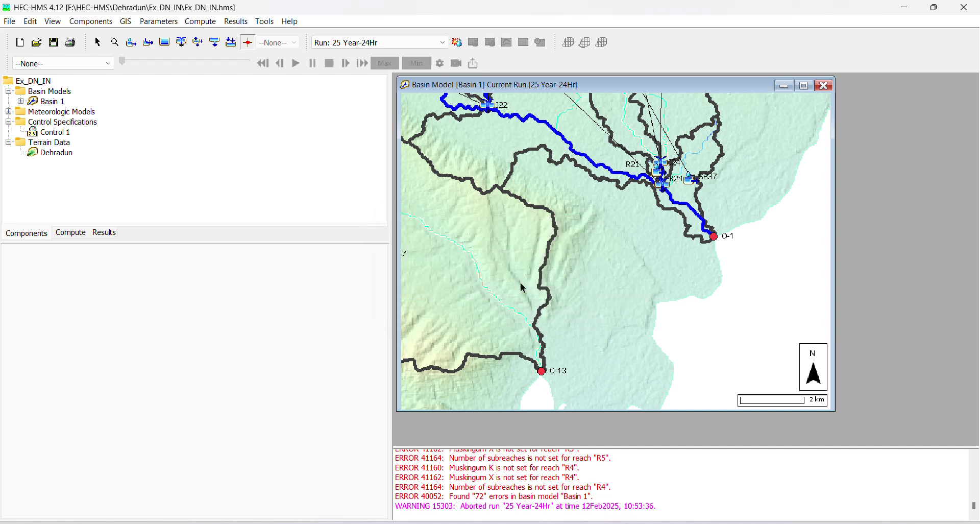
Compute the 25 Year-24Hr simulation run again and close its progress window.
{"action": "left_click", "coordinate": [159, 22]}
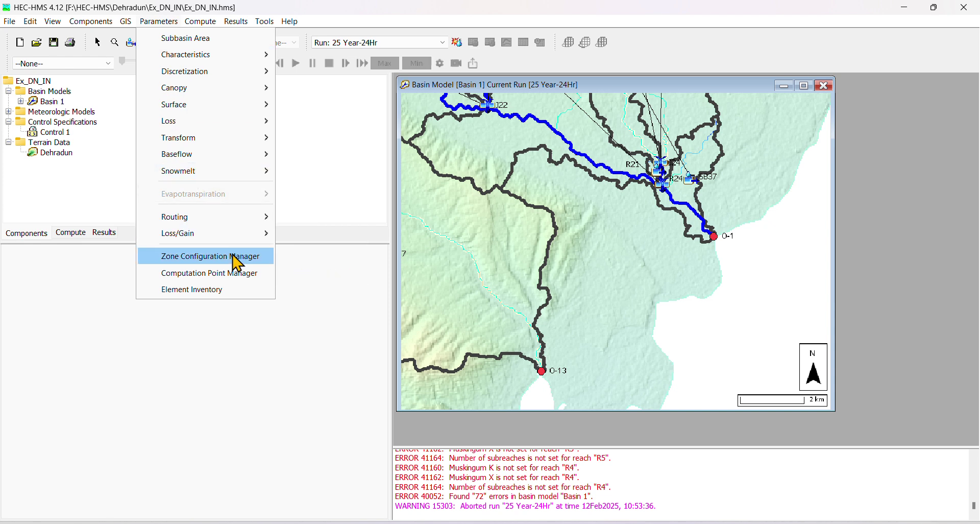
{"action": "left_click", "coordinate": [78, 182]}
{"action": "left_click", "coordinate": [76, 231]}
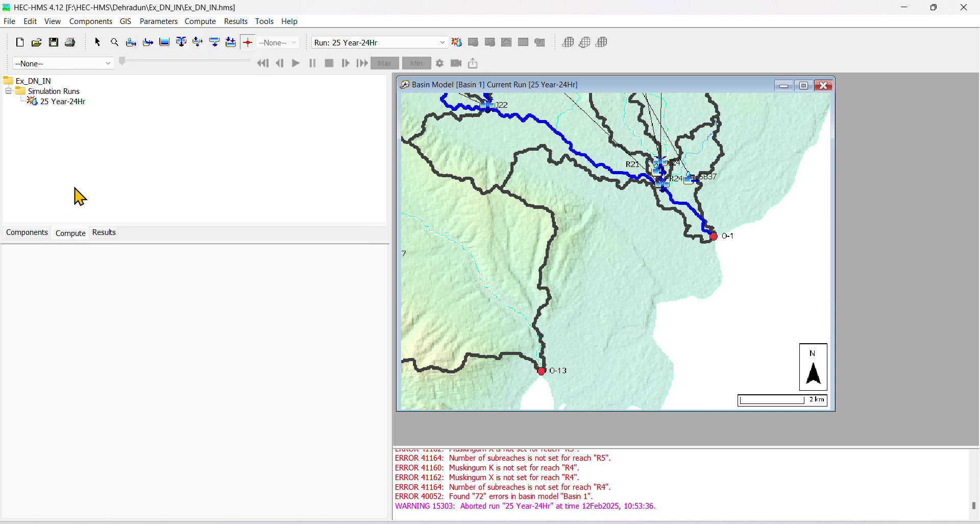
{"action": "left_click", "coordinate": [65, 101]}
{"action": "right_click", "coordinate": [66, 102]}
{"action": "left_click", "coordinate": [94, 107]}
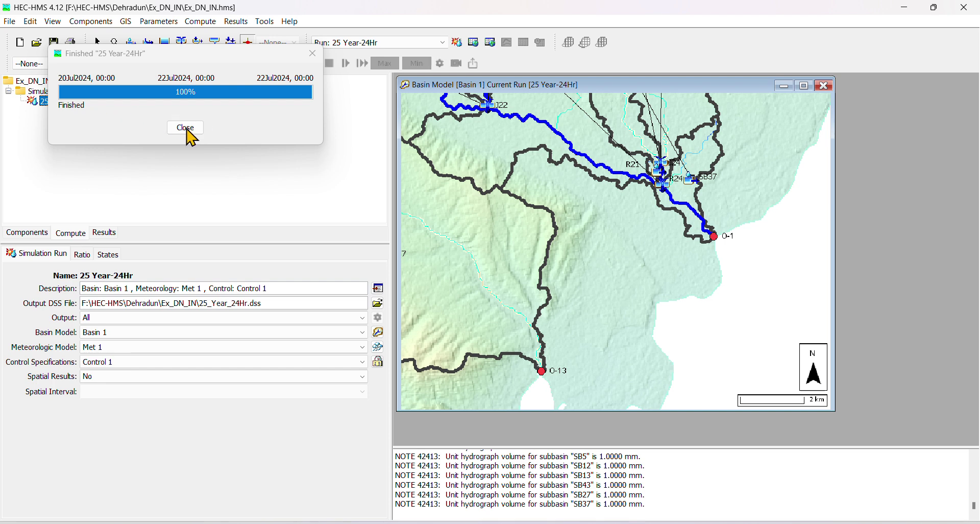
{"action": "left_click", "coordinate": [187, 129]}
Review the Global Summary results of the 25 Year-24Hr run for all elements and close the table.
{"action": "left_click", "coordinate": [107, 236]}
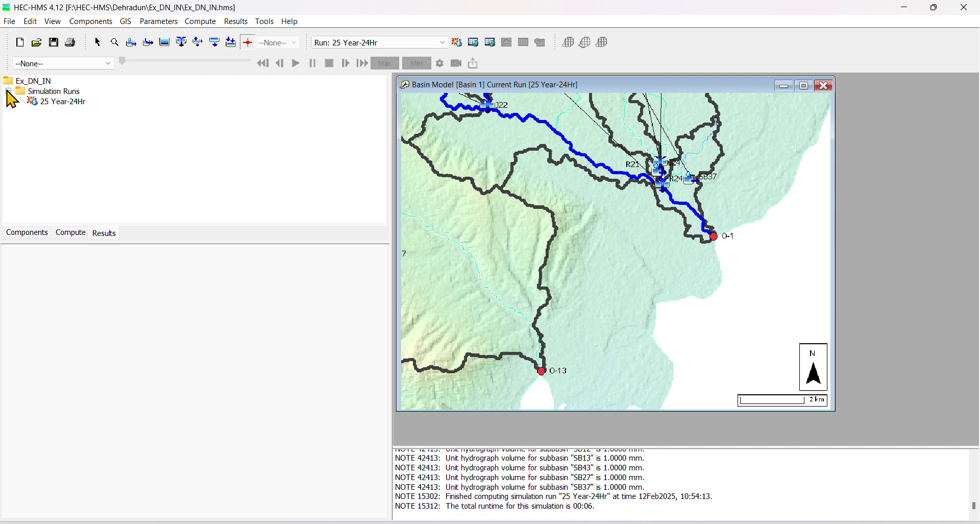
{"action": "double_click", "coordinate": [48, 102]}
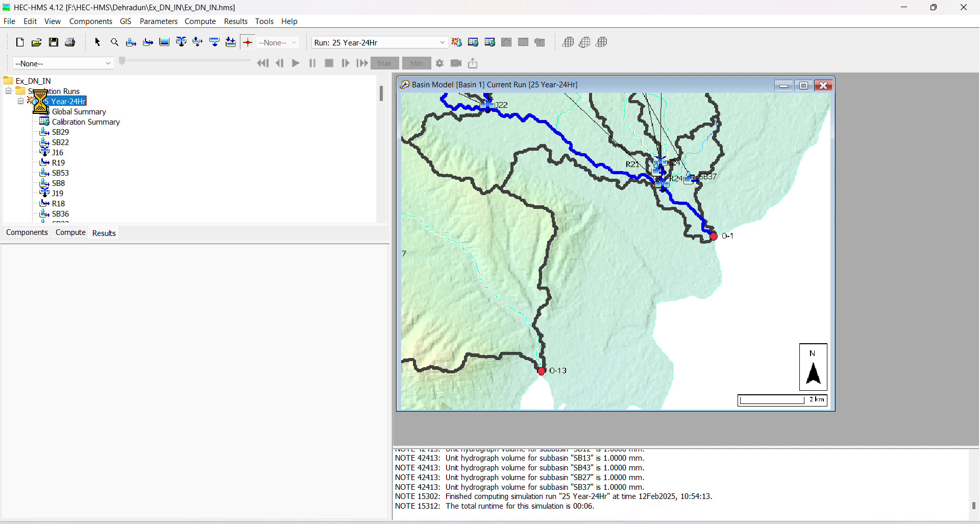
{"action": "left_click", "coordinate": [60, 114]}
{"action": "scroll", "coordinate": [278, 171], "scroll_direction": "down", "scroll_amount": 5}
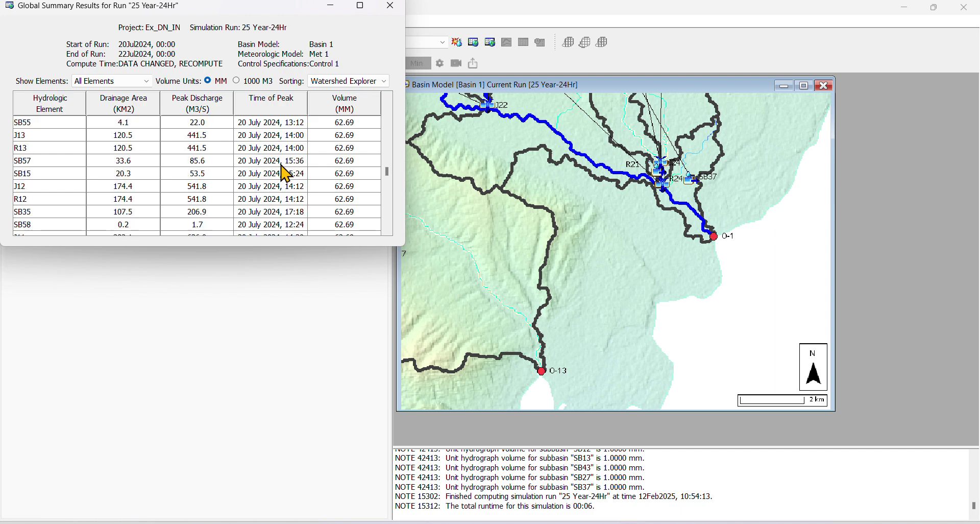
{"action": "scroll", "coordinate": [285, 173], "scroll_direction": "down", "scroll_amount": 3}
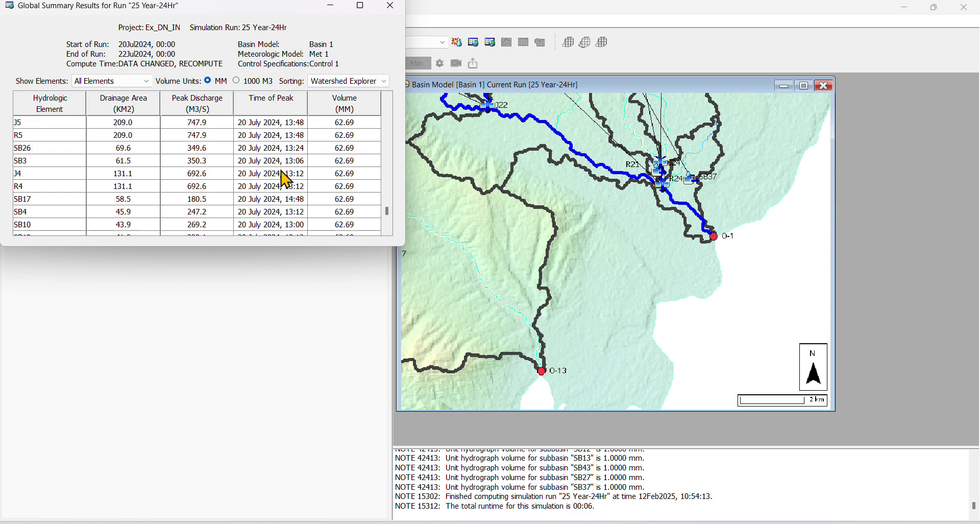
{"action": "left_click", "coordinate": [389, 7]}
View the result graph for subbasin SB29 in the 25 Year-24Hr run and close it.
{"action": "double_click", "coordinate": [60, 133]}
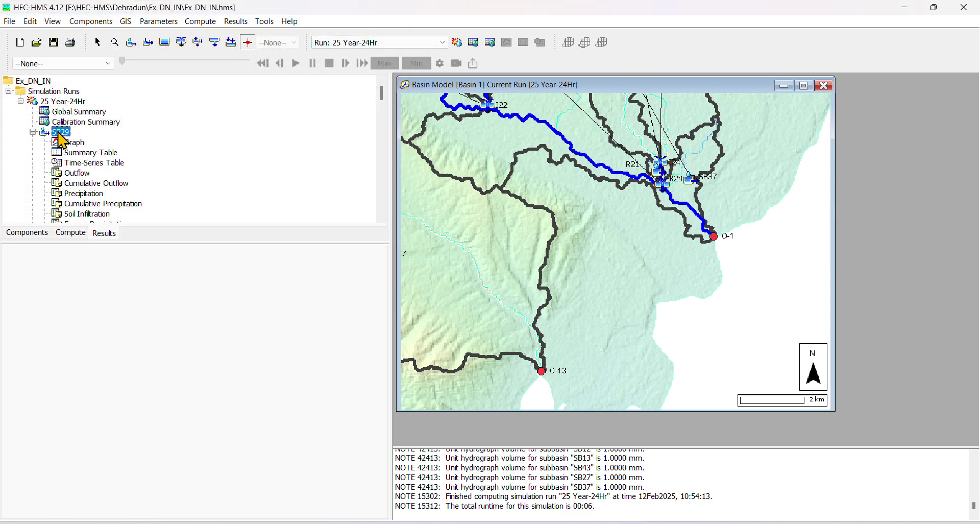
{"action": "left_click", "coordinate": [75, 143]}
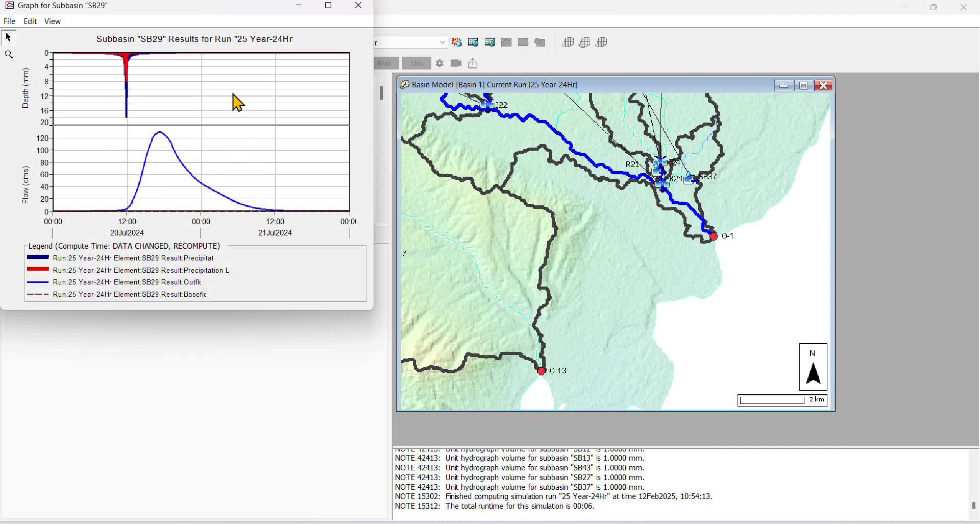
{"action": "left_click", "coordinate": [359, 5]}
Preview SB29's Cumulative Precipitation Loss, Direct Runoff, Cumulative Precipitation and Precipitation time series.
{"action": "scroll", "coordinate": [112, 165], "scroll_direction": "down", "scroll_amount": 3}
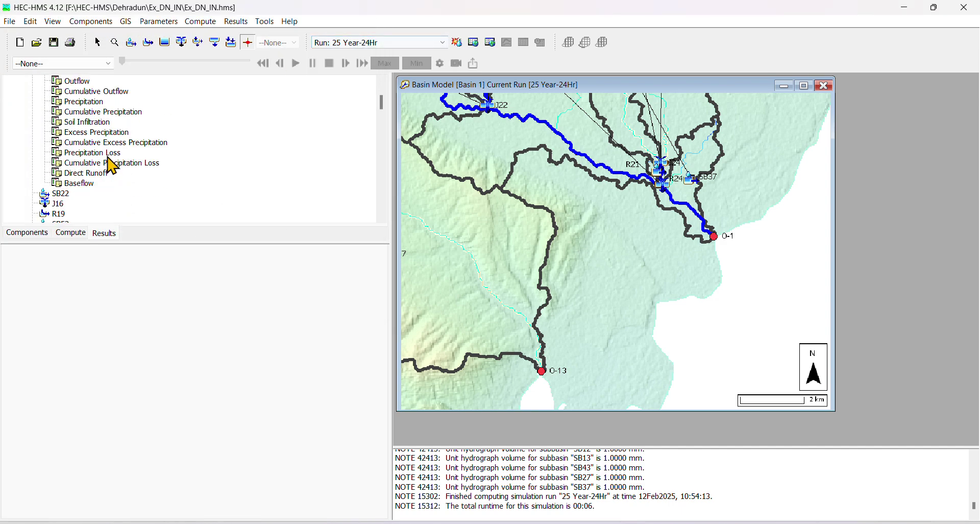
{"action": "left_click", "coordinate": [87, 163]}
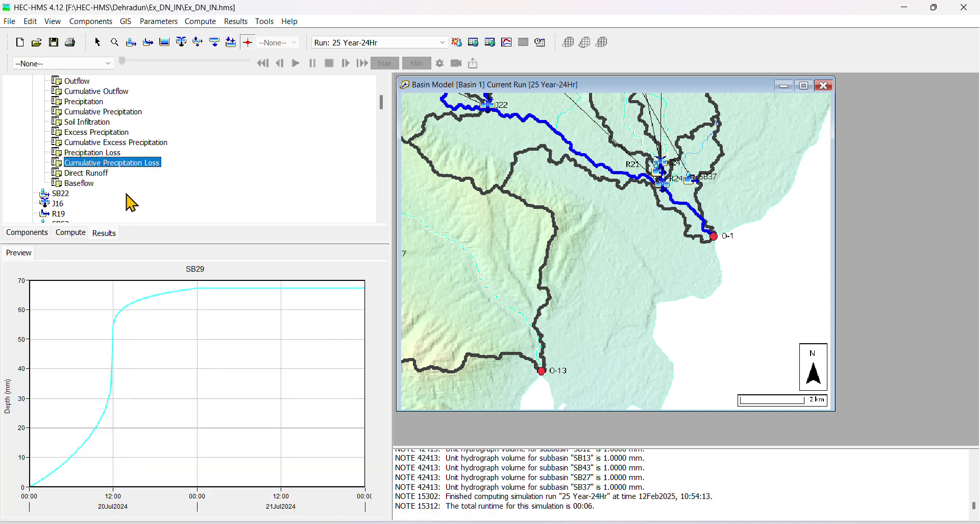
{"action": "left_click", "coordinate": [86, 172]}
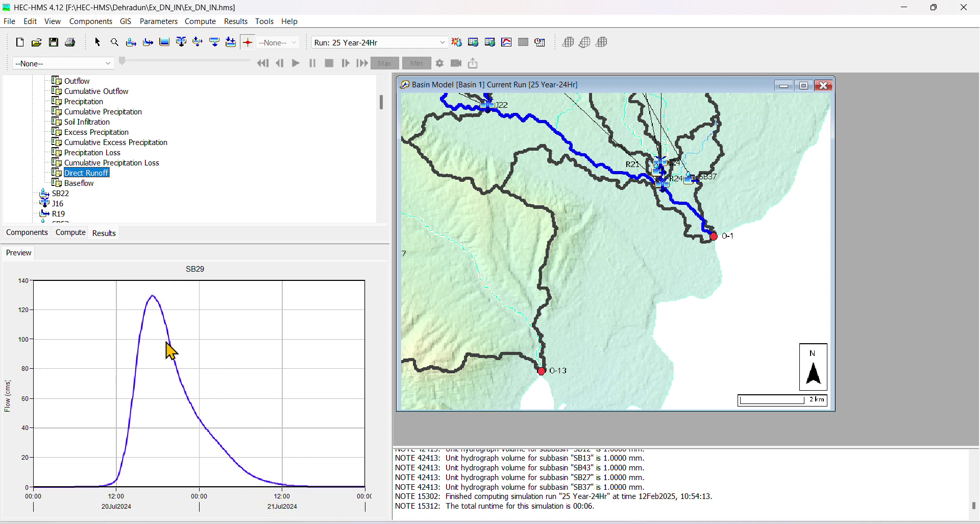
{"action": "left_click", "coordinate": [91, 112]}
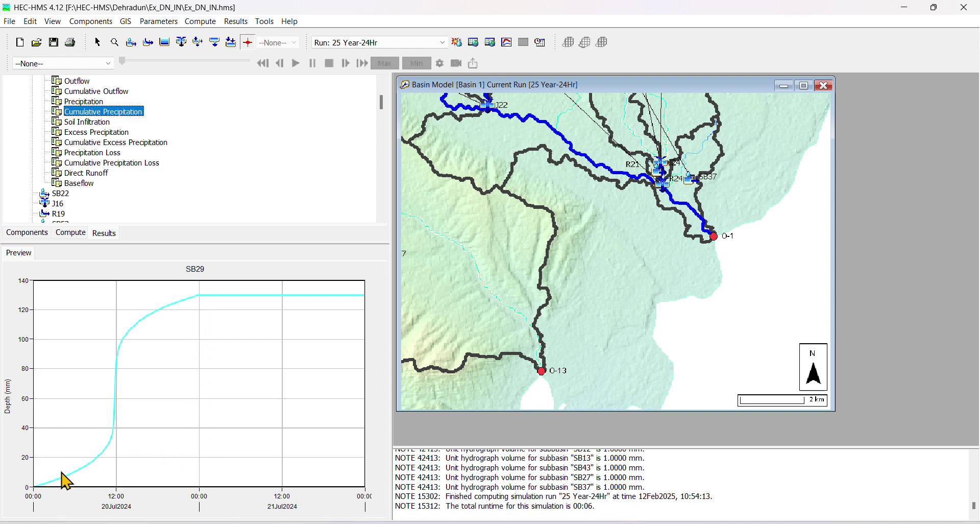
{"action": "left_click", "coordinate": [86, 102]}
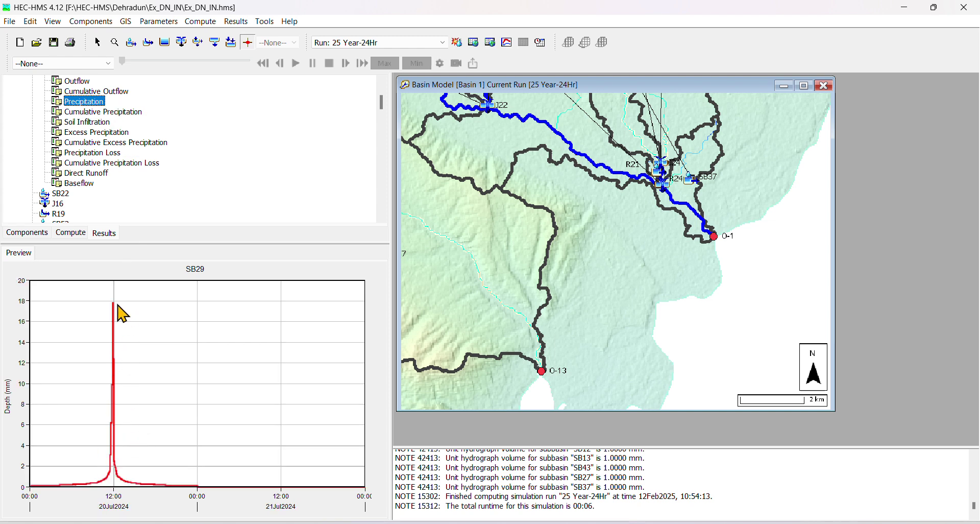
Preview the Outflow, Combined Inflow and Cumulative Outflow time series of Sink-1.
{"action": "scroll", "coordinate": [86, 176], "scroll_direction": "down", "scroll_amount": 5}
{"action": "scroll", "coordinate": [82, 174], "scroll_direction": "down", "scroll_amount": 10}
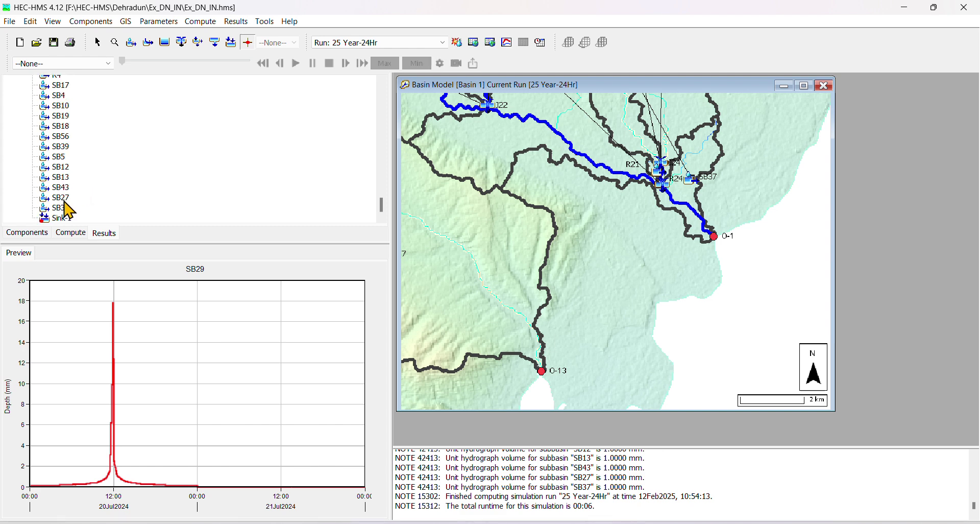
{"action": "double_click", "coordinate": [68, 219]}
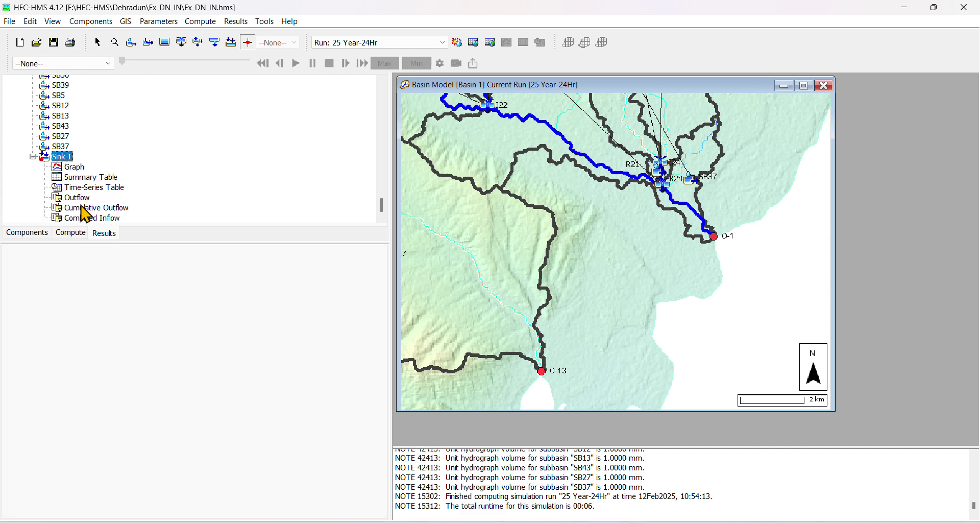
{"action": "left_click", "coordinate": [85, 199]}
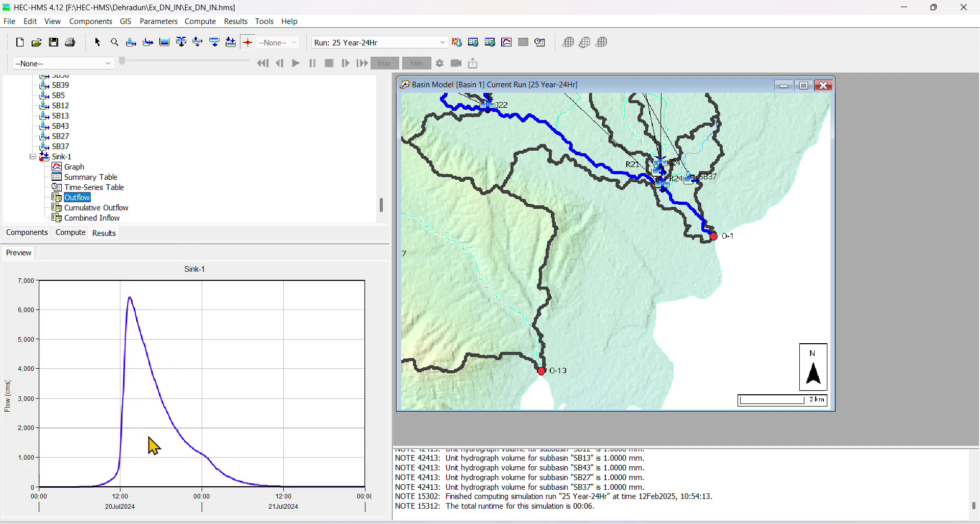
{"action": "left_click", "coordinate": [117, 220]}
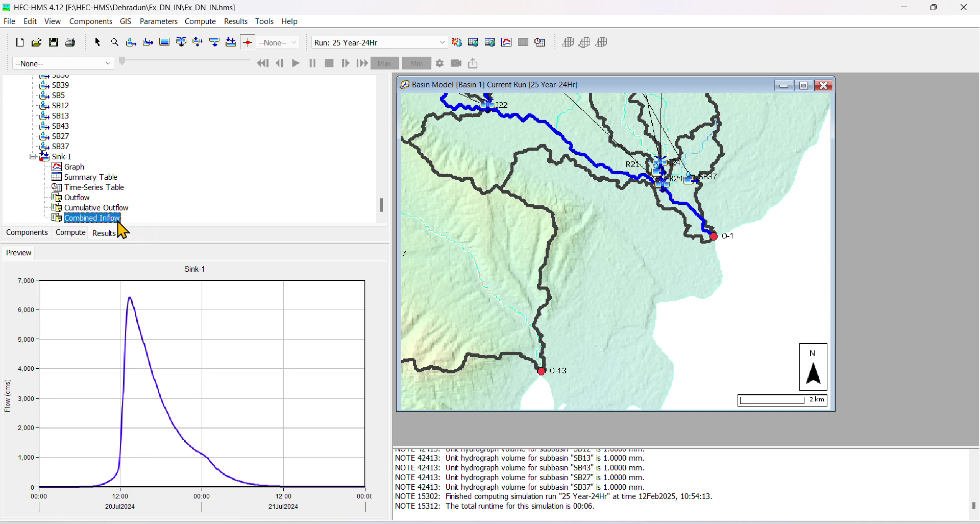
{"action": "left_click", "coordinate": [127, 209]}
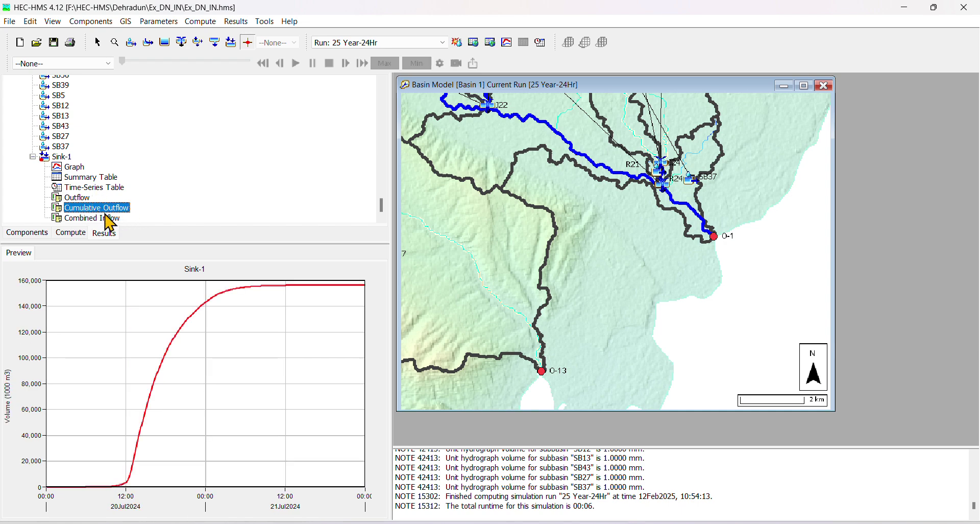
Open the result graph for Sink-1 in a maximized window and dismiss the chat notification covering it.
{"action": "left_click", "coordinate": [78, 169]}
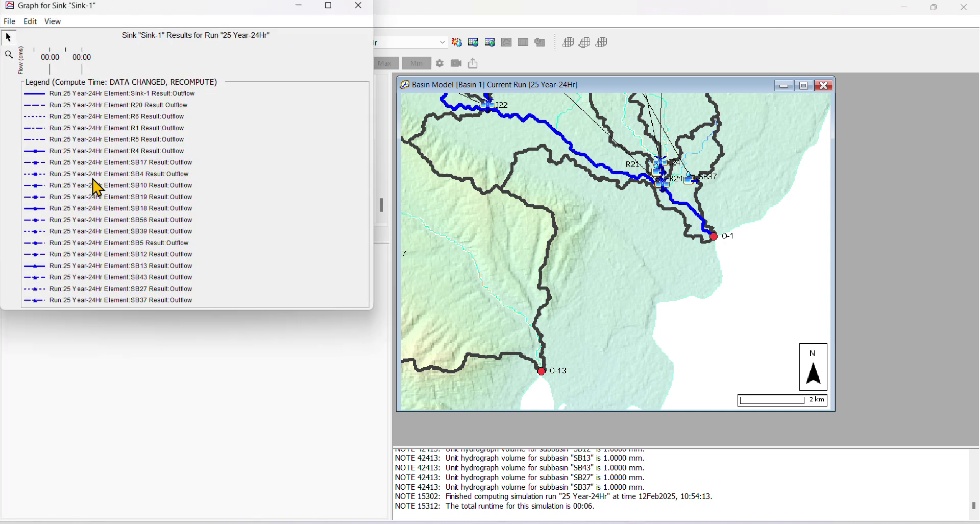
{"action": "left_click", "coordinate": [328, 7]}
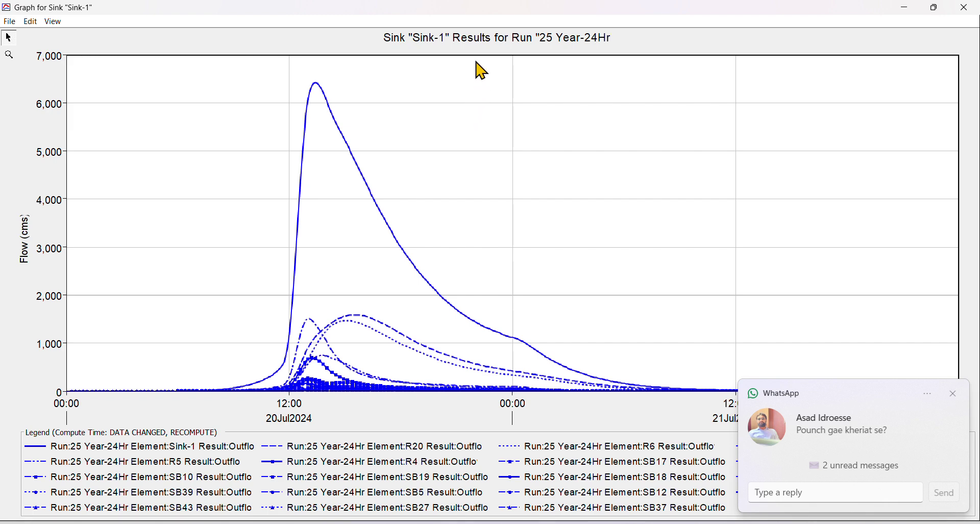
{"action": "left_click", "coordinate": [953, 394]}
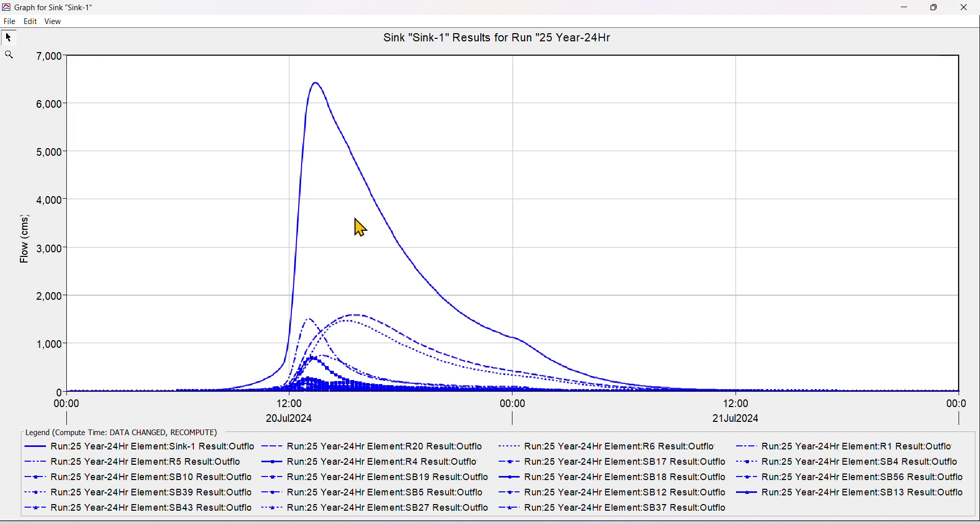